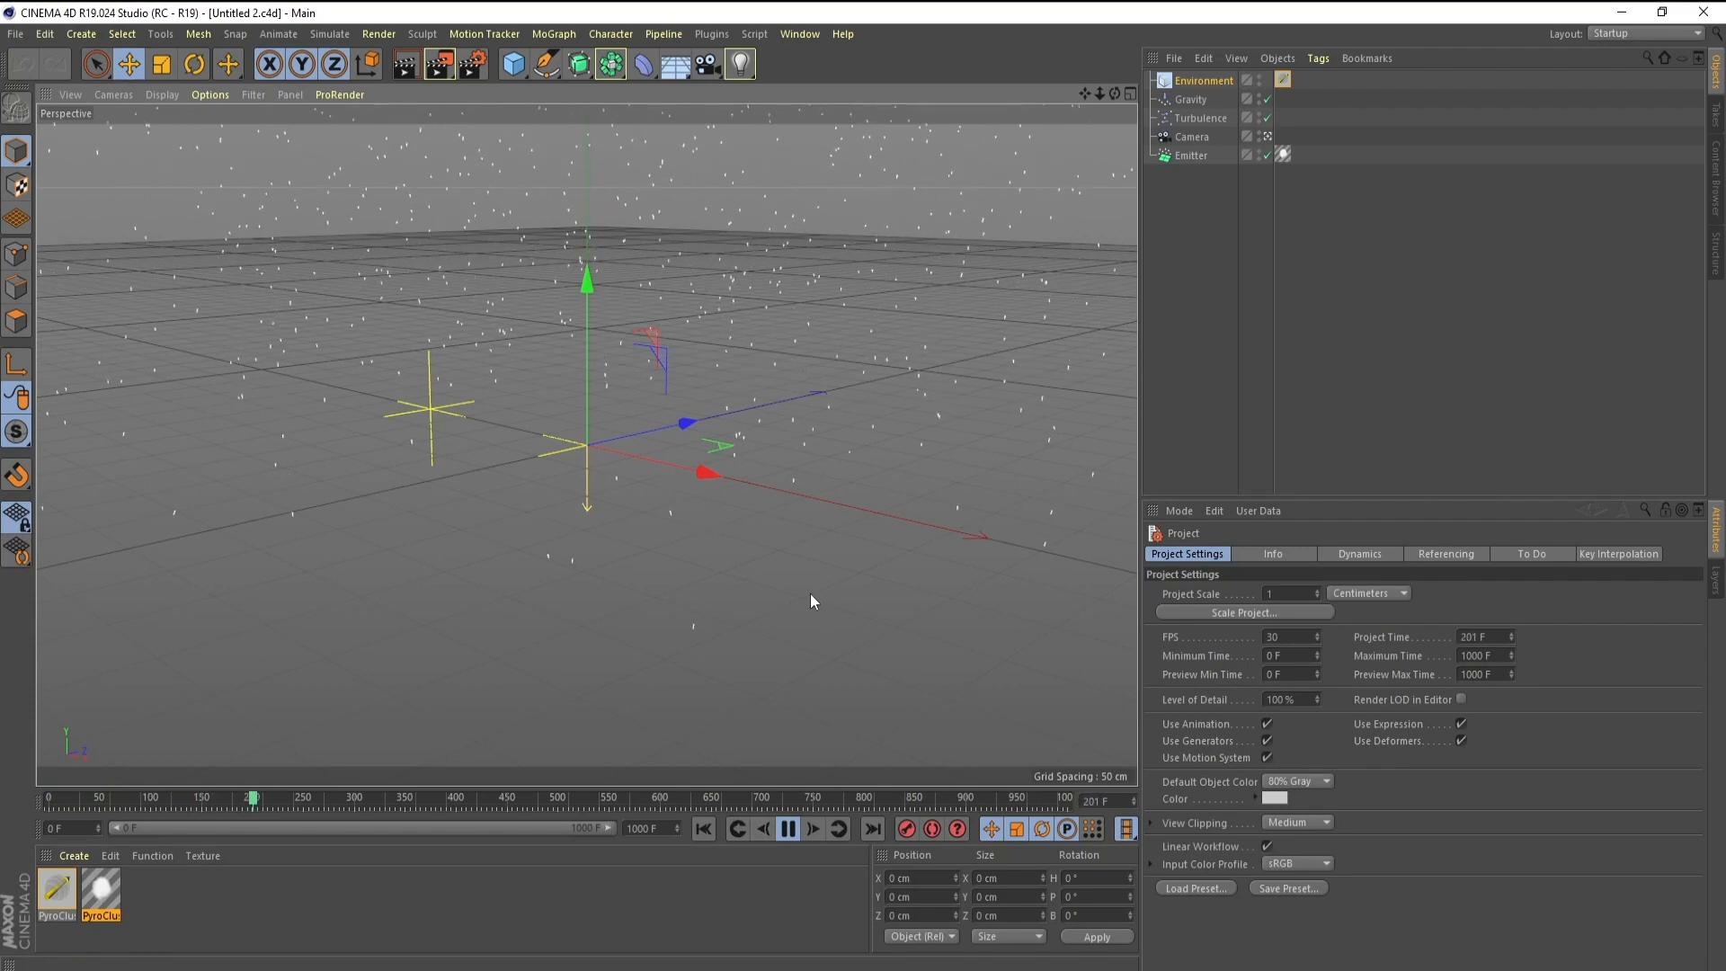
{"action": "left_click", "coordinate": [788, 828]}
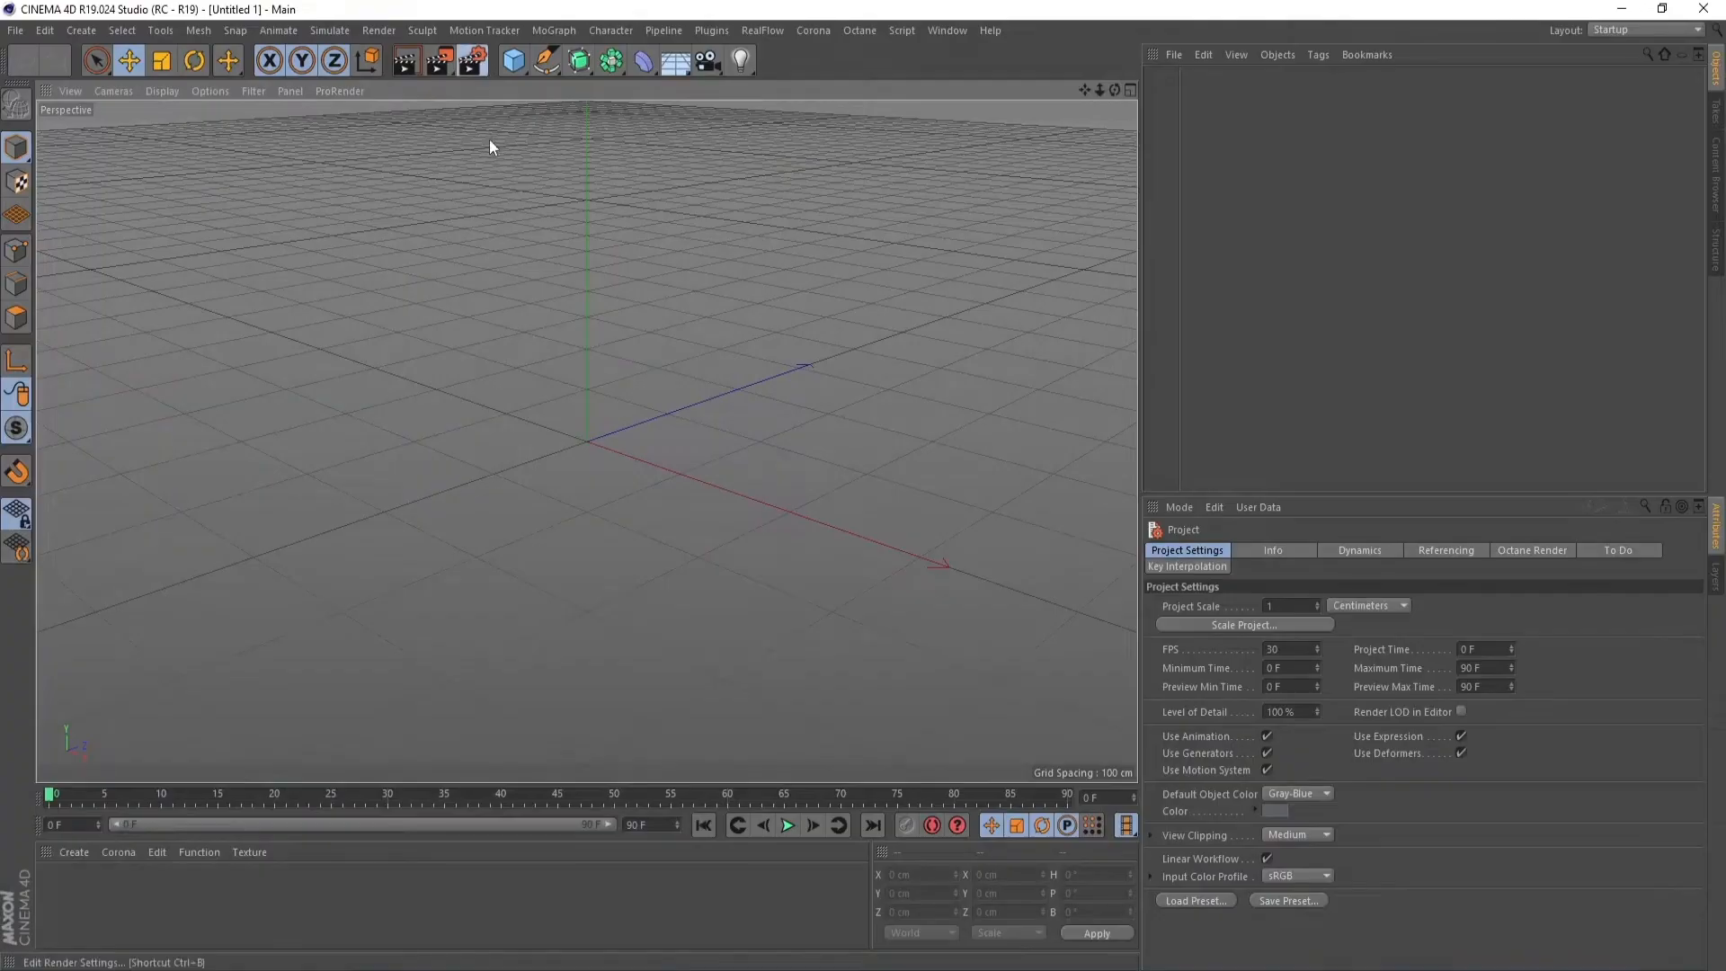
Step: Set the render output resolution to 1920 × 1080 pixels
{"action": "left_click", "coordinate": [470, 63]}
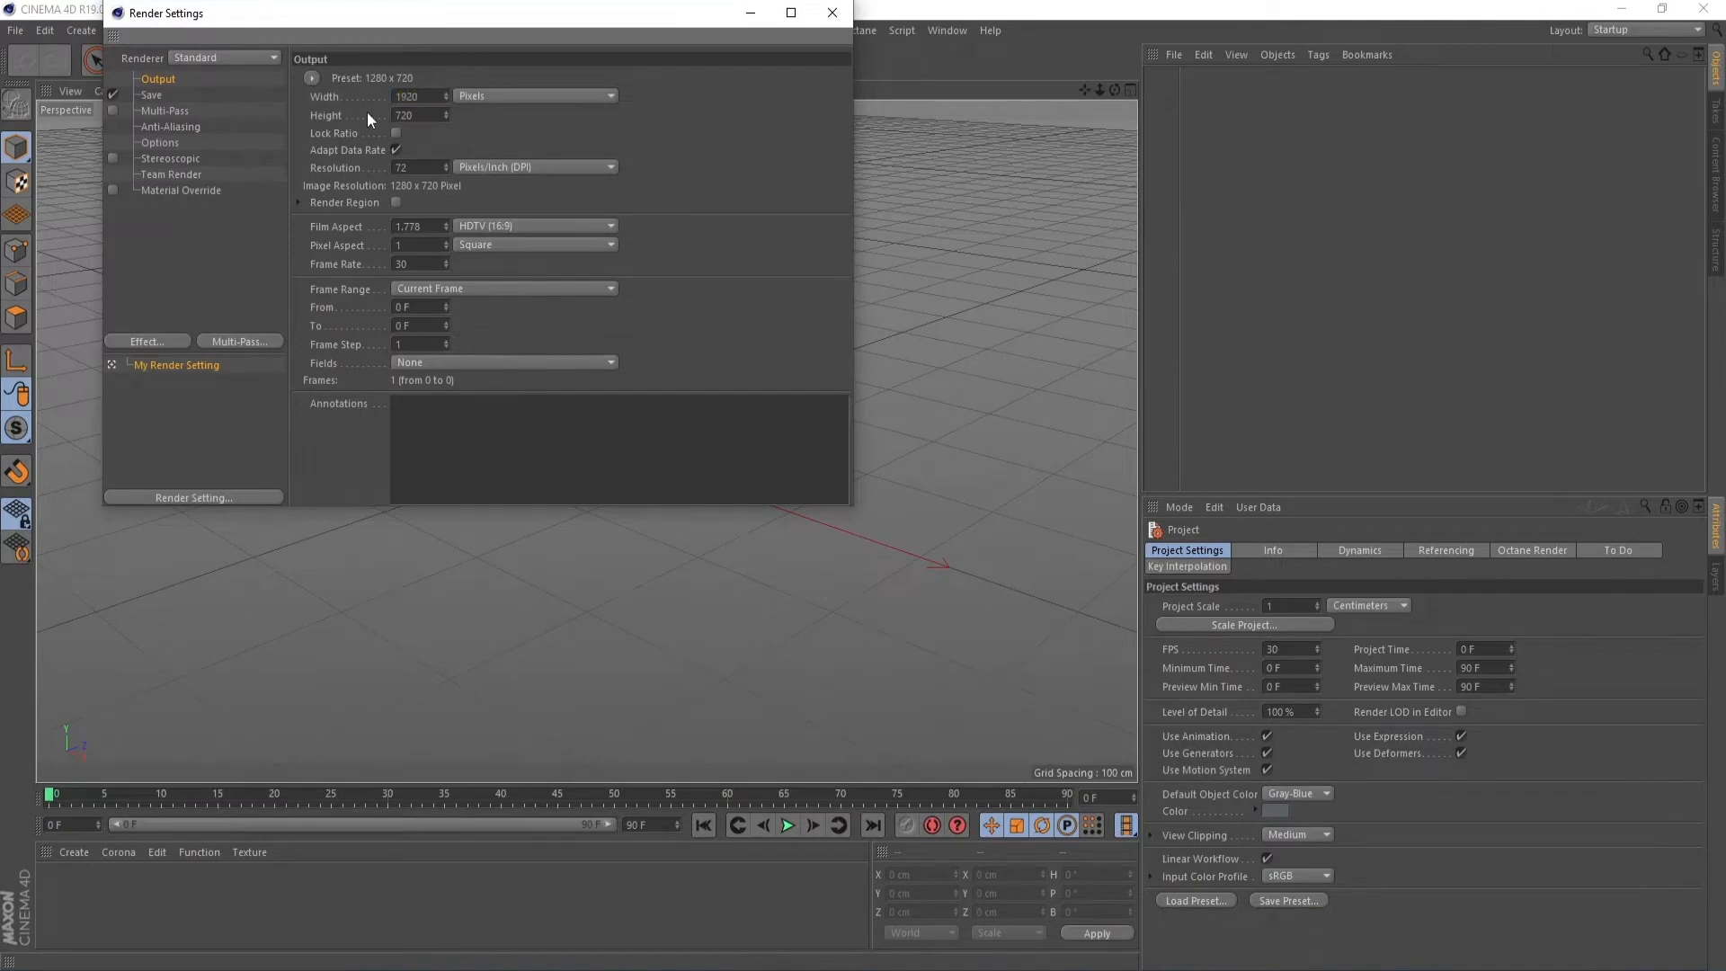
{"action": "key", "text": "Tab"}
{"action": "type", "text": "108"}
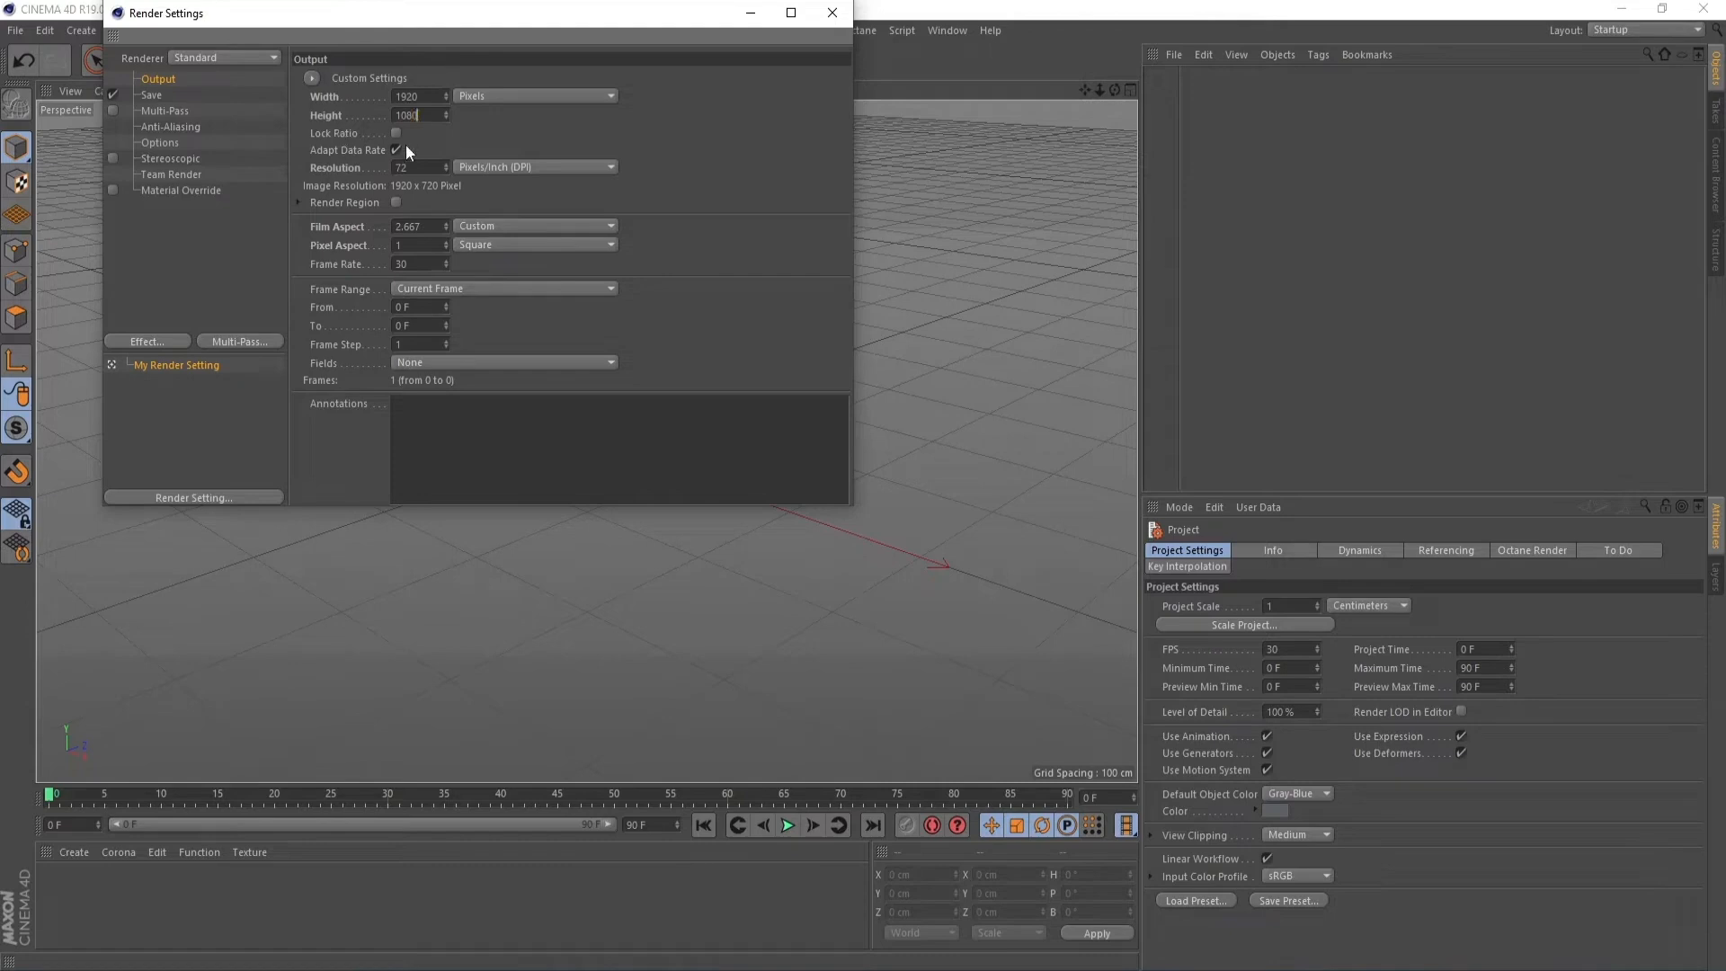
{"action": "key", "text": "Return"}
{"action": "left_click", "coordinate": [832, 14]}
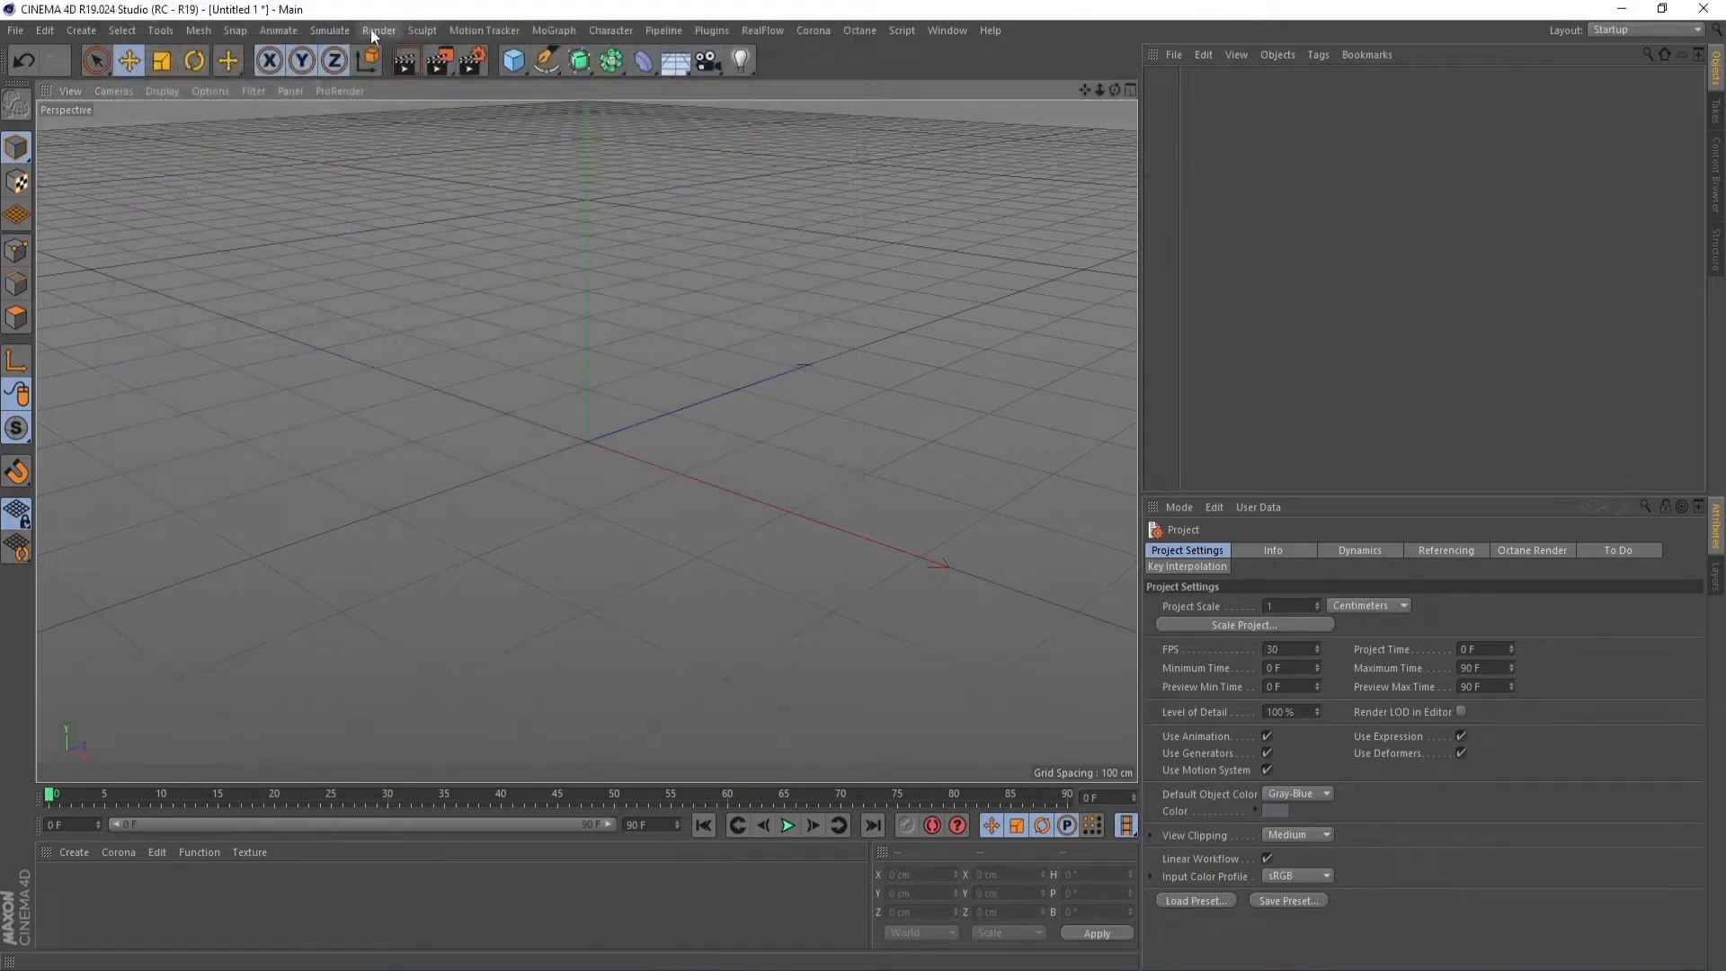
Step: Add a particle emitter to the empty scene
{"action": "left_click", "coordinate": [344, 30]}
{"action": "mouse_move", "coordinate": [371, 77]}
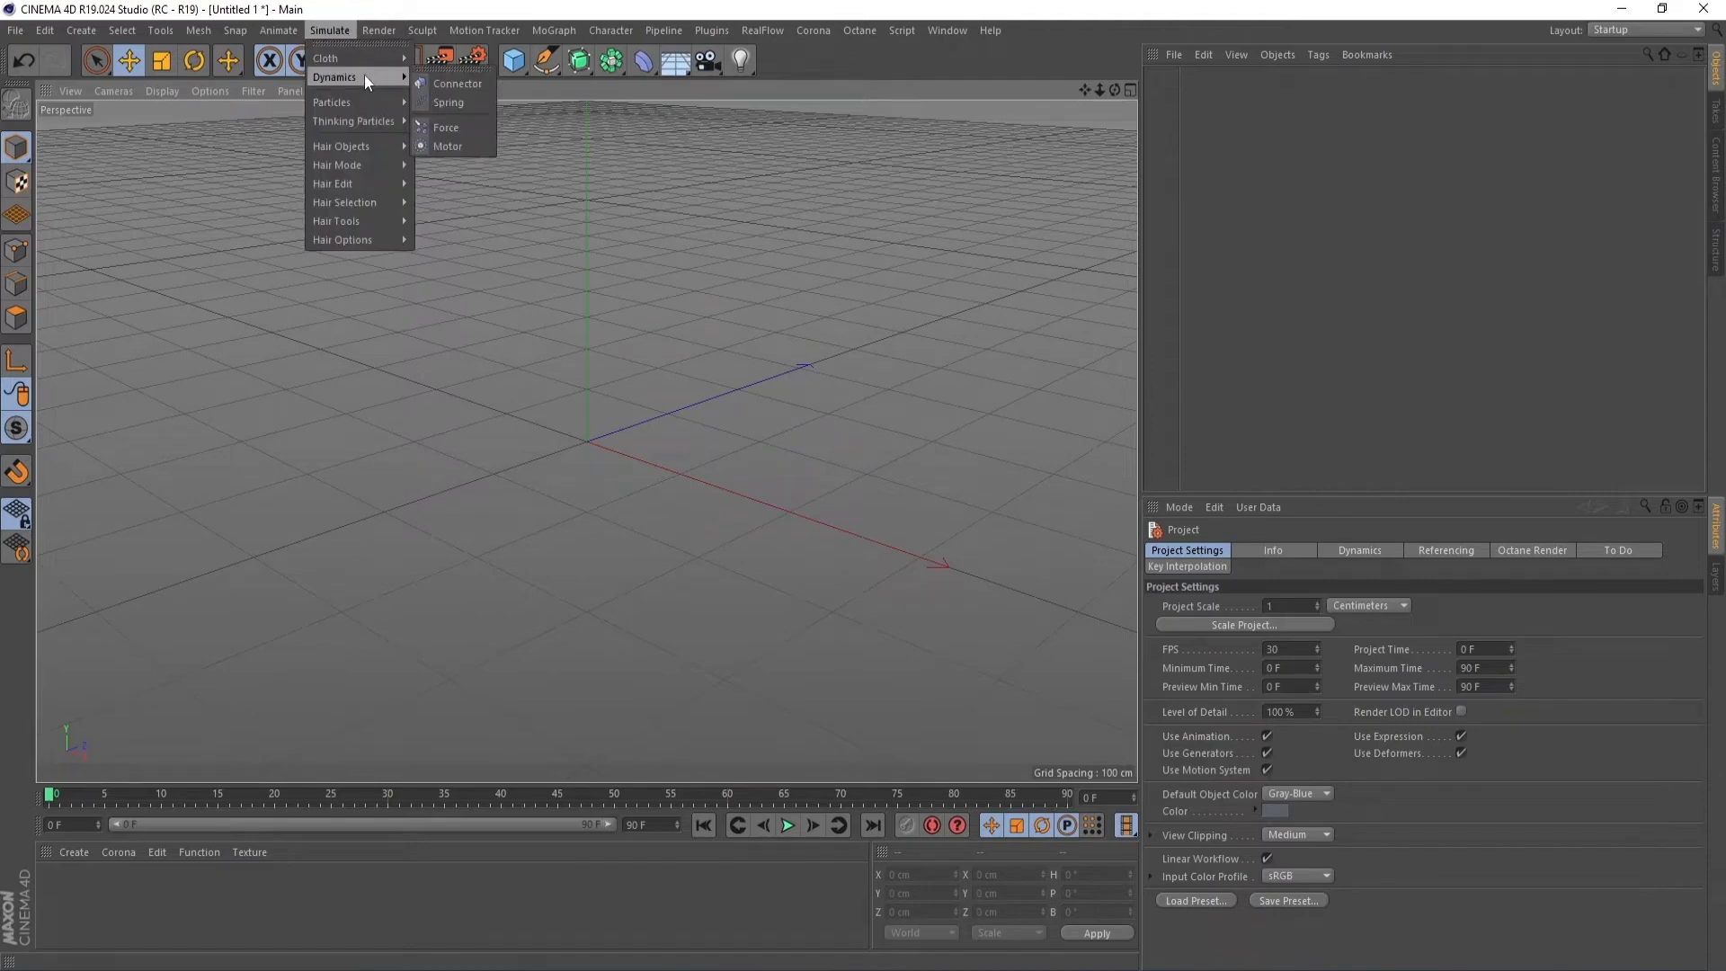
{"action": "left_click", "coordinate": [446, 106]}
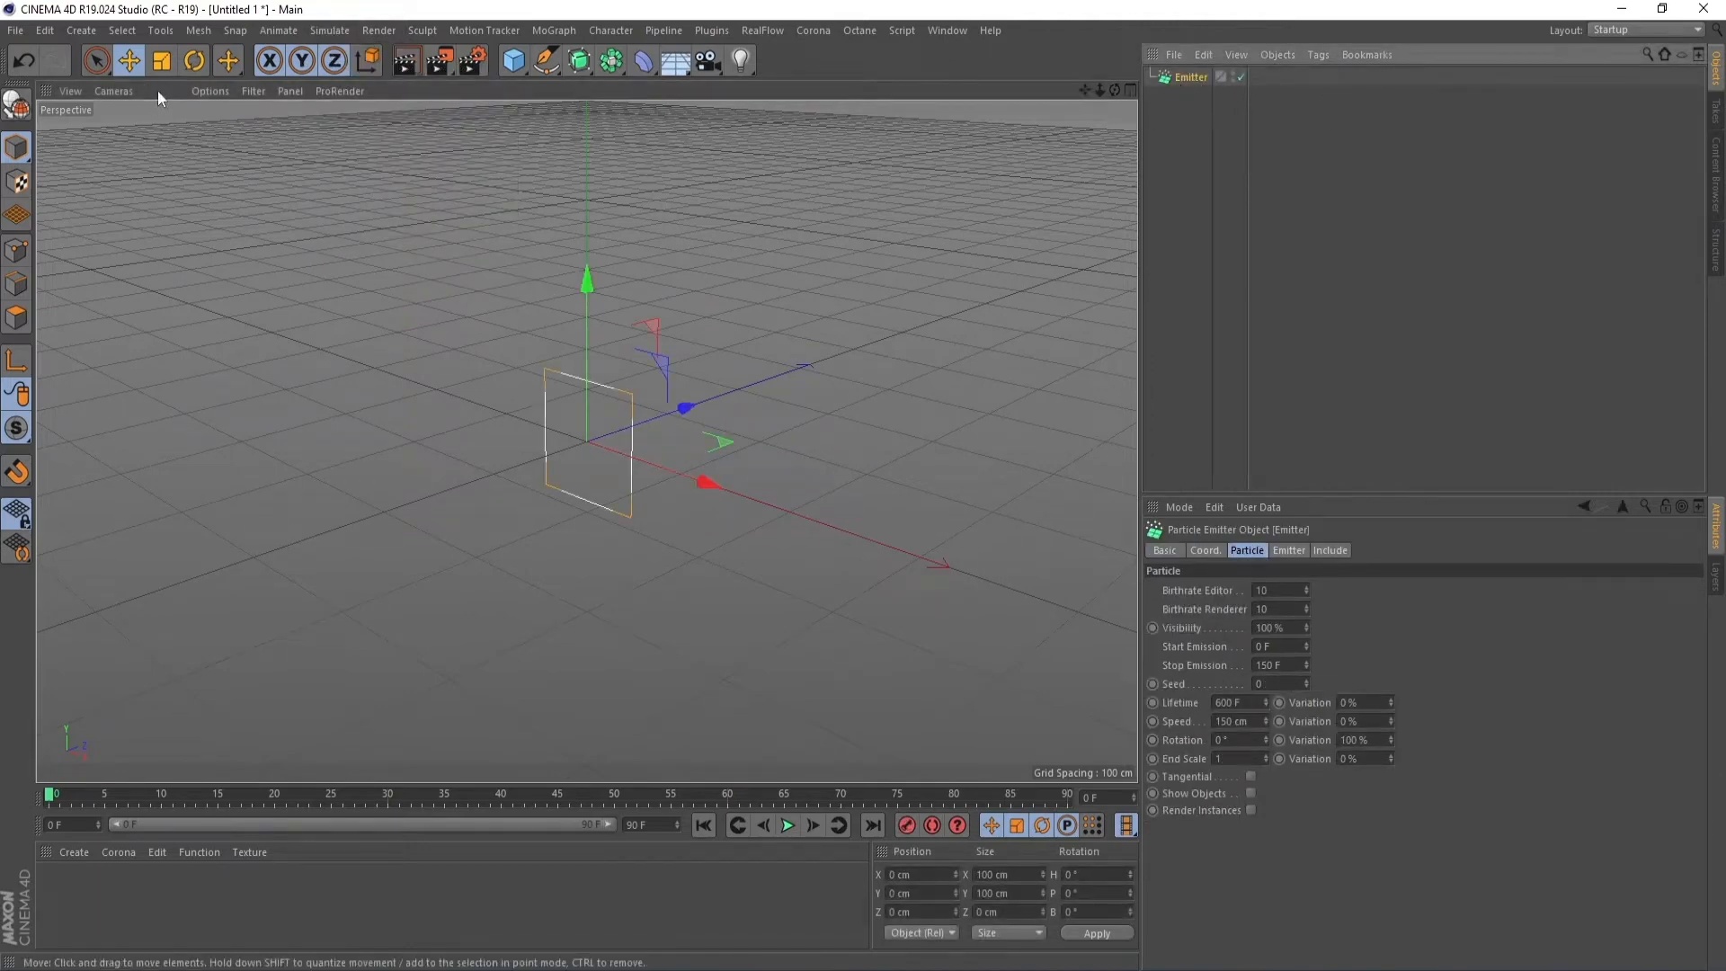
Step: Rotate the emitter to a pitch of -90° so that it lies flat and faces downward
{"action": "left_click", "coordinate": [194, 60]}
{"action": "left_click_drag", "start_coordinate": [525, 412], "coordinate": [539, 392]}
{"action": "left_click_drag", "start_coordinate": [1108, 894], "coordinate": [1073, 896]}
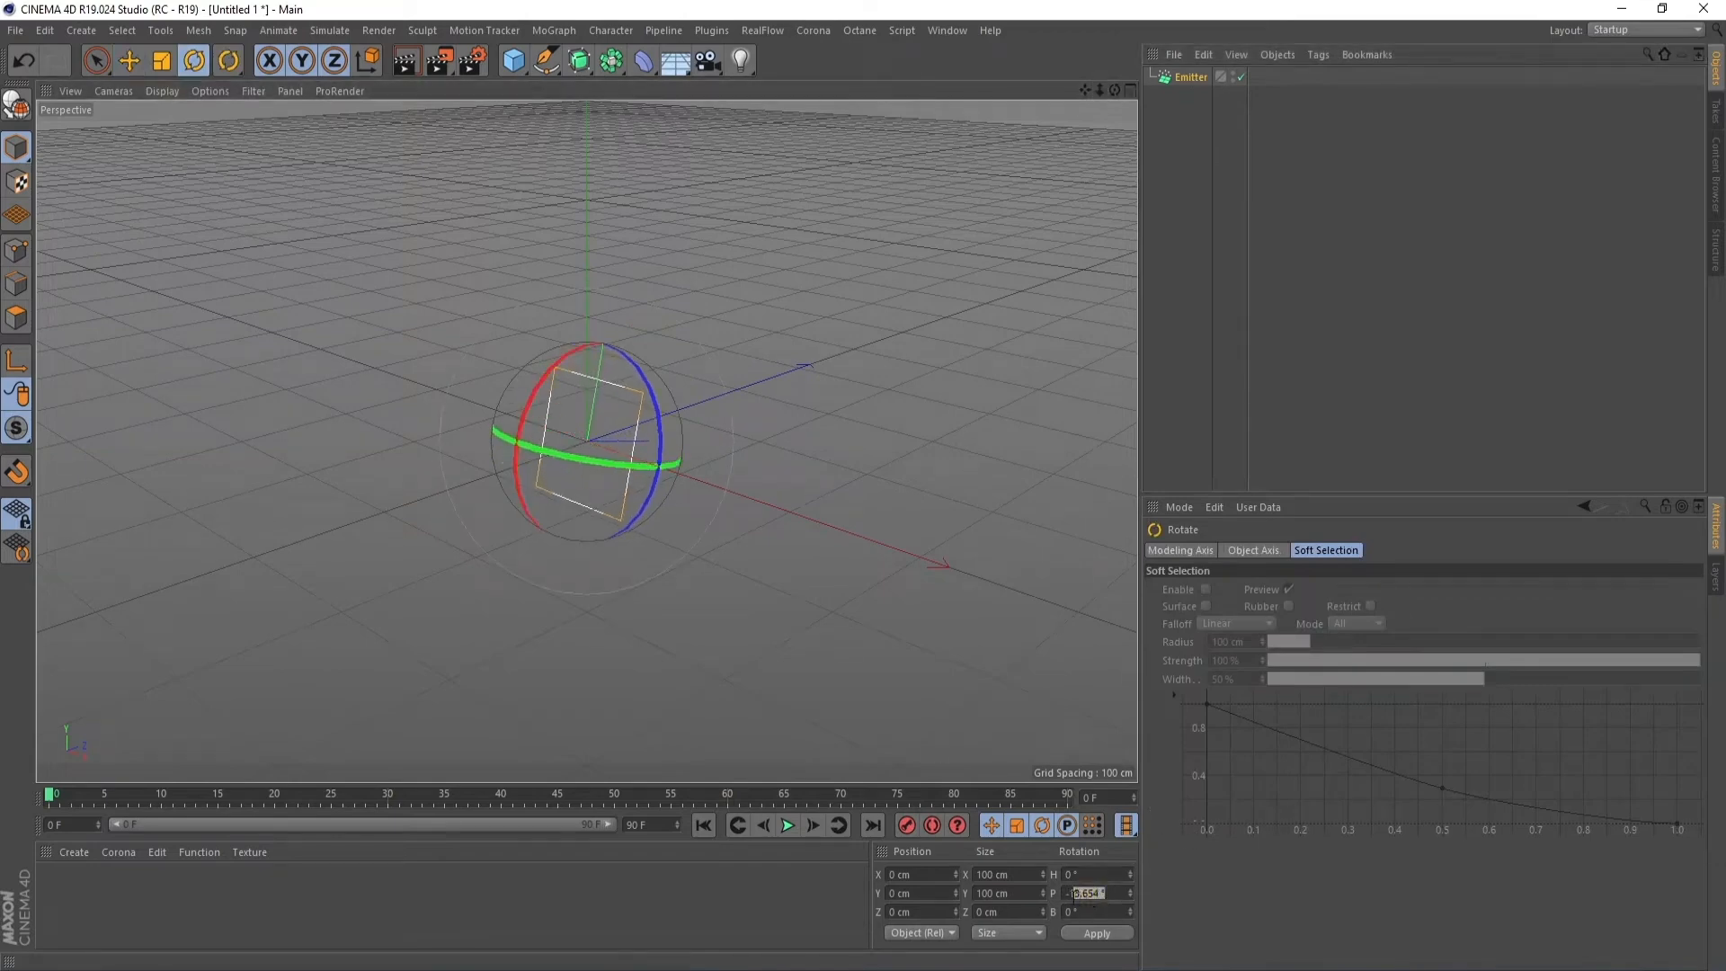
{"action": "type", "text": "-90"}
{"action": "left_click", "coordinate": [1097, 934]}
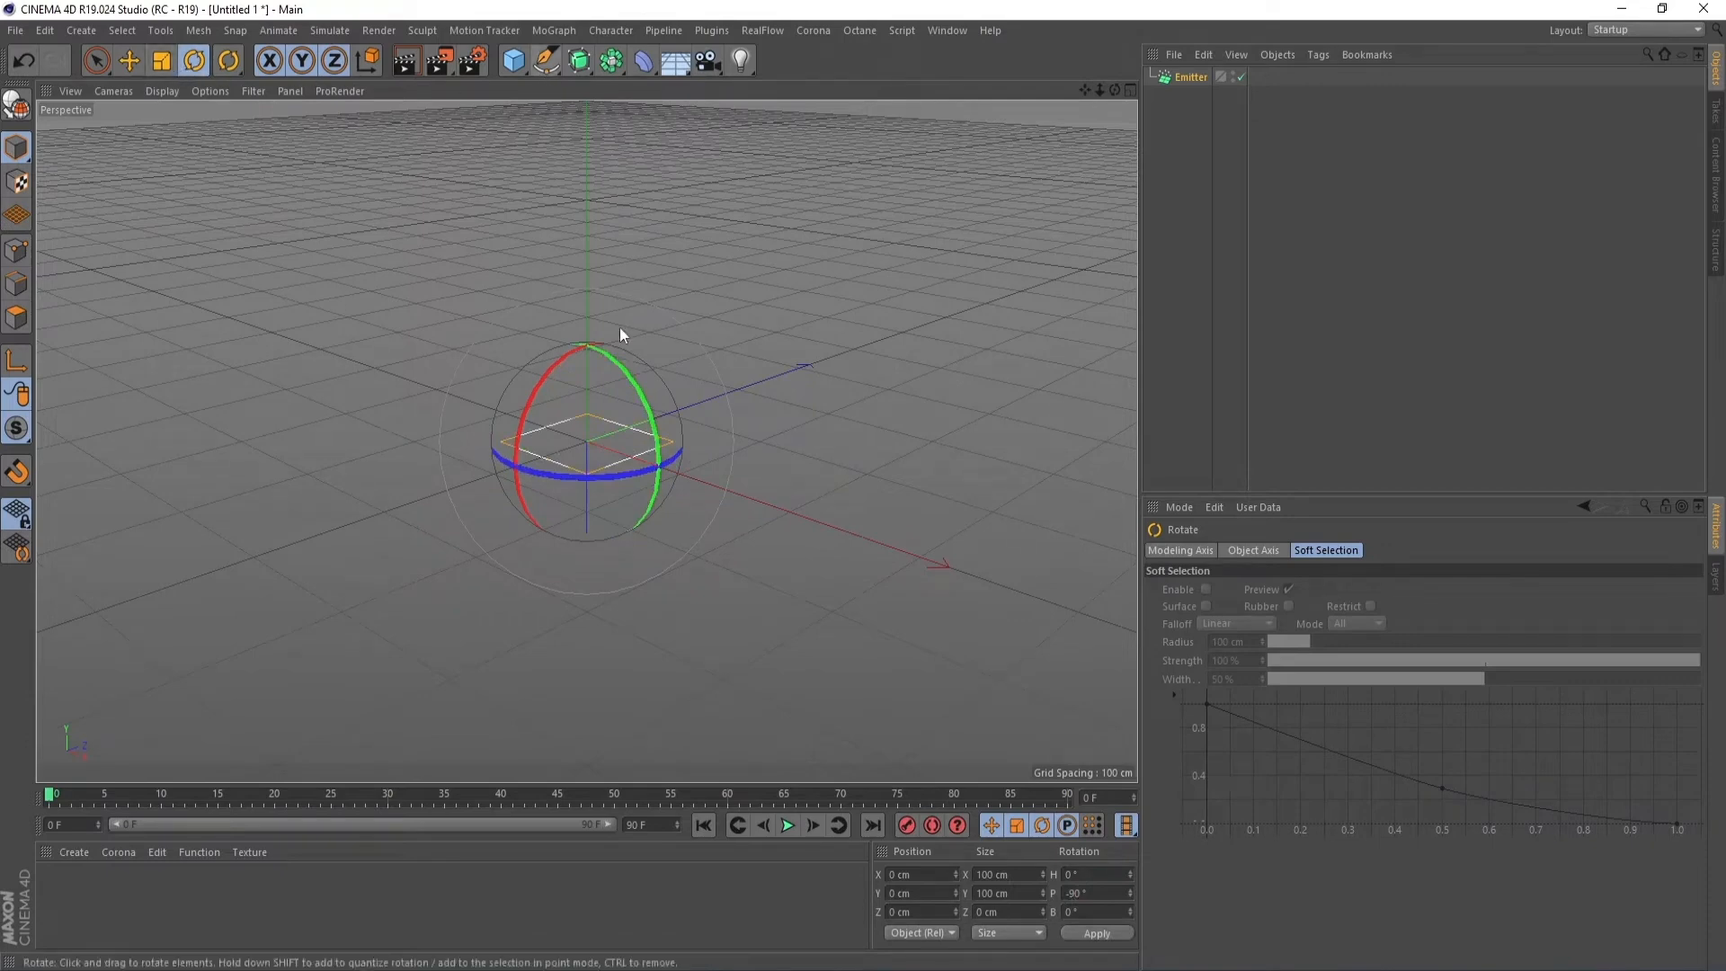
Step: Enlarge the emitter to an X-Size of 800 cm and a Y-Size of 800 cm
{"action": "left_click", "coordinate": [1191, 78]}
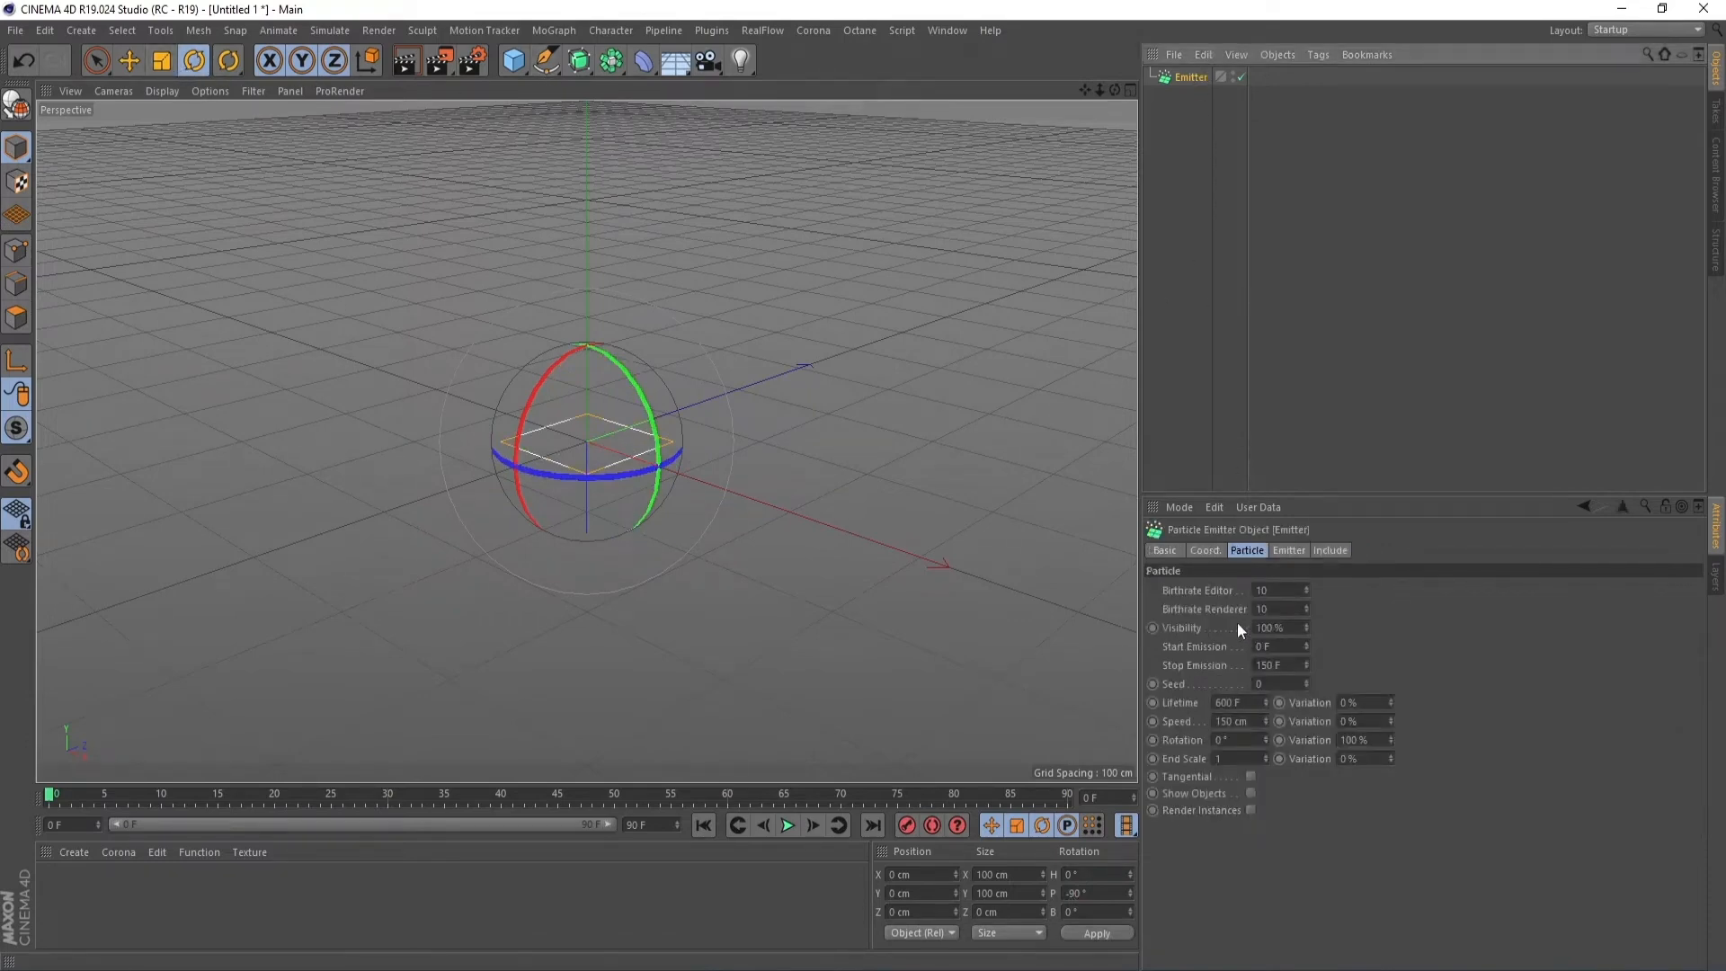
{"action": "left_click", "coordinate": [1288, 550]}
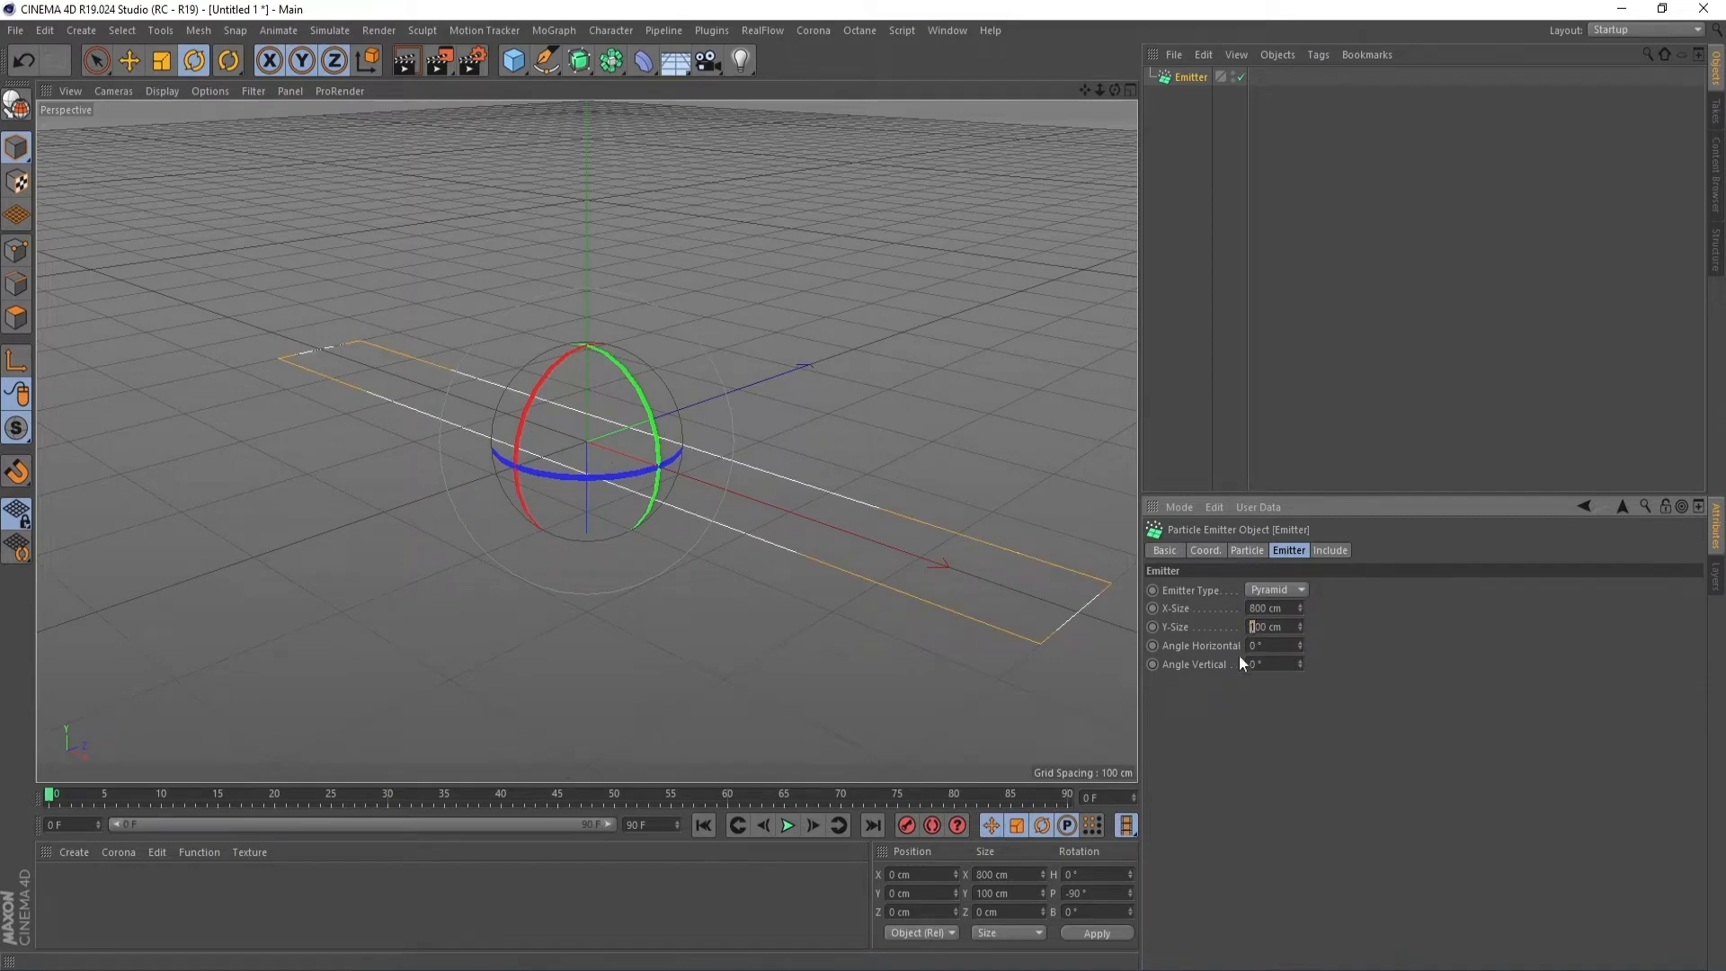
{"action": "key", "text": "Return"}
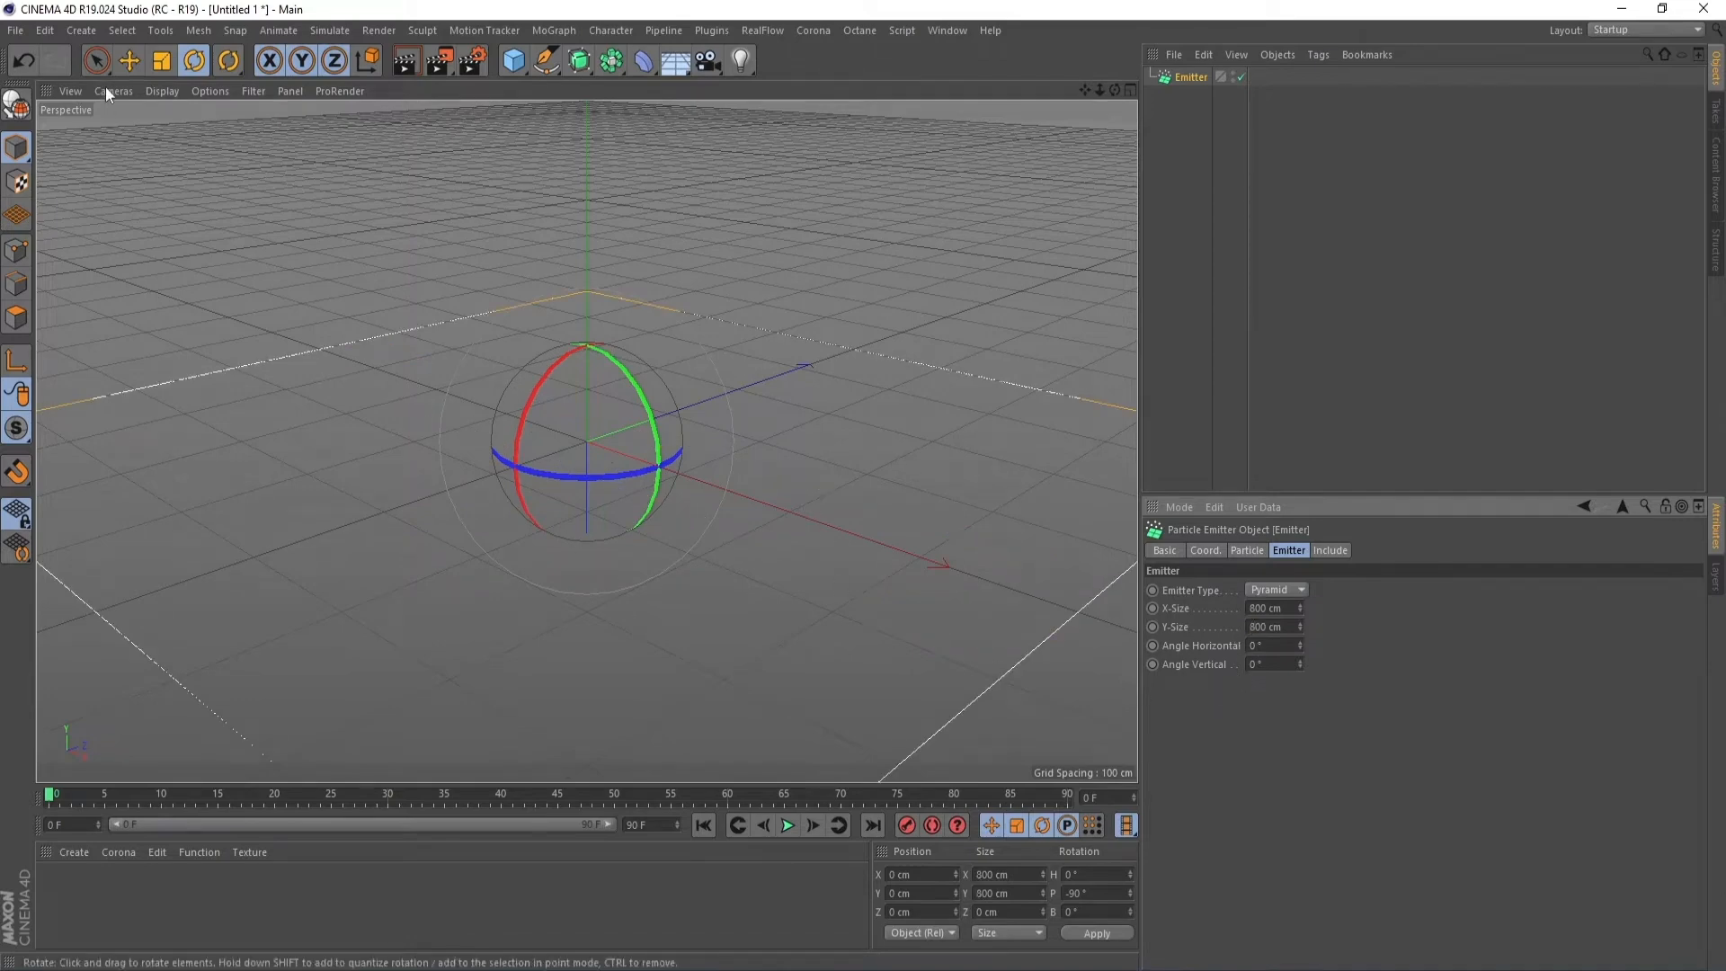
Step: Rotate the emitter to a bank angle of -45°
{"action": "key", "text": "r"}
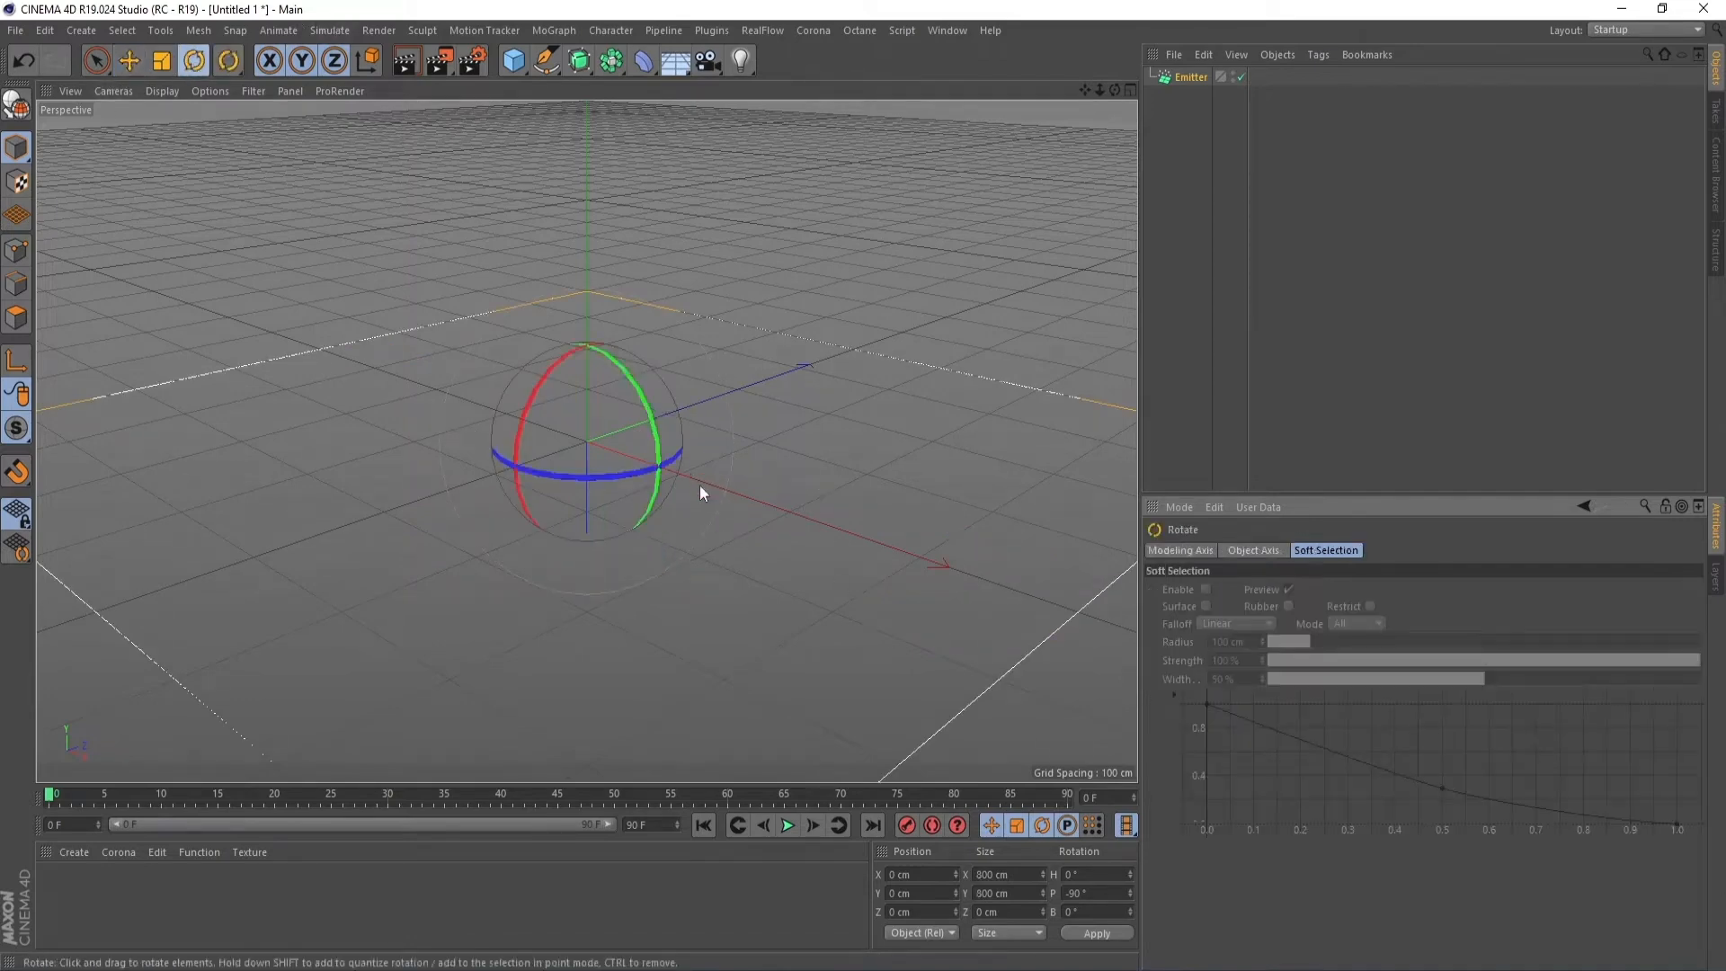
{"action": "left_click_drag", "start_coordinate": [566, 473], "coordinate": [623, 471]}
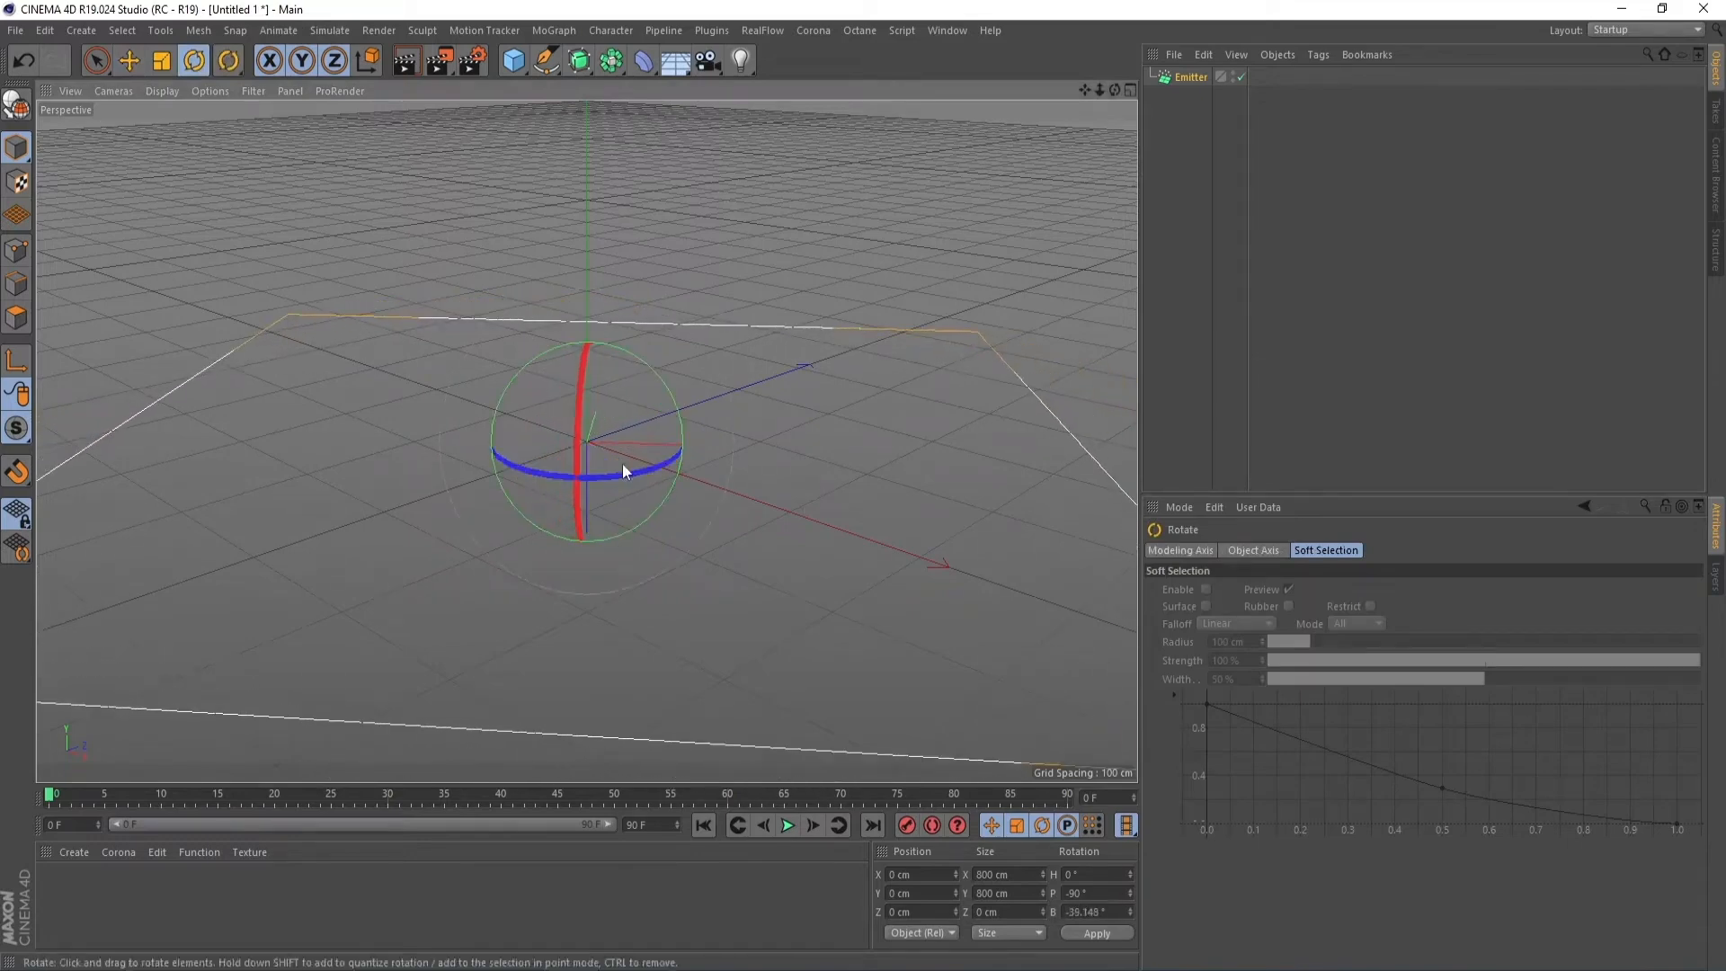
{"action": "left_click_drag", "start_coordinate": [1104, 911], "coordinate": [1066, 911]}
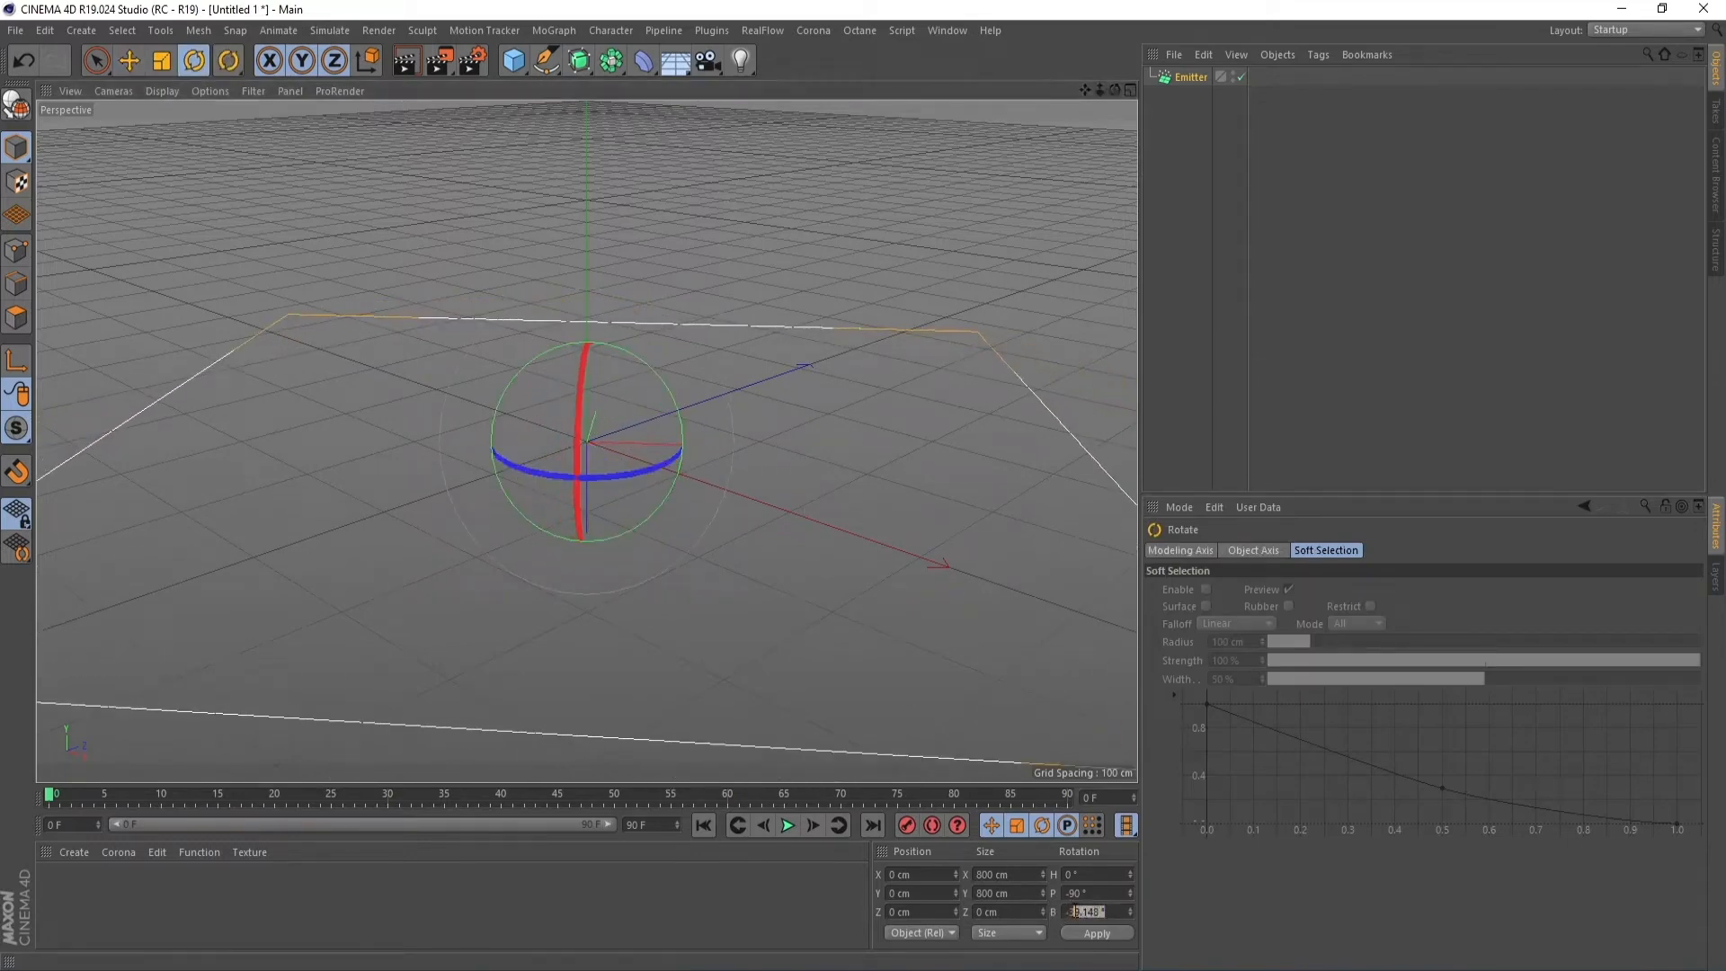
{"action": "type", "text": "-3"}
{"action": "left_click", "coordinate": [1109, 934]}
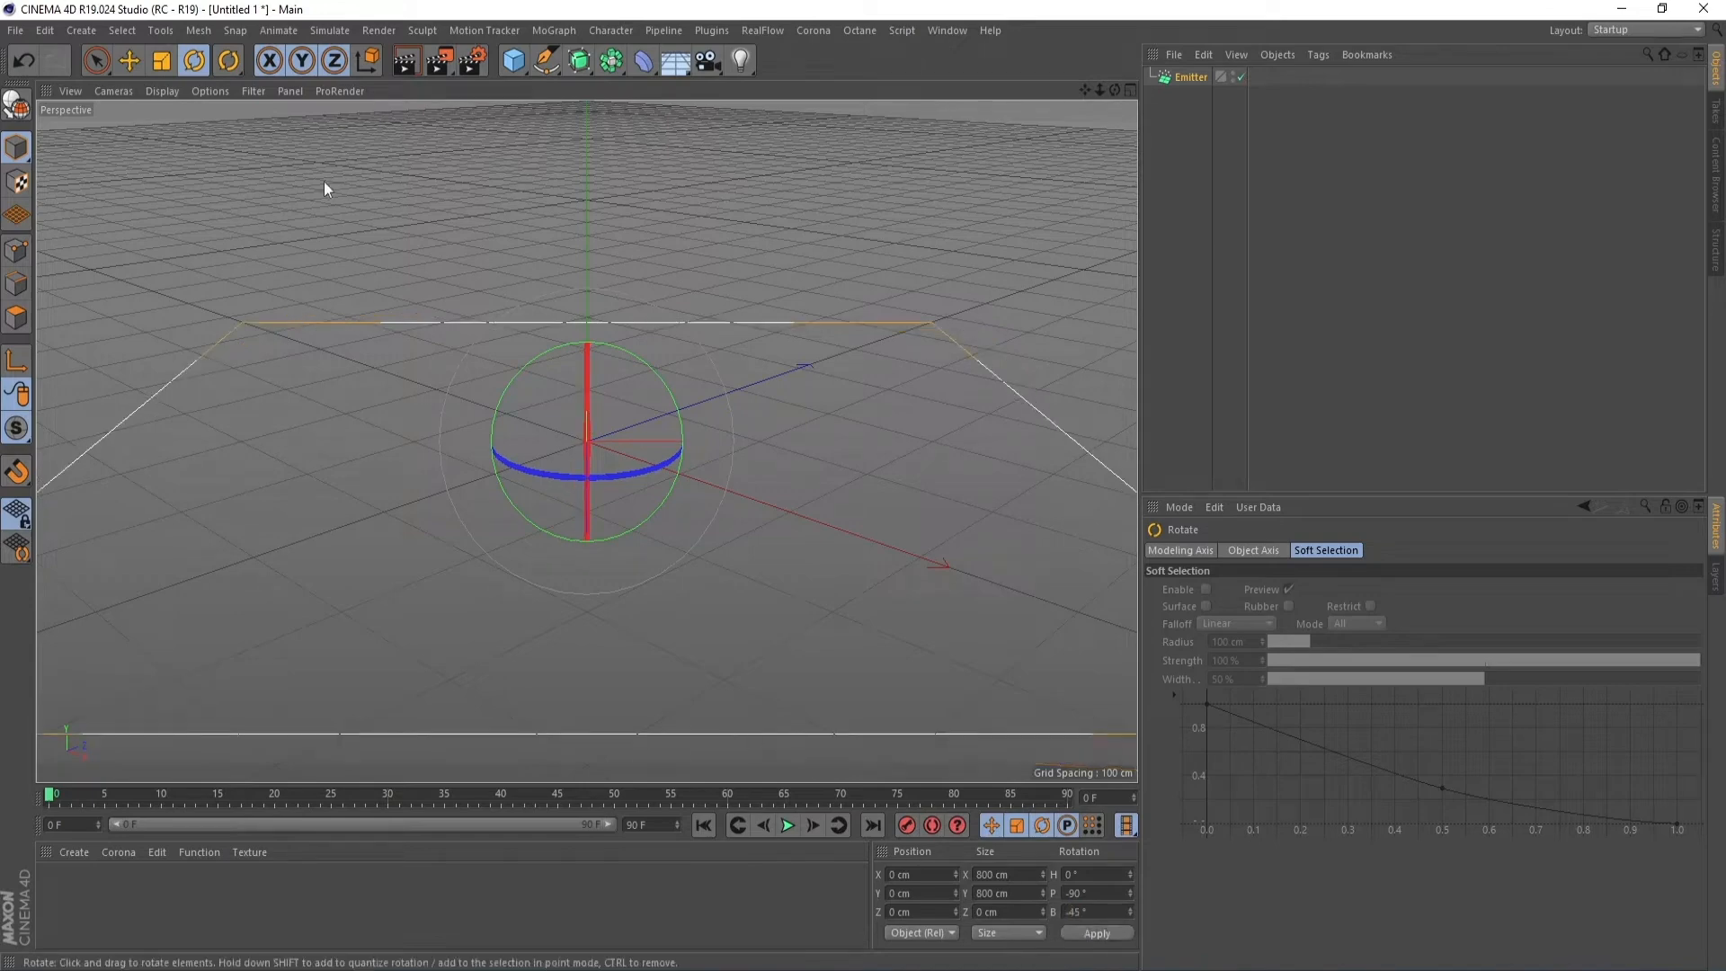
Step: Raise the emitter to a height of about 281 cm on the Y axis and add a camera
{"action": "left_click", "coordinate": [130, 63]}
{"action": "left_click_drag", "start_coordinate": [585, 585], "coordinate": [569, 230]}
{"action": "left_click", "coordinate": [706, 67]}
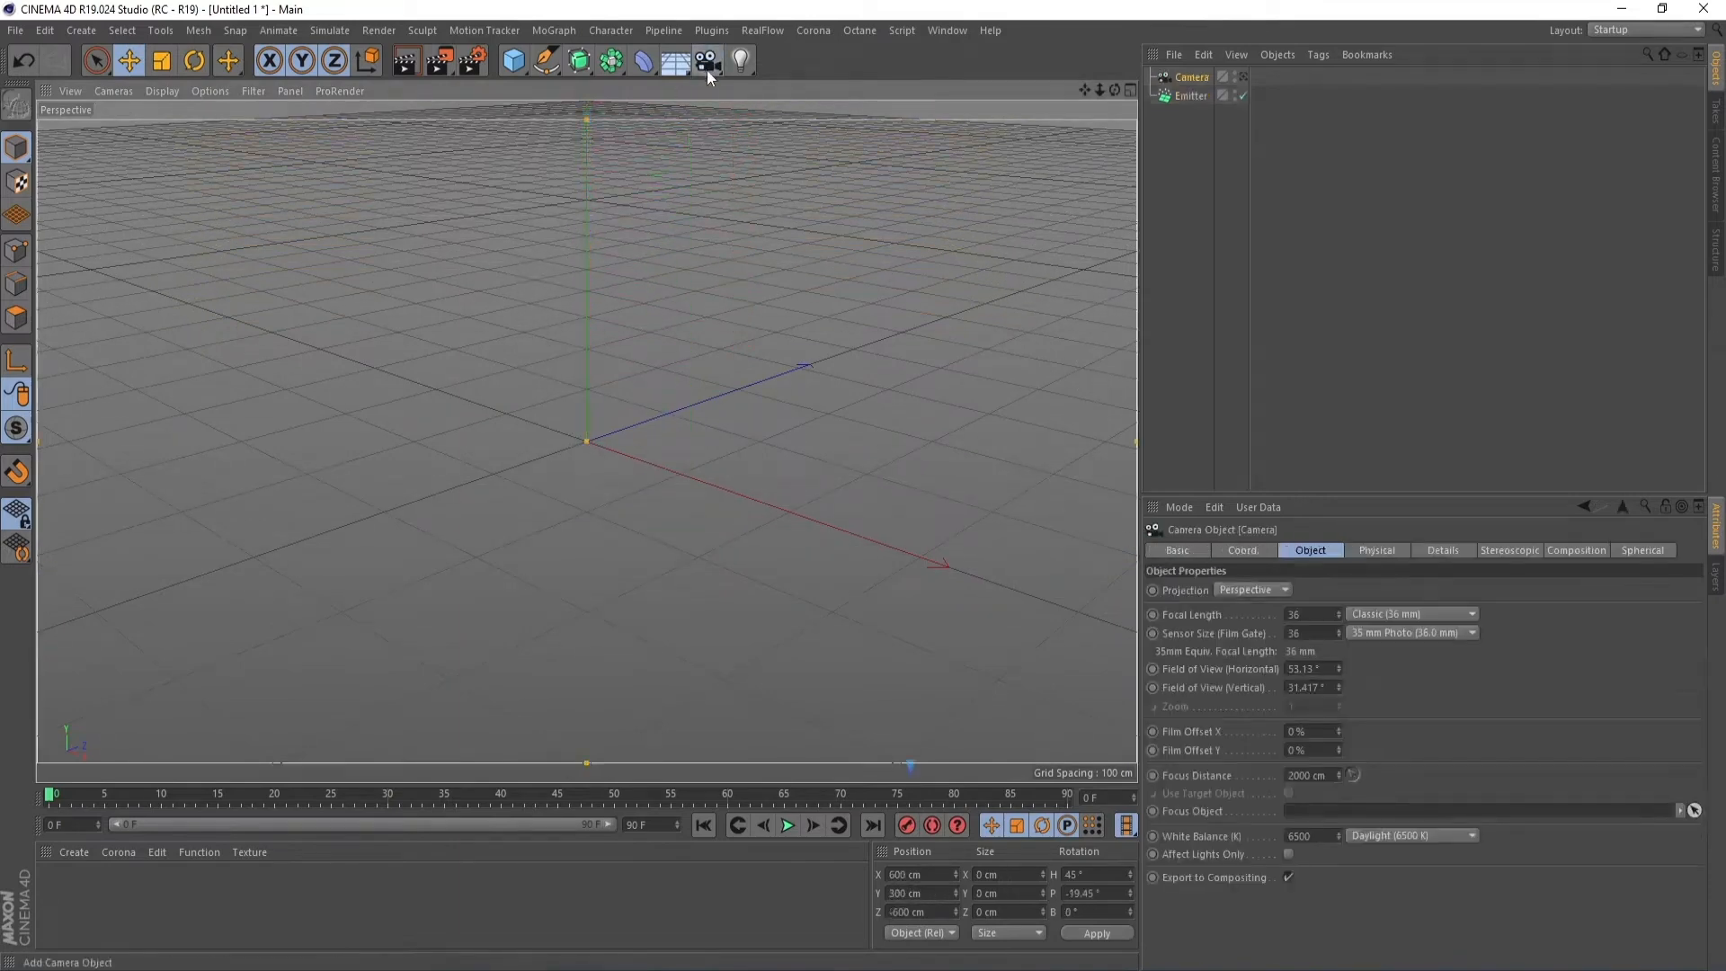
Step: Extend the timeline and its preview range to 1000 frames and play the particle animation from the start
{"action": "left_click", "coordinate": [790, 823]}
{"action": "left_click", "coordinate": [789, 823]}
{"action": "left_click", "coordinate": [654, 825]}
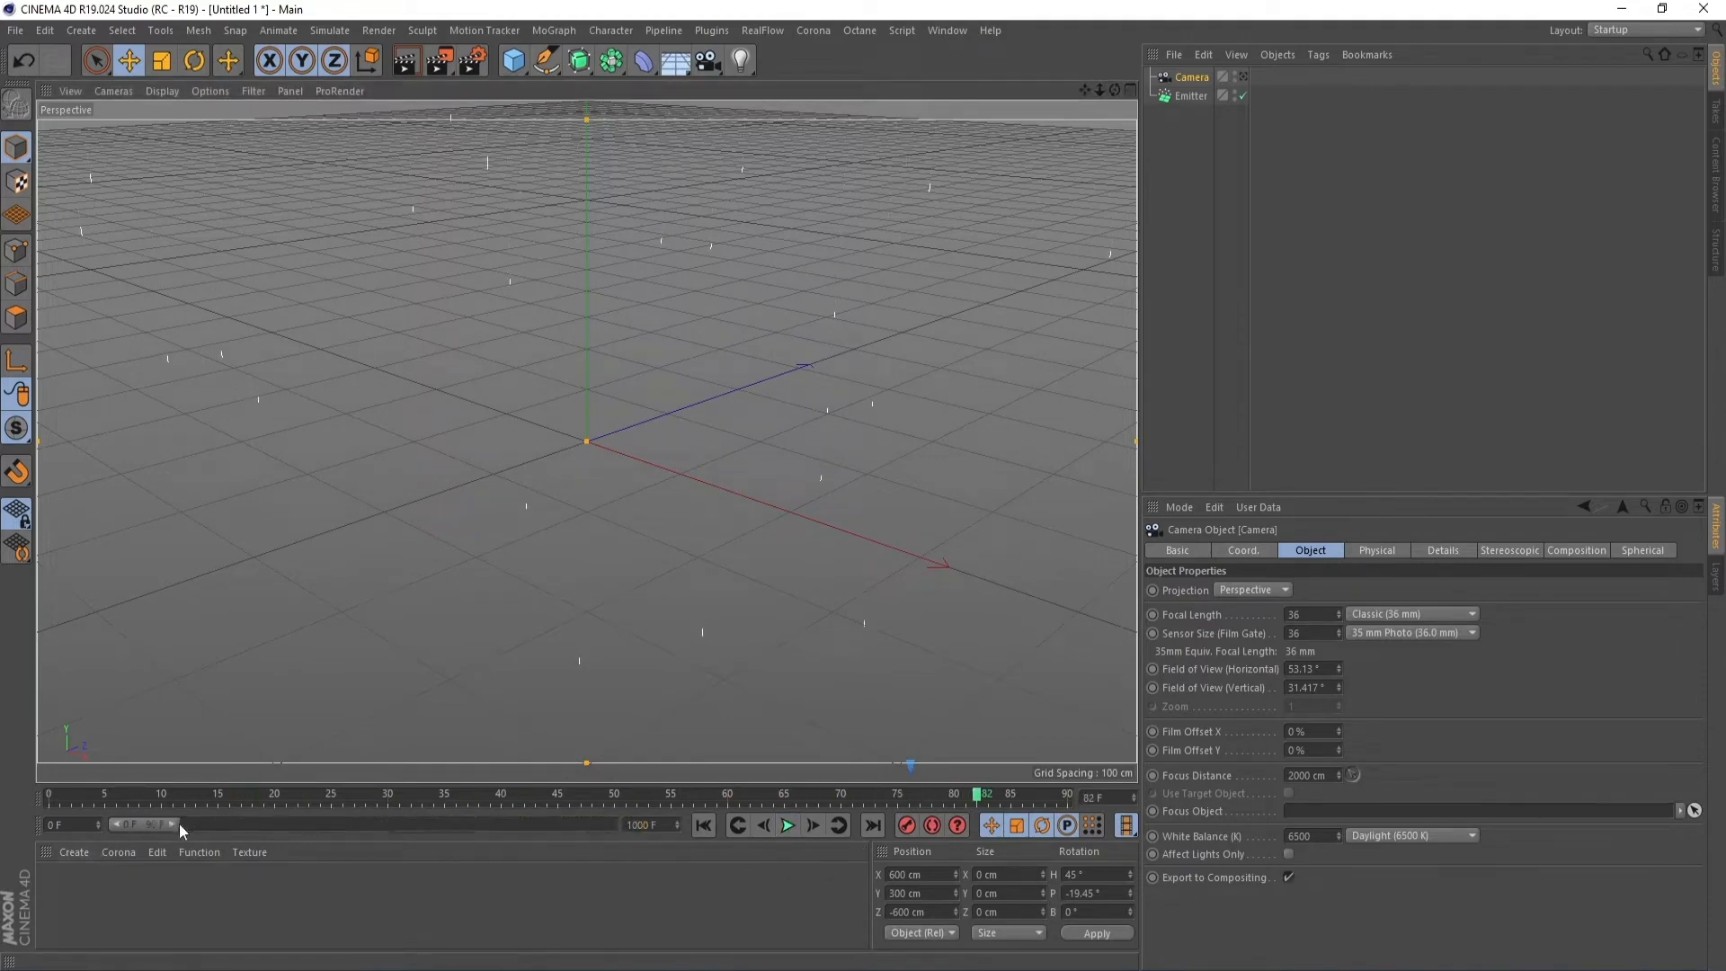
{"action": "key", "text": "Return"}
{"action": "left_click", "coordinate": [703, 825]}
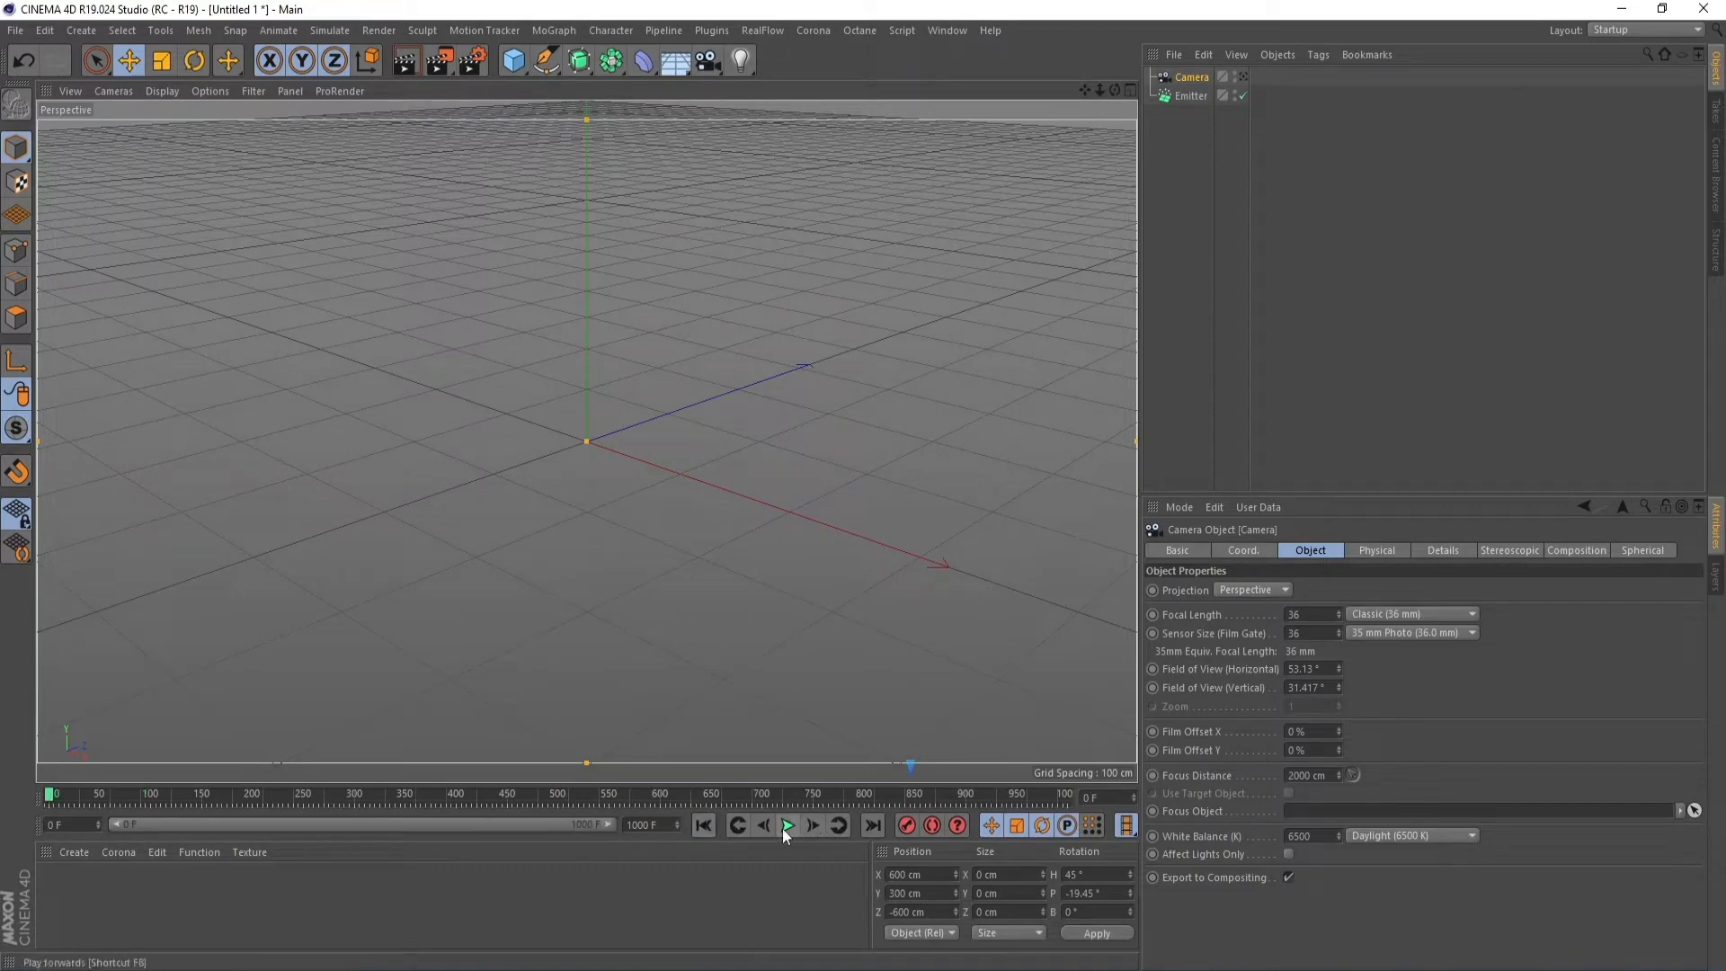
{"action": "left_click", "coordinate": [788, 825]}
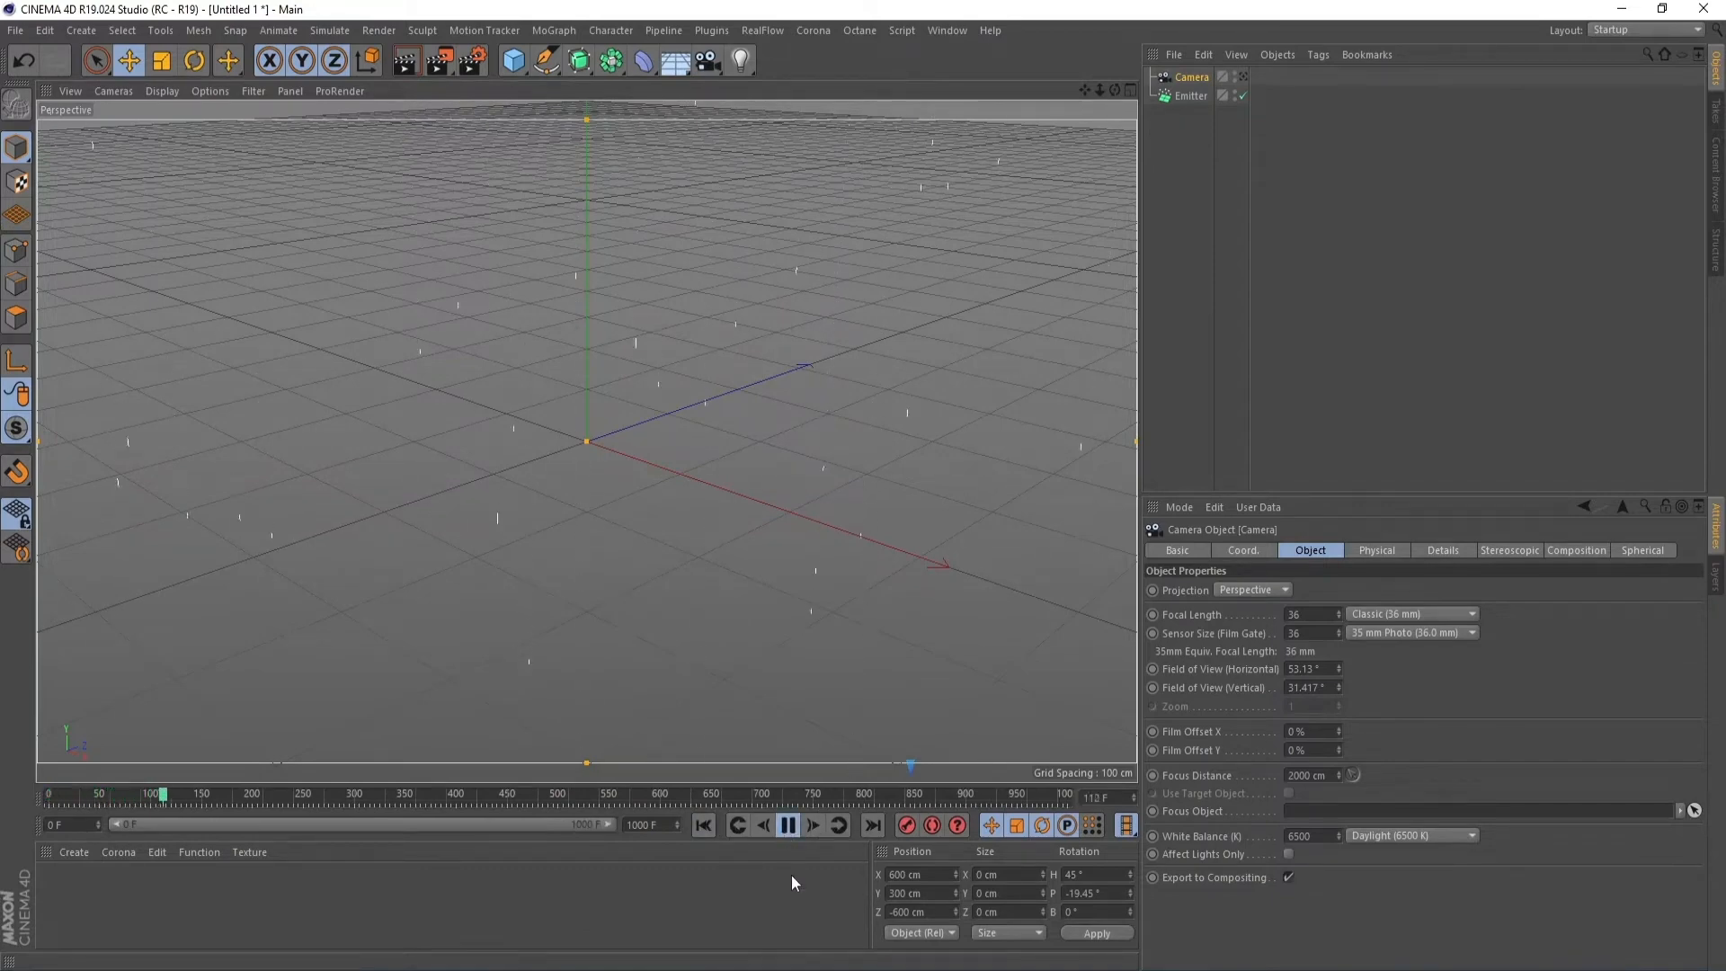
{"action": "left_click", "coordinate": [789, 825]}
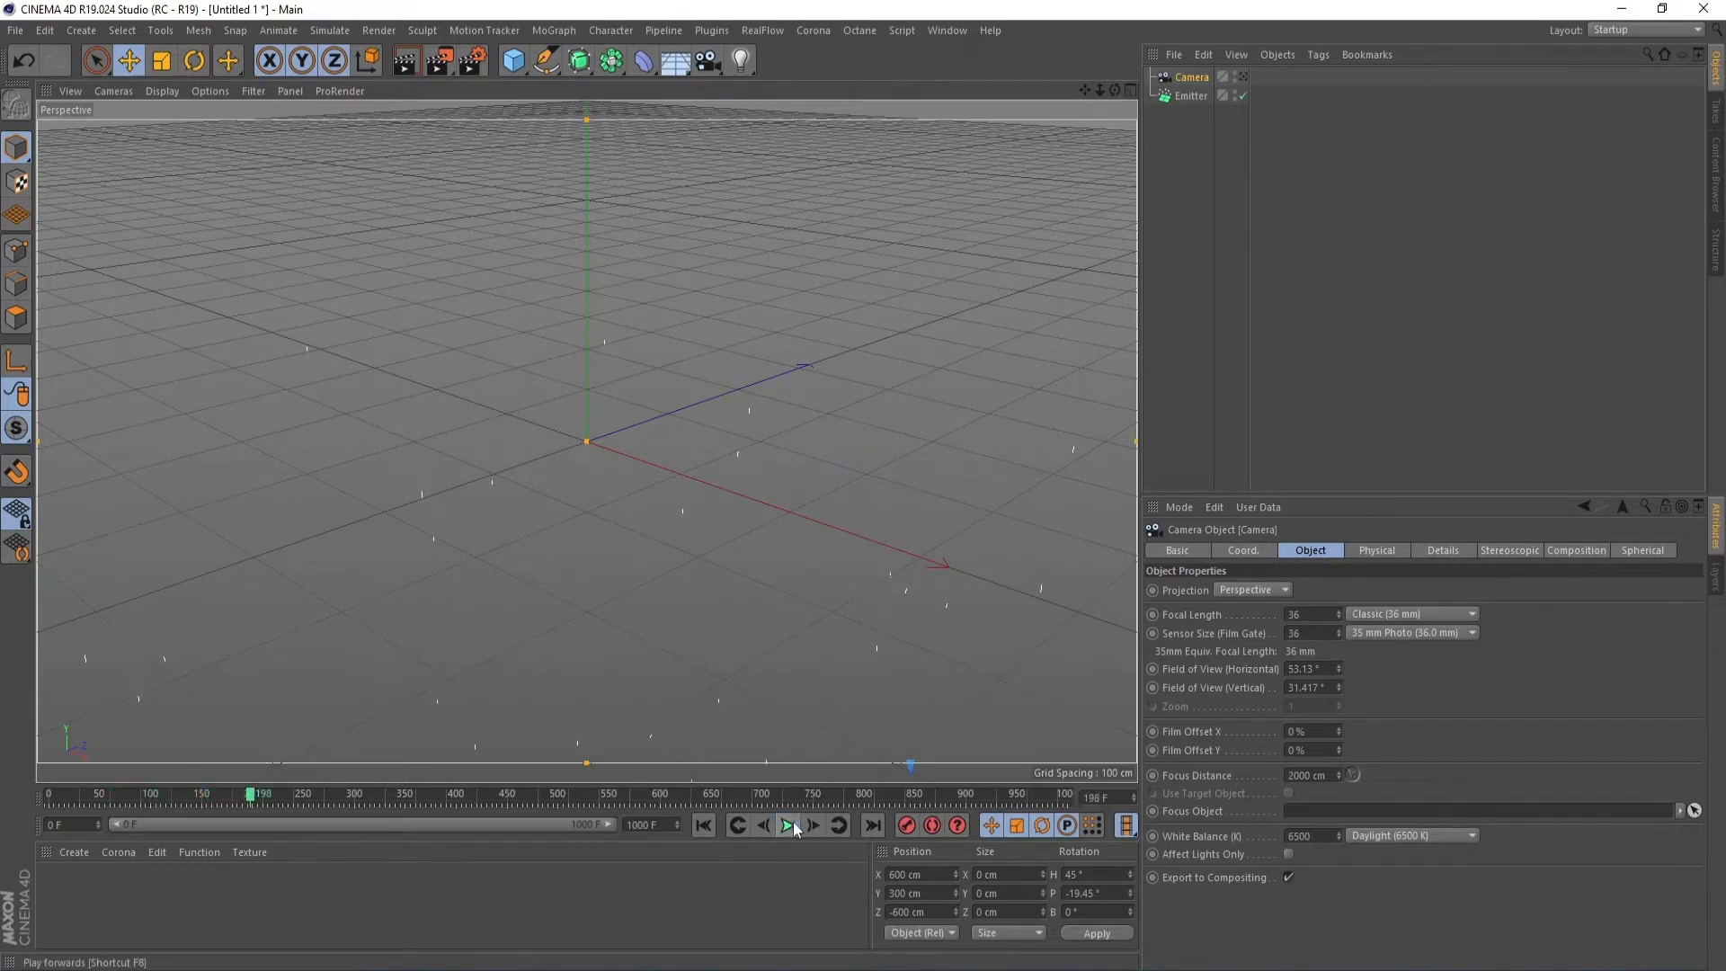
Step: Set the emitter's editor and renderer birthrates to 100 and Stop Emission to 1000 F, and preview the animation
{"action": "left_click", "coordinate": [1192, 96]}
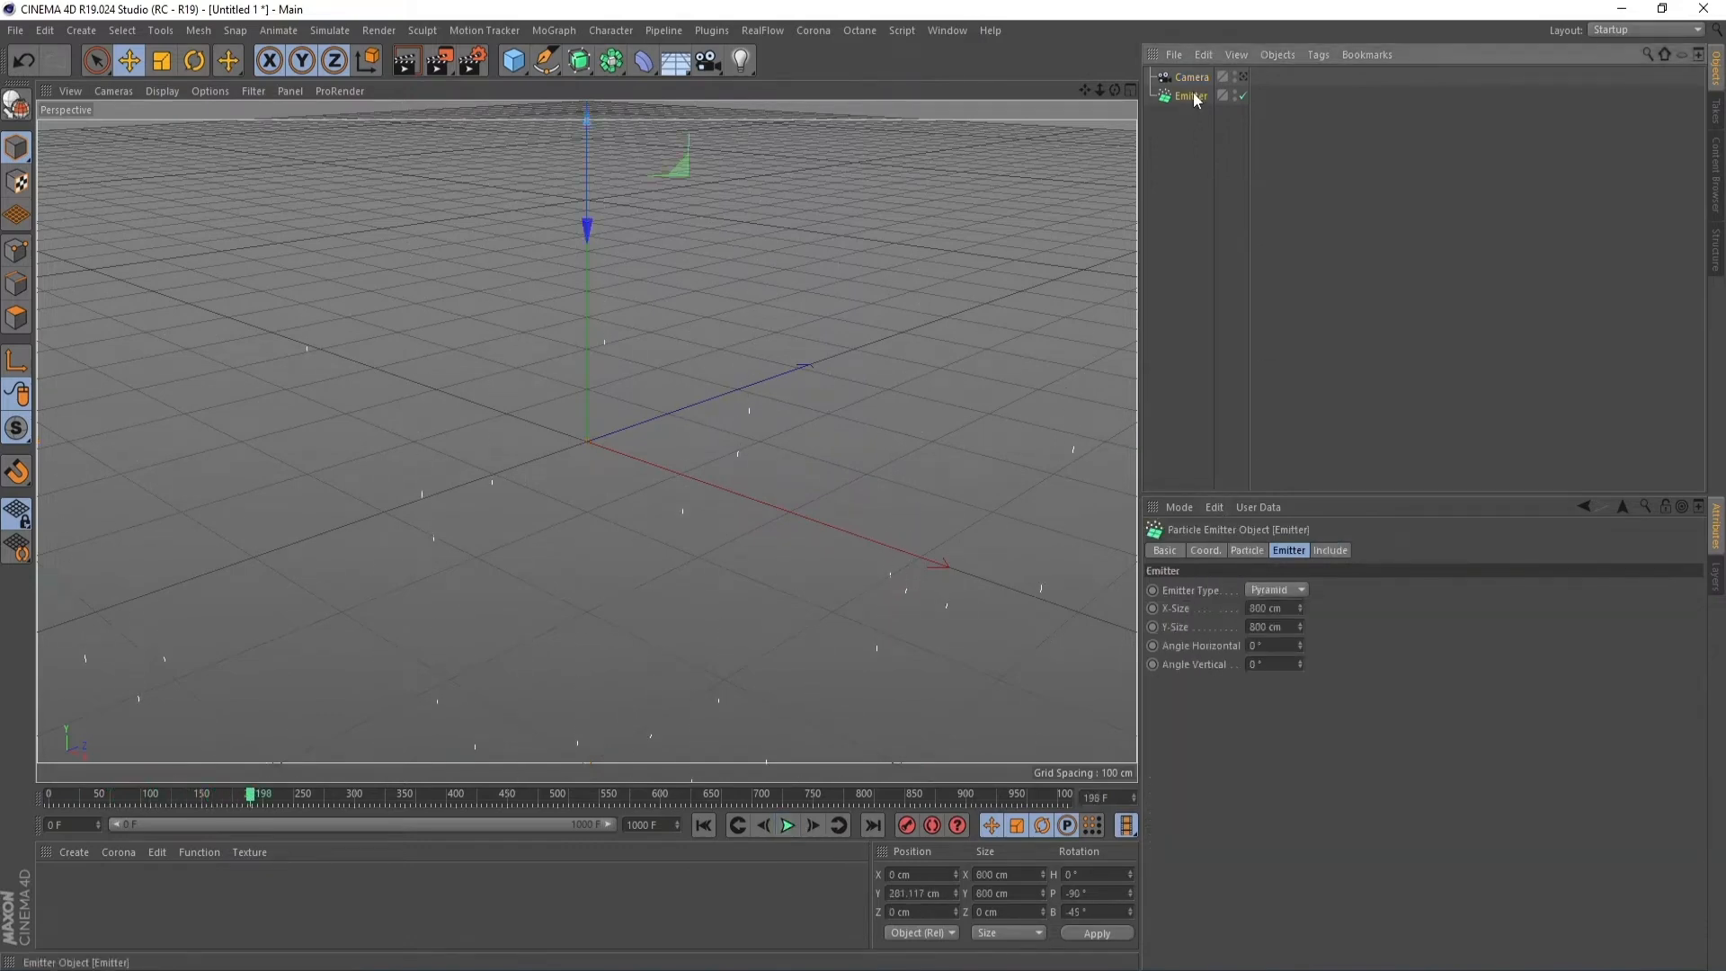
{"action": "left_click", "coordinate": [1246, 551]}
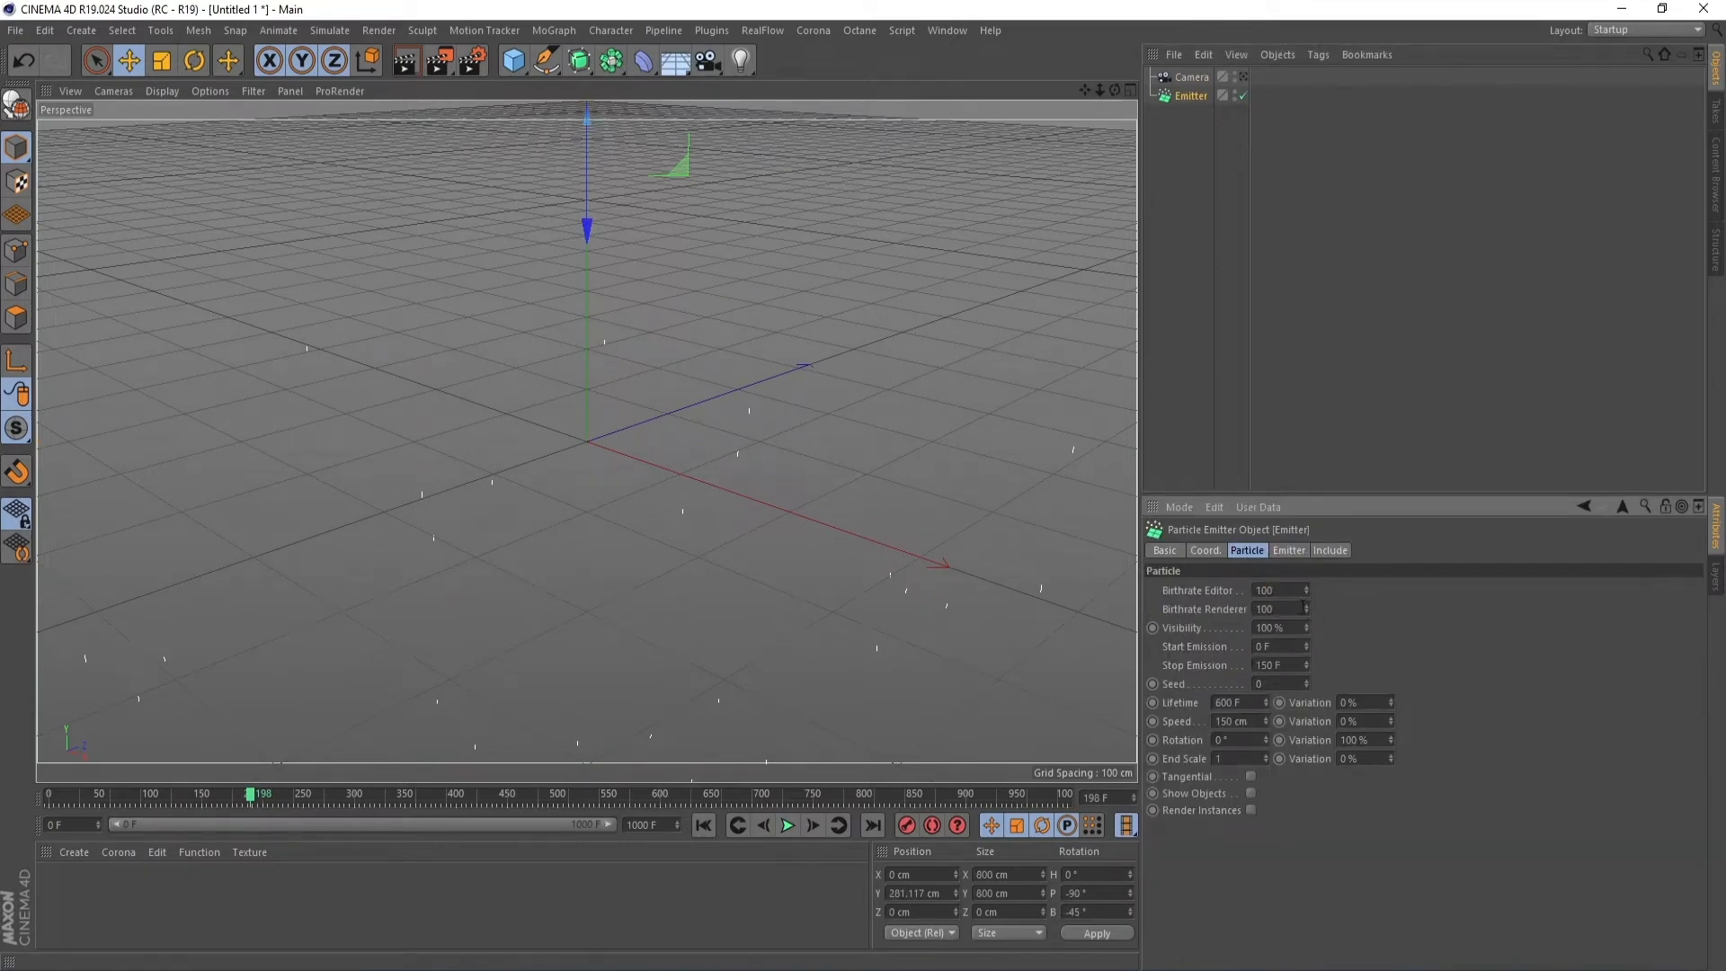
{"action": "left_click", "coordinate": [704, 825]}
{"action": "left_click", "coordinate": [788, 825]}
{"action": "left_click", "coordinate": [697, 829]}
{"action": "left_click", "coordinate": [789, 825]}
{"action": "left_click", "coordinate": [787, 826]}
Step: Slow the emitter's particle speed to 30 cm and play the animation from the start to check it
{"action": "left_click_drag", "start_coordinate": [1257, 722], "coordinate": [1165, 722]}
{"action": "type", "text": "20"}
{"action": "key", "text": "Return"}
{"action": "left_click", "coordinate": [704, 825]}
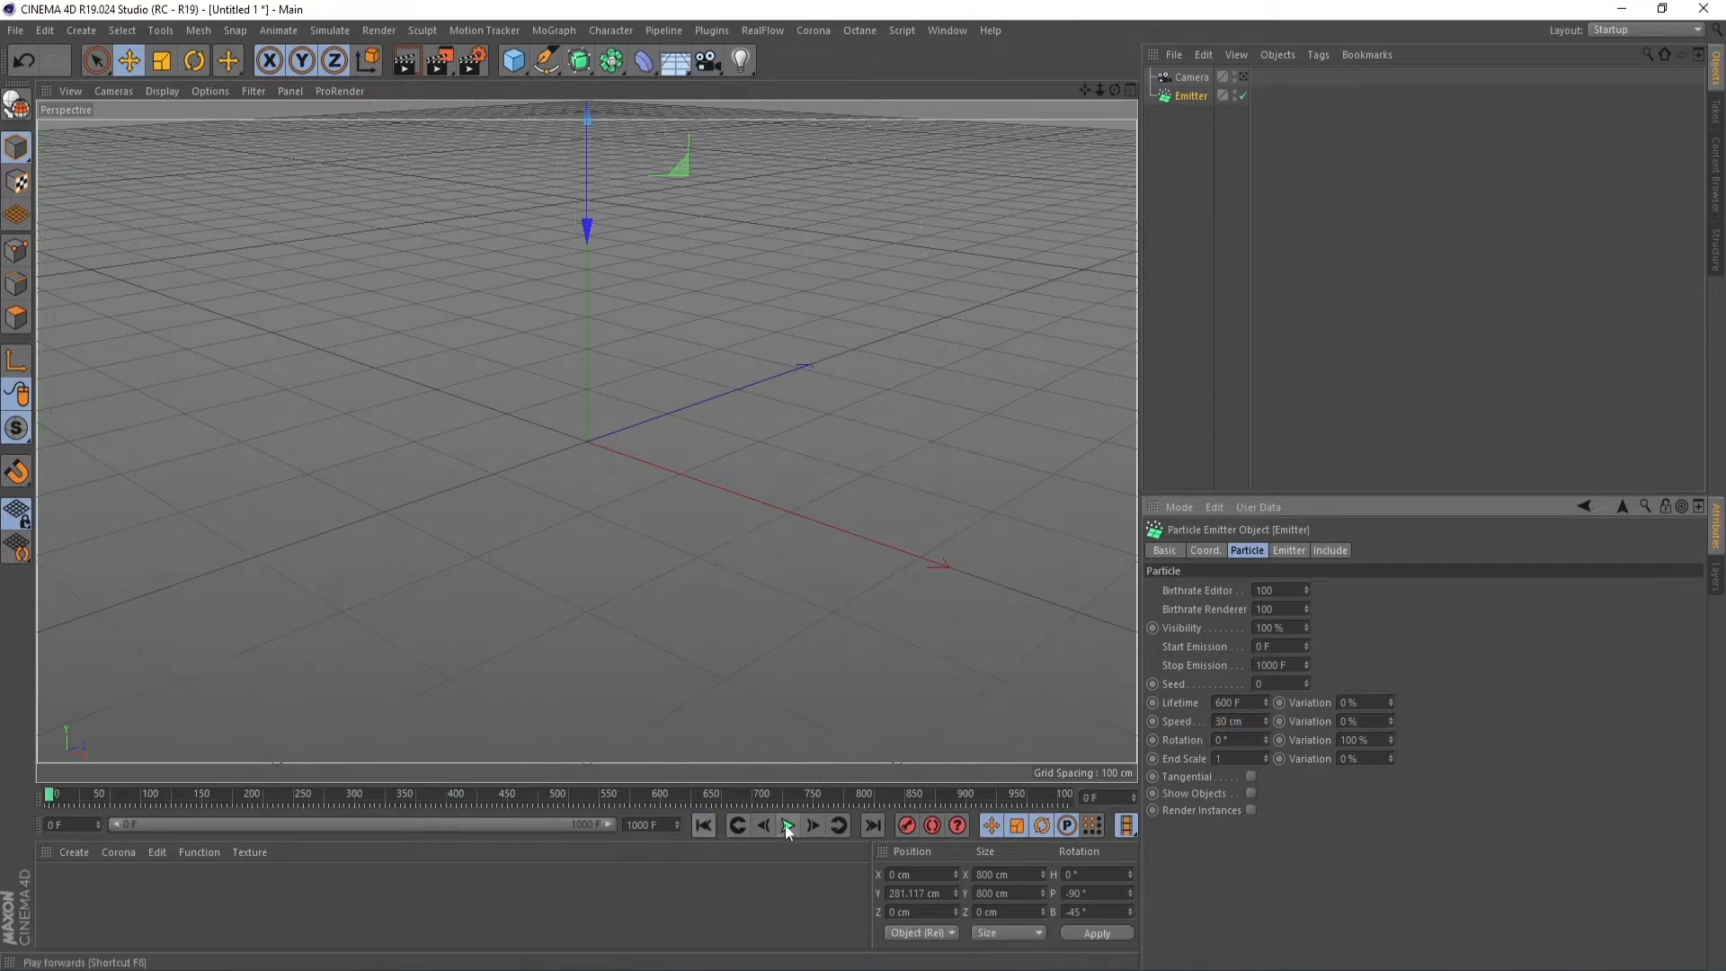
{"action": "left_click", "coordinate": [787, 826]}
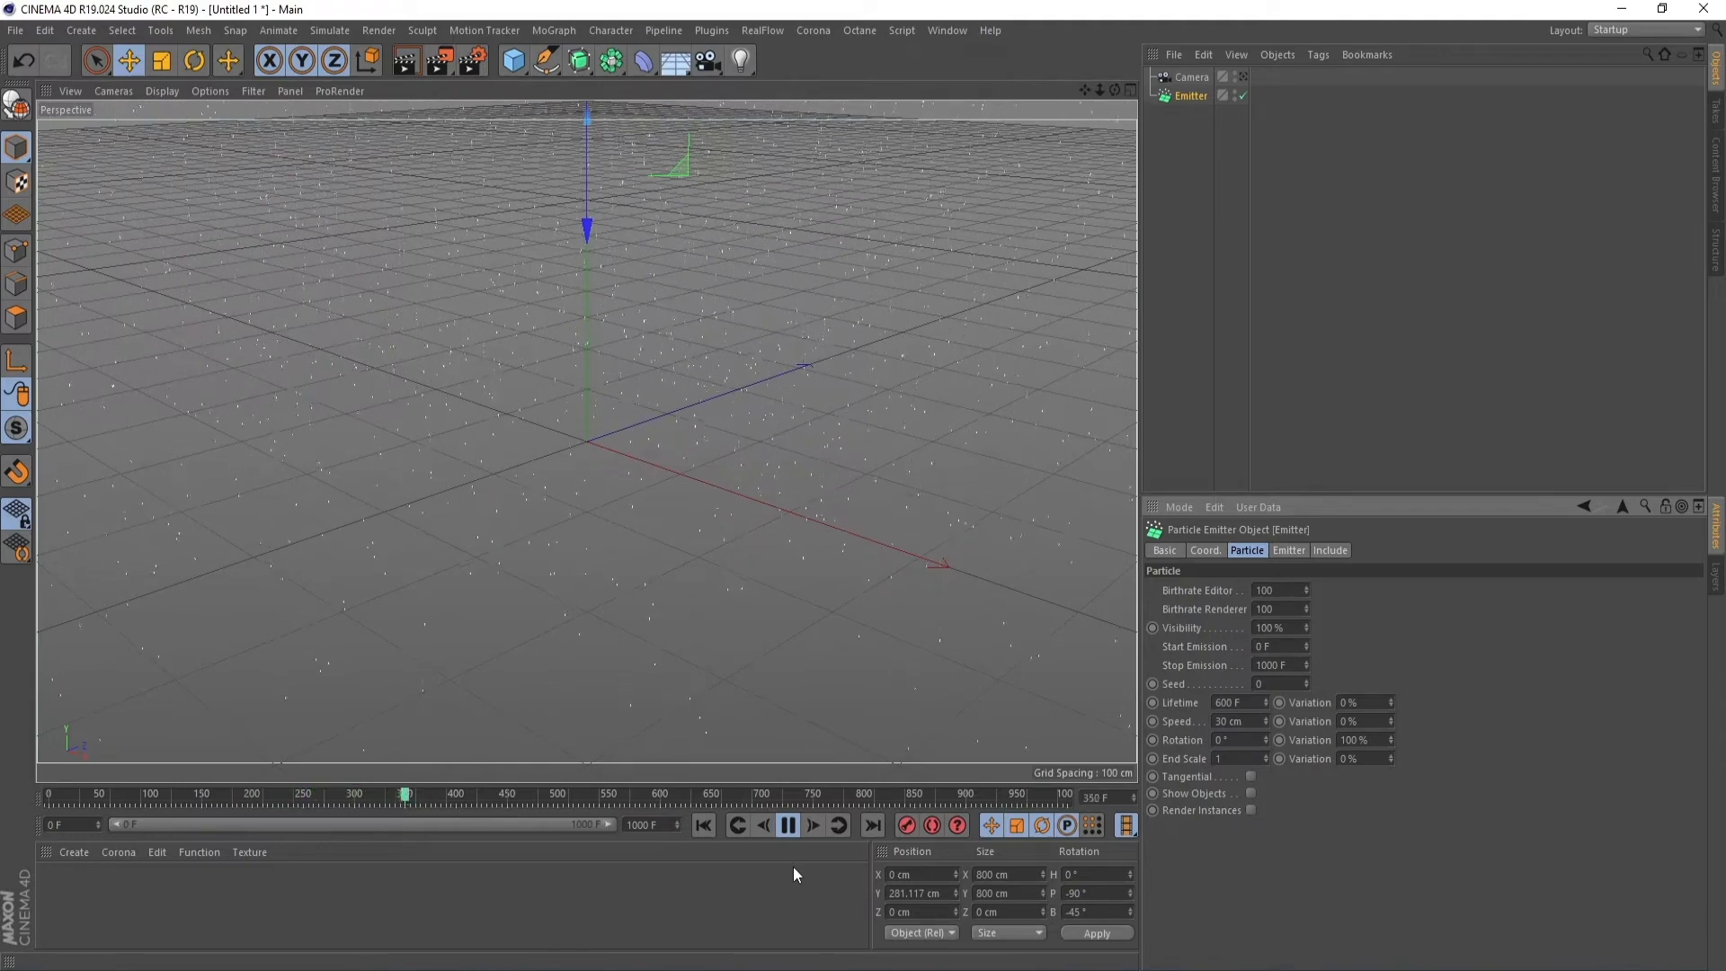
{"action": "left_click", "coordinate": [789, 826]}
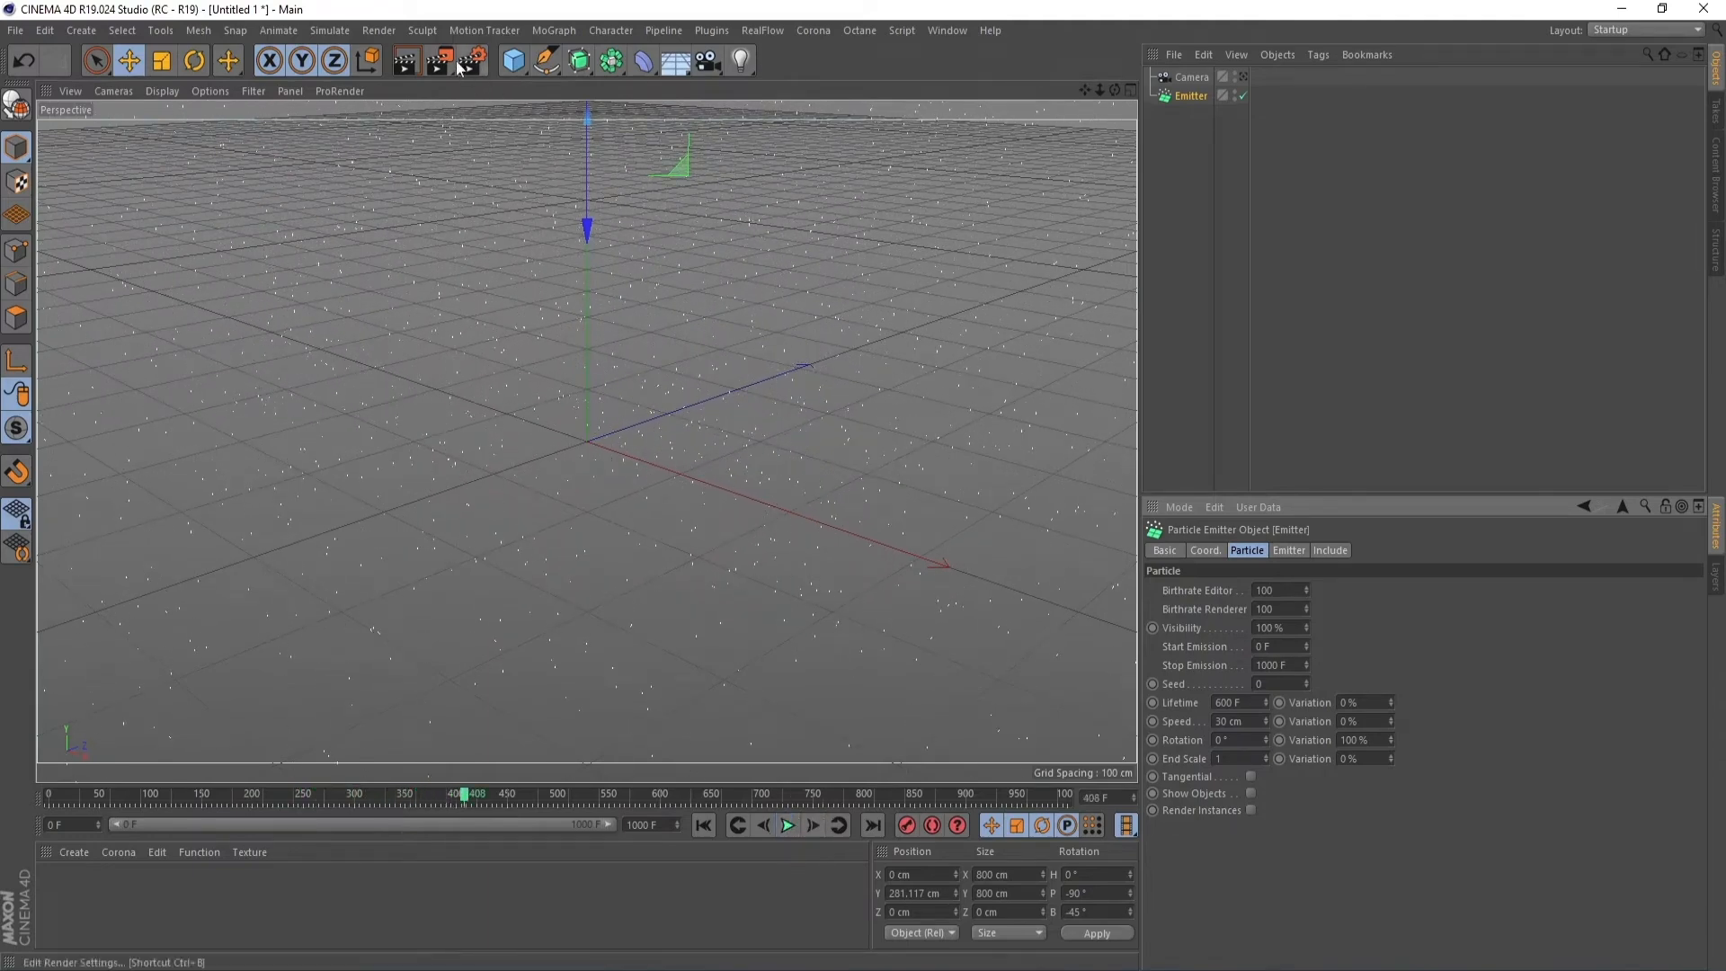
Step: Add a Turbulence particle modifier to the scene
{"action": "left_click", "coordinate": [379, 31]}
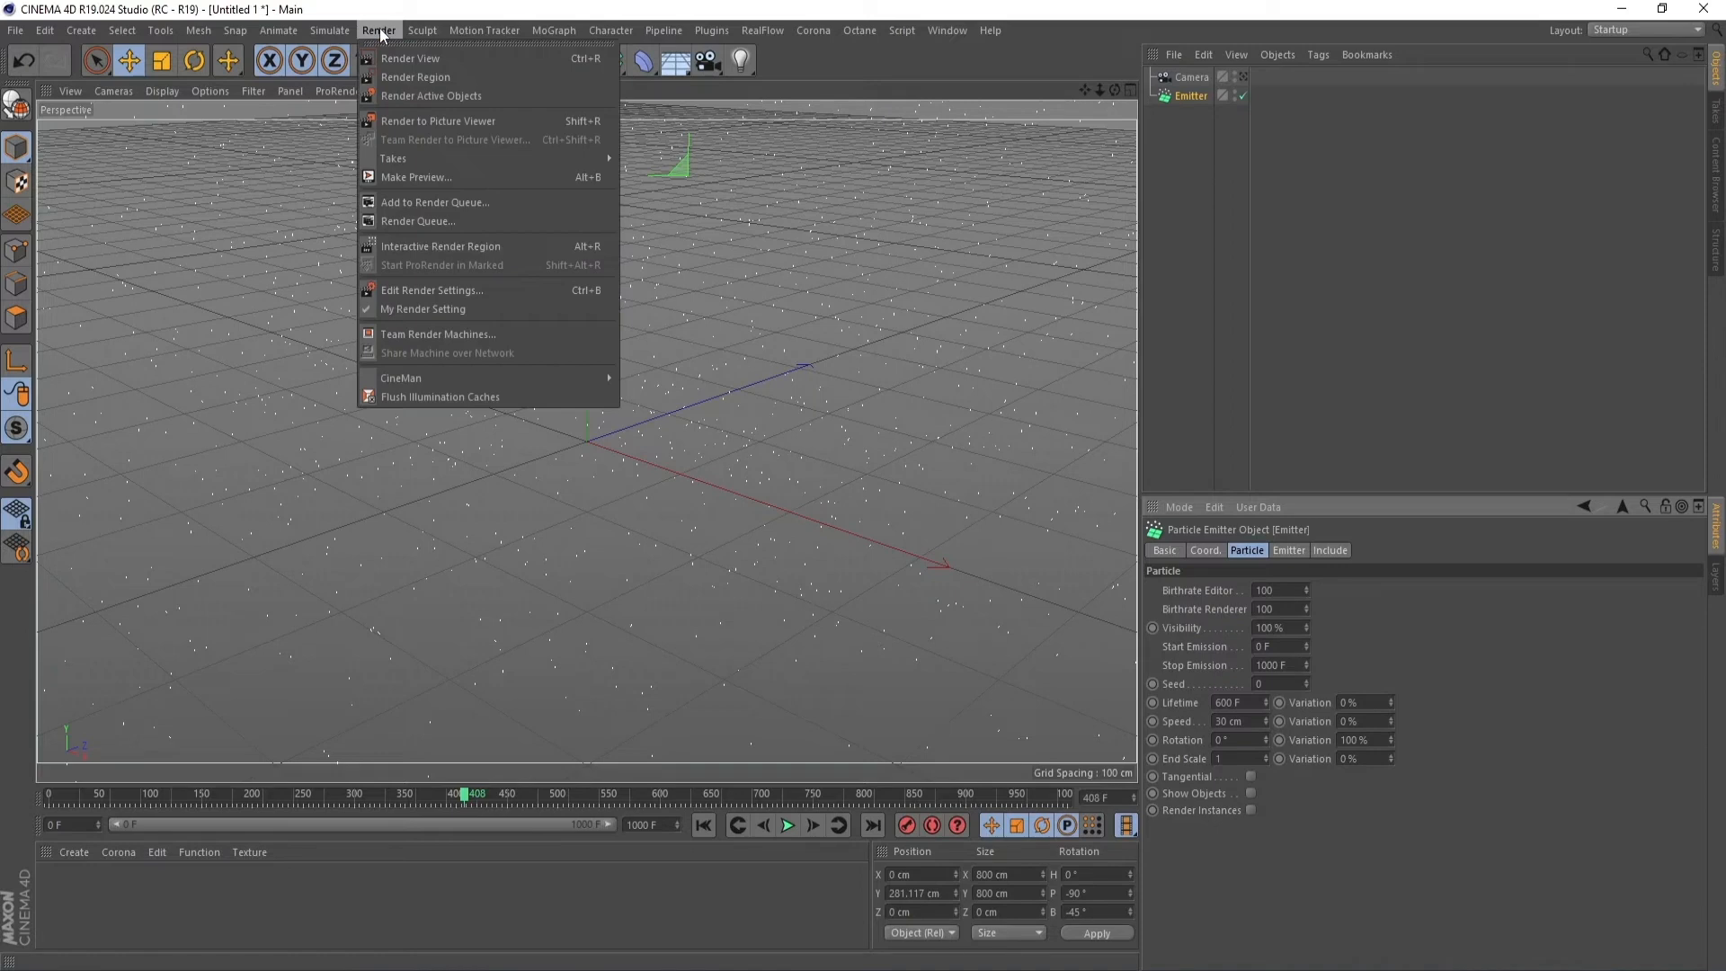
{"action": "mouse_move", "coordinate": [329, 30]}
{"action": "mouse_move", "coordinate": [358, 104]}
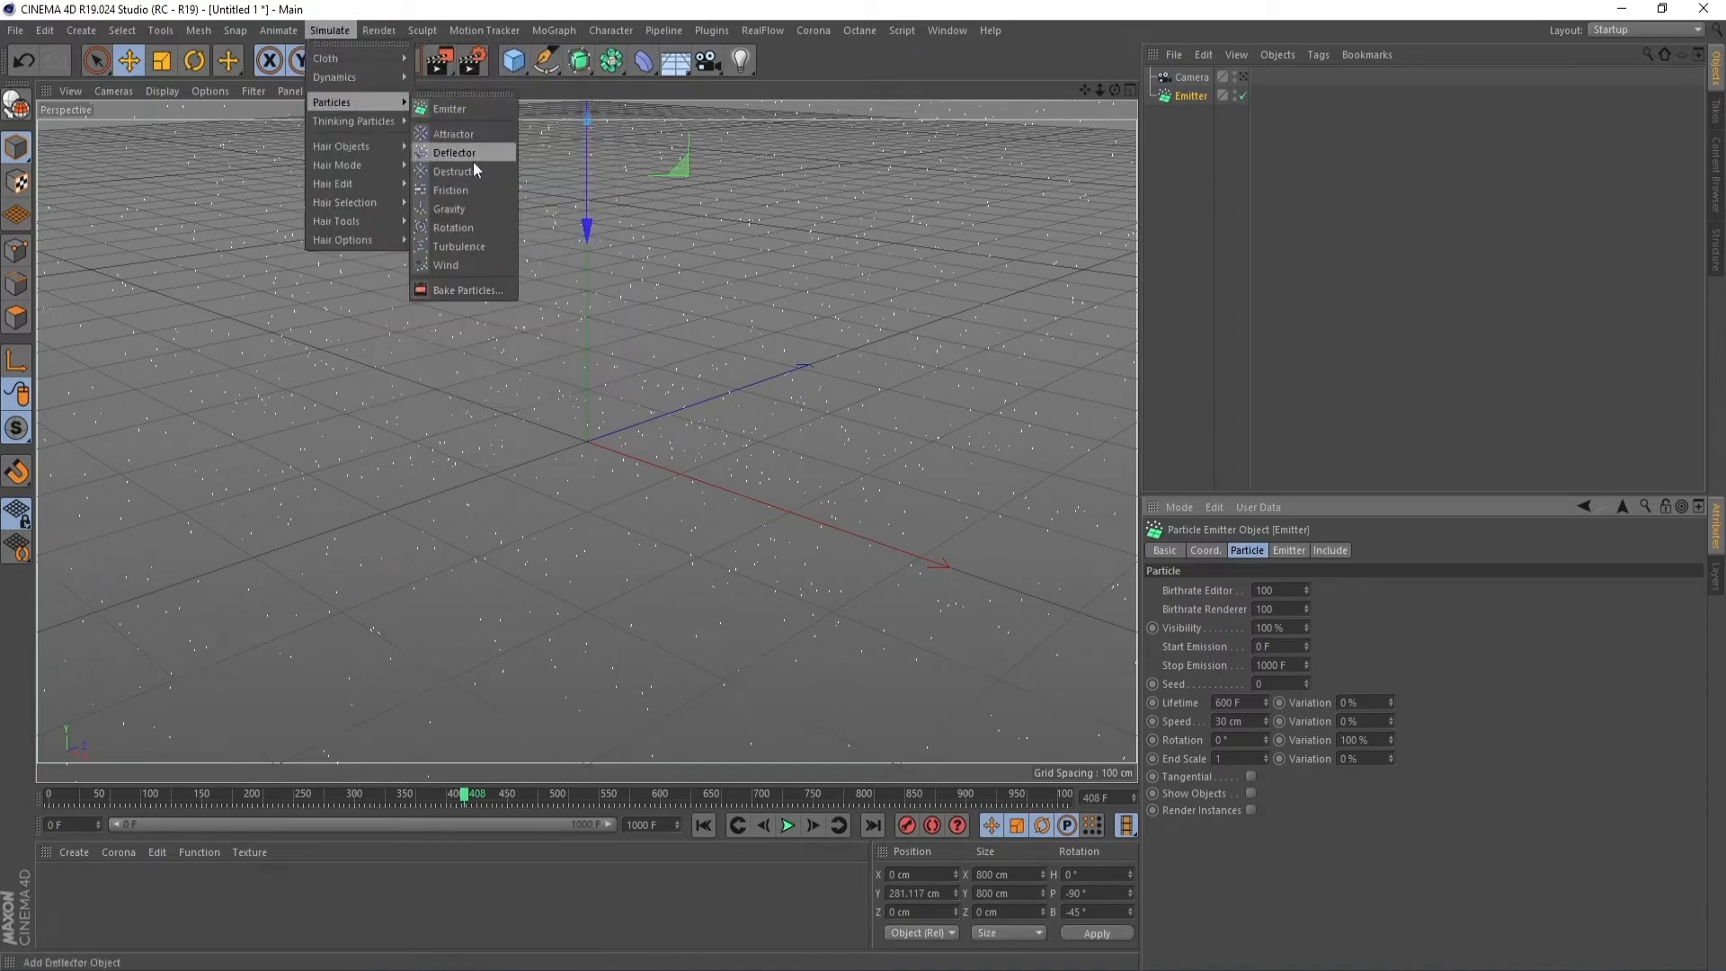
{"action": "left_click", "coordinate": [484, 242]}
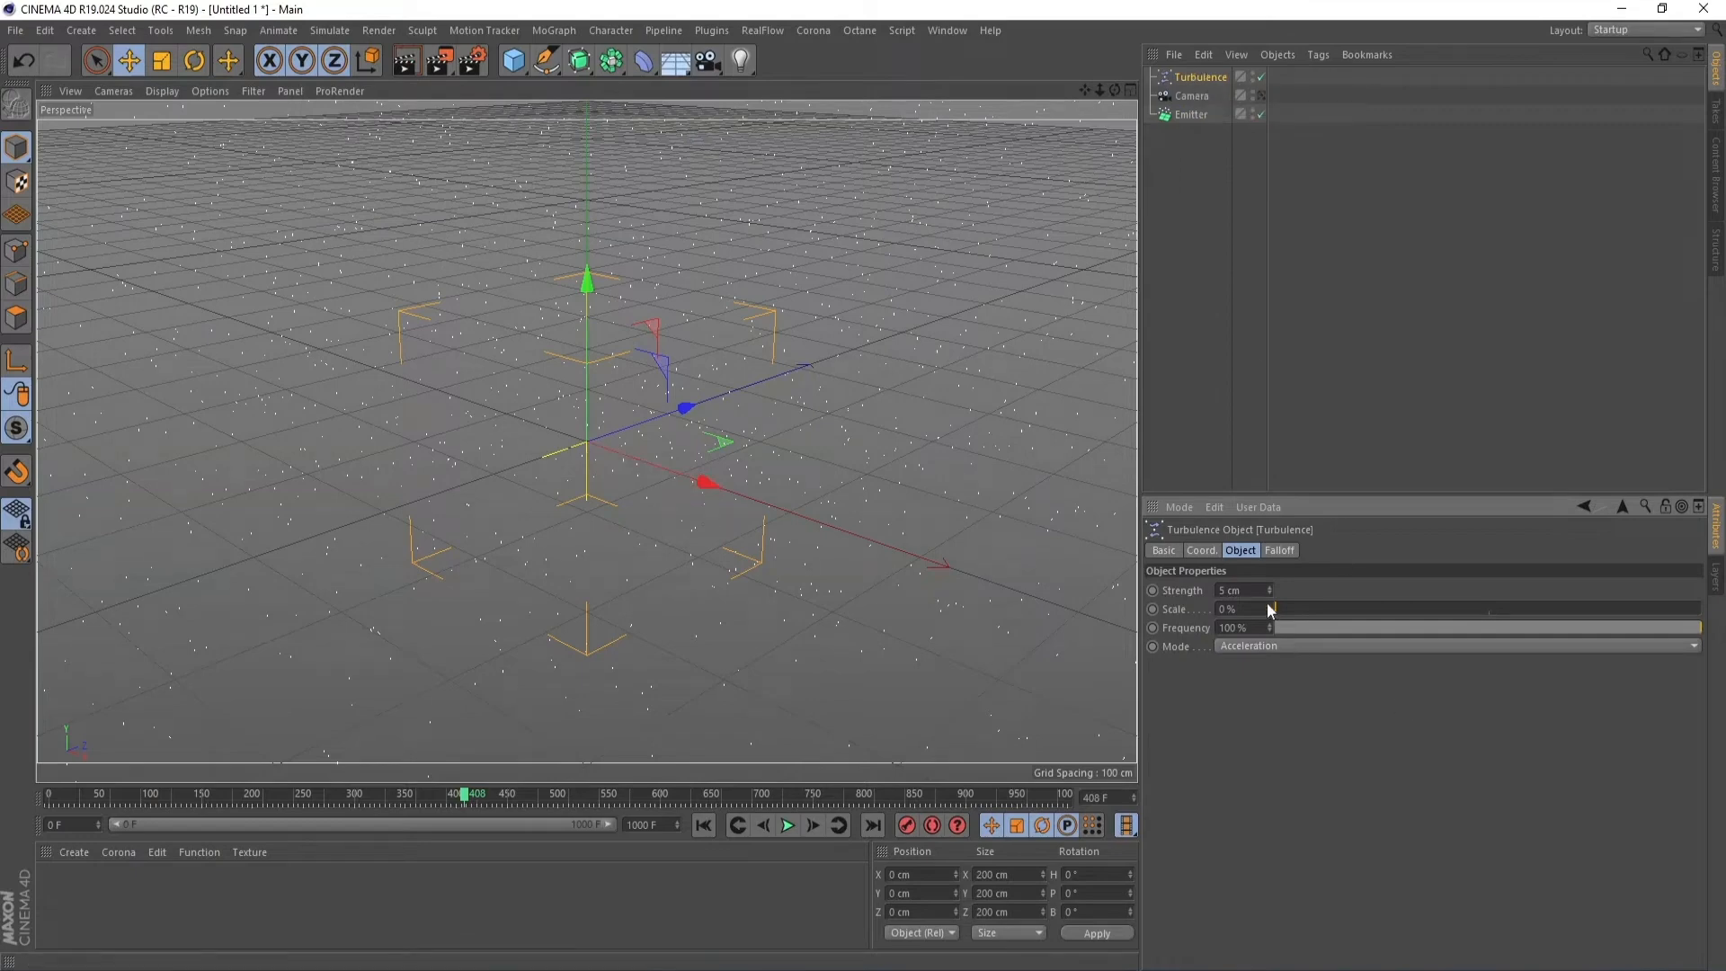
Step: Set the turbulence strength to 1 cm, scale to about 66% and frequency to about 53%, and preview the particles
{"action": "type", "text": "1"}
{"action": "key", "text": "Return"}
{"action": "left_click_drag", "start_coordinate": [1487, 633], "coordinate": [1475, 634]}
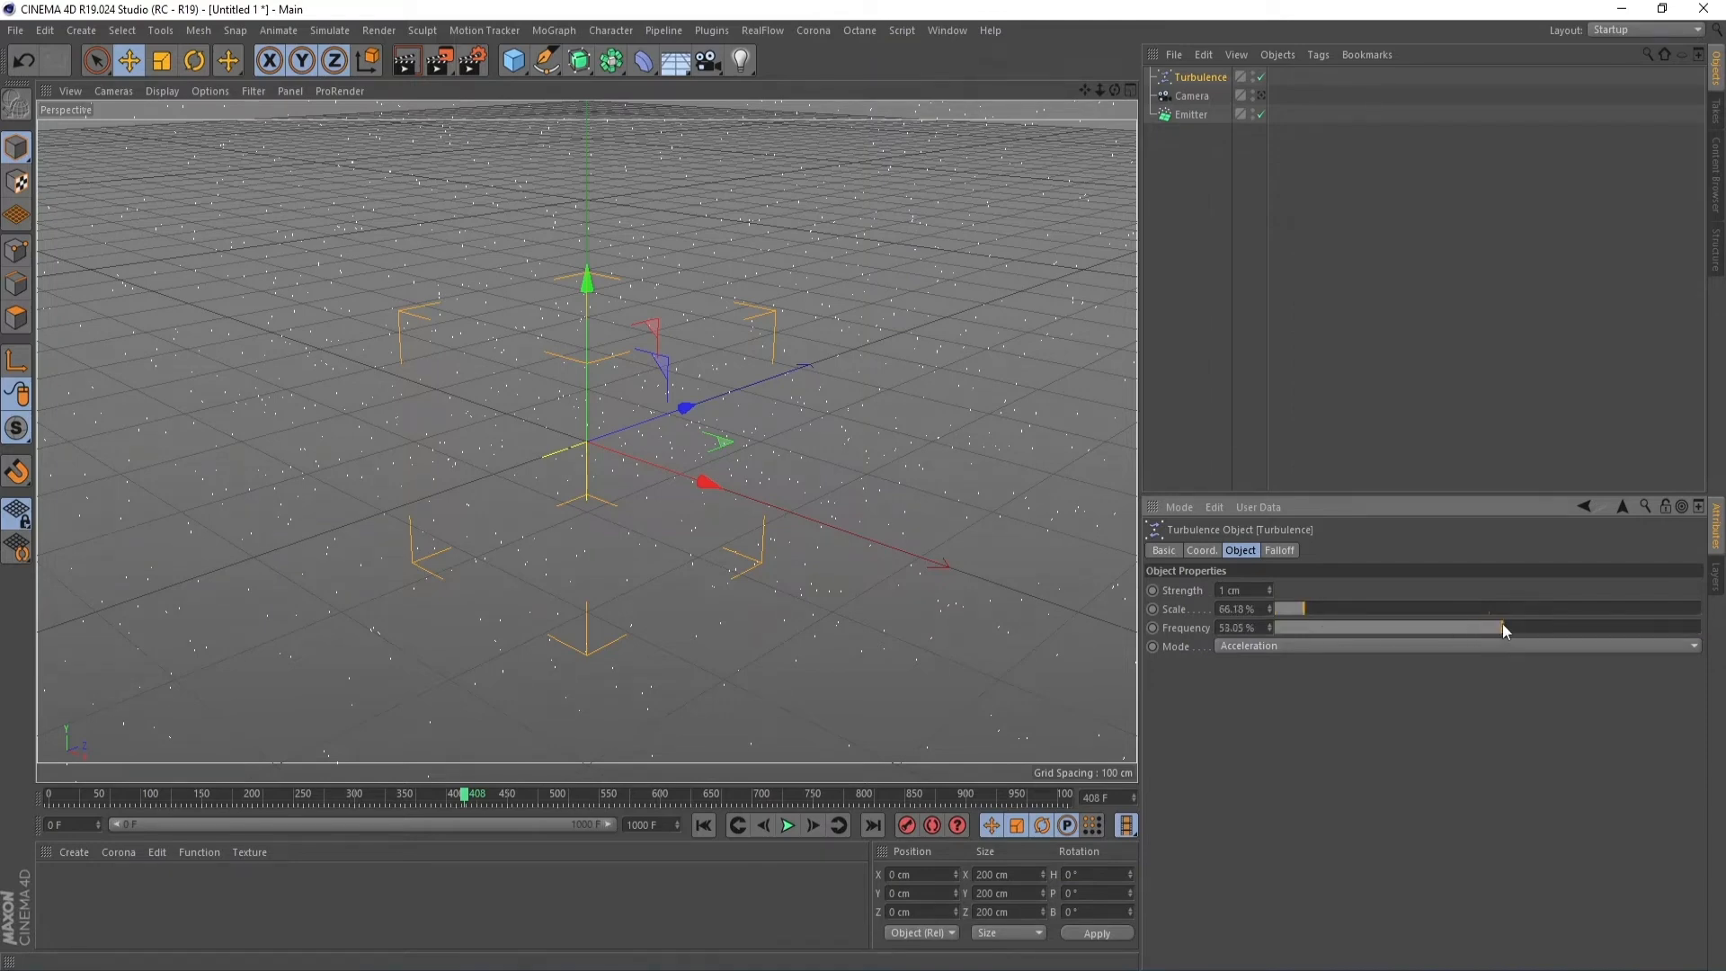
{"action": "left_click", "coordinate": [703, 825]}
{"action": "left_click", "coordinate": [788, 825]}
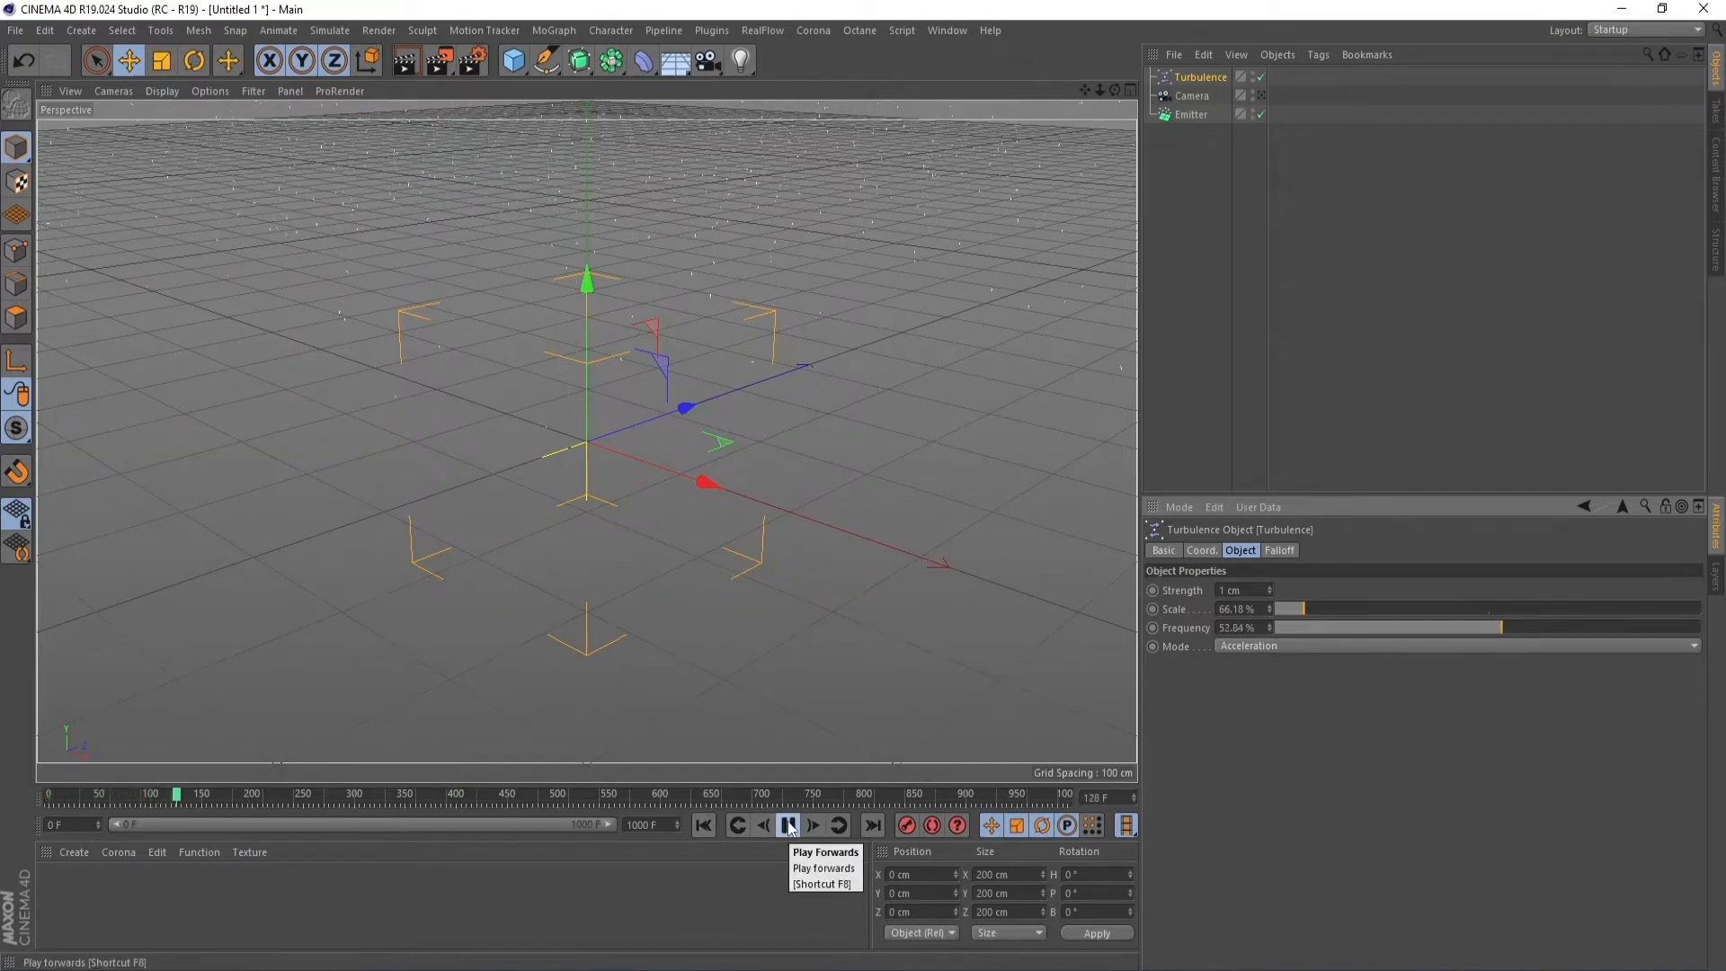
{"action": "left_click", "coordinate": [788, 825]}
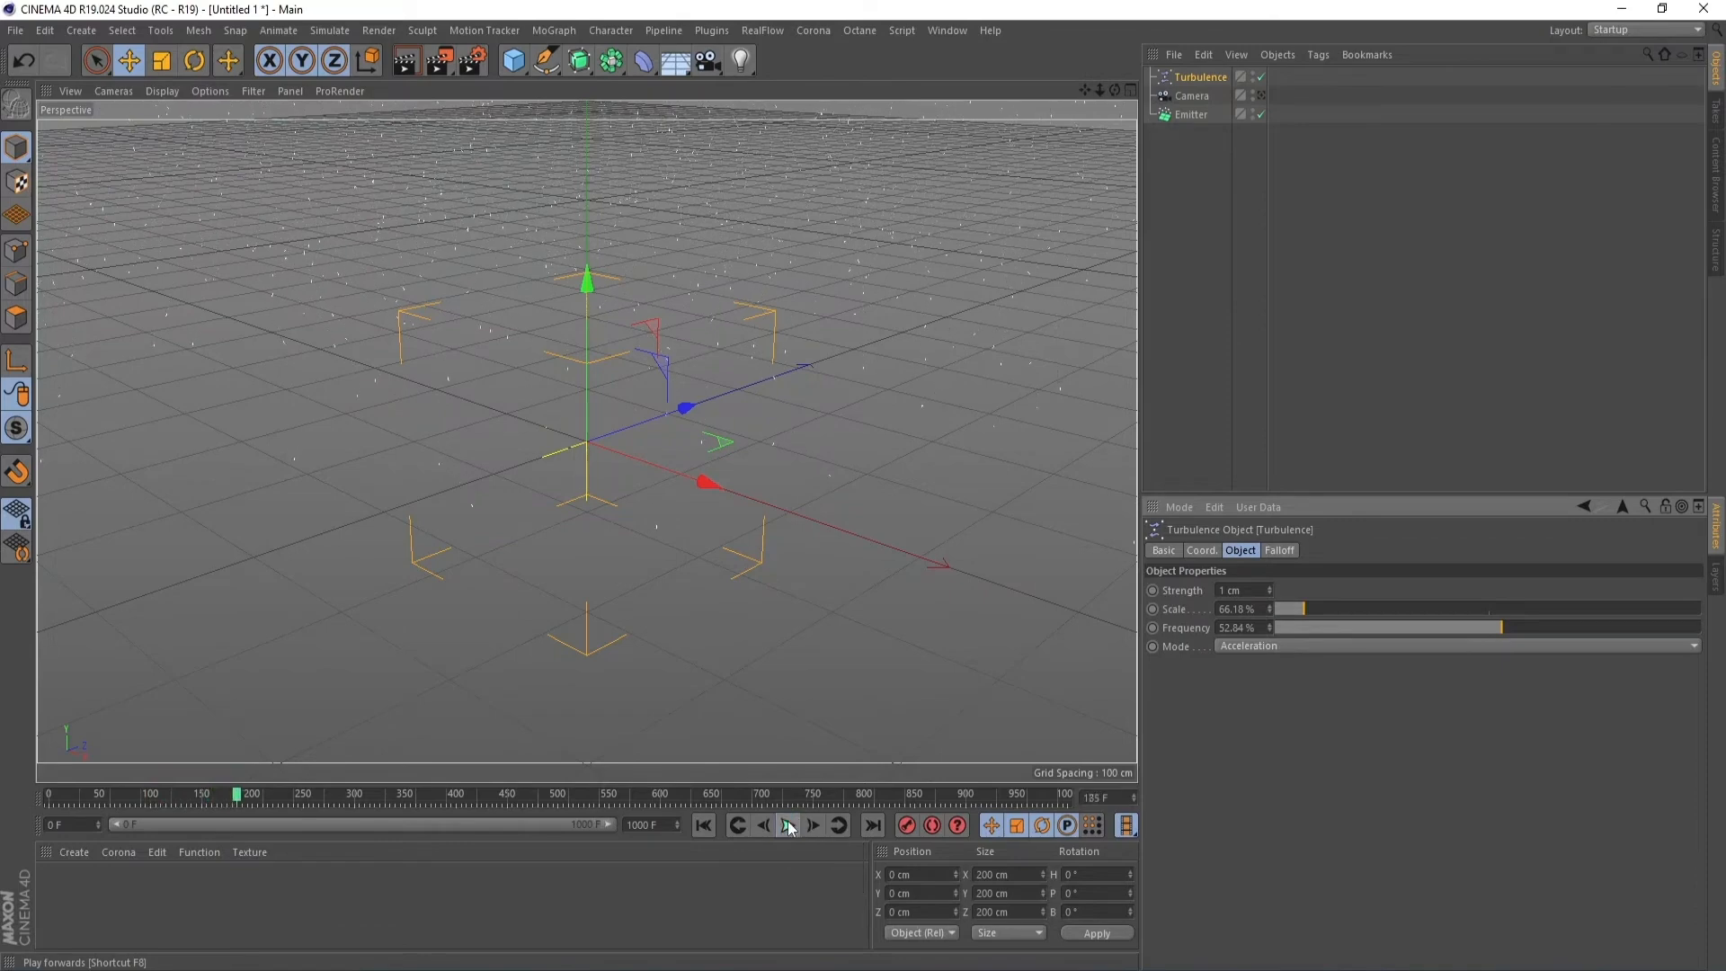
Step: Move the Turbulence object along the X axis to about -398 cm and replay the animation
{"action": "left_click_drag", "start_coordinate": [707, 483], "coordinate": [396, 365]}
{"action": "left_click", "coordinate": [707, 828]}
{"action": "left_click", "coordinate": [794, 831]}
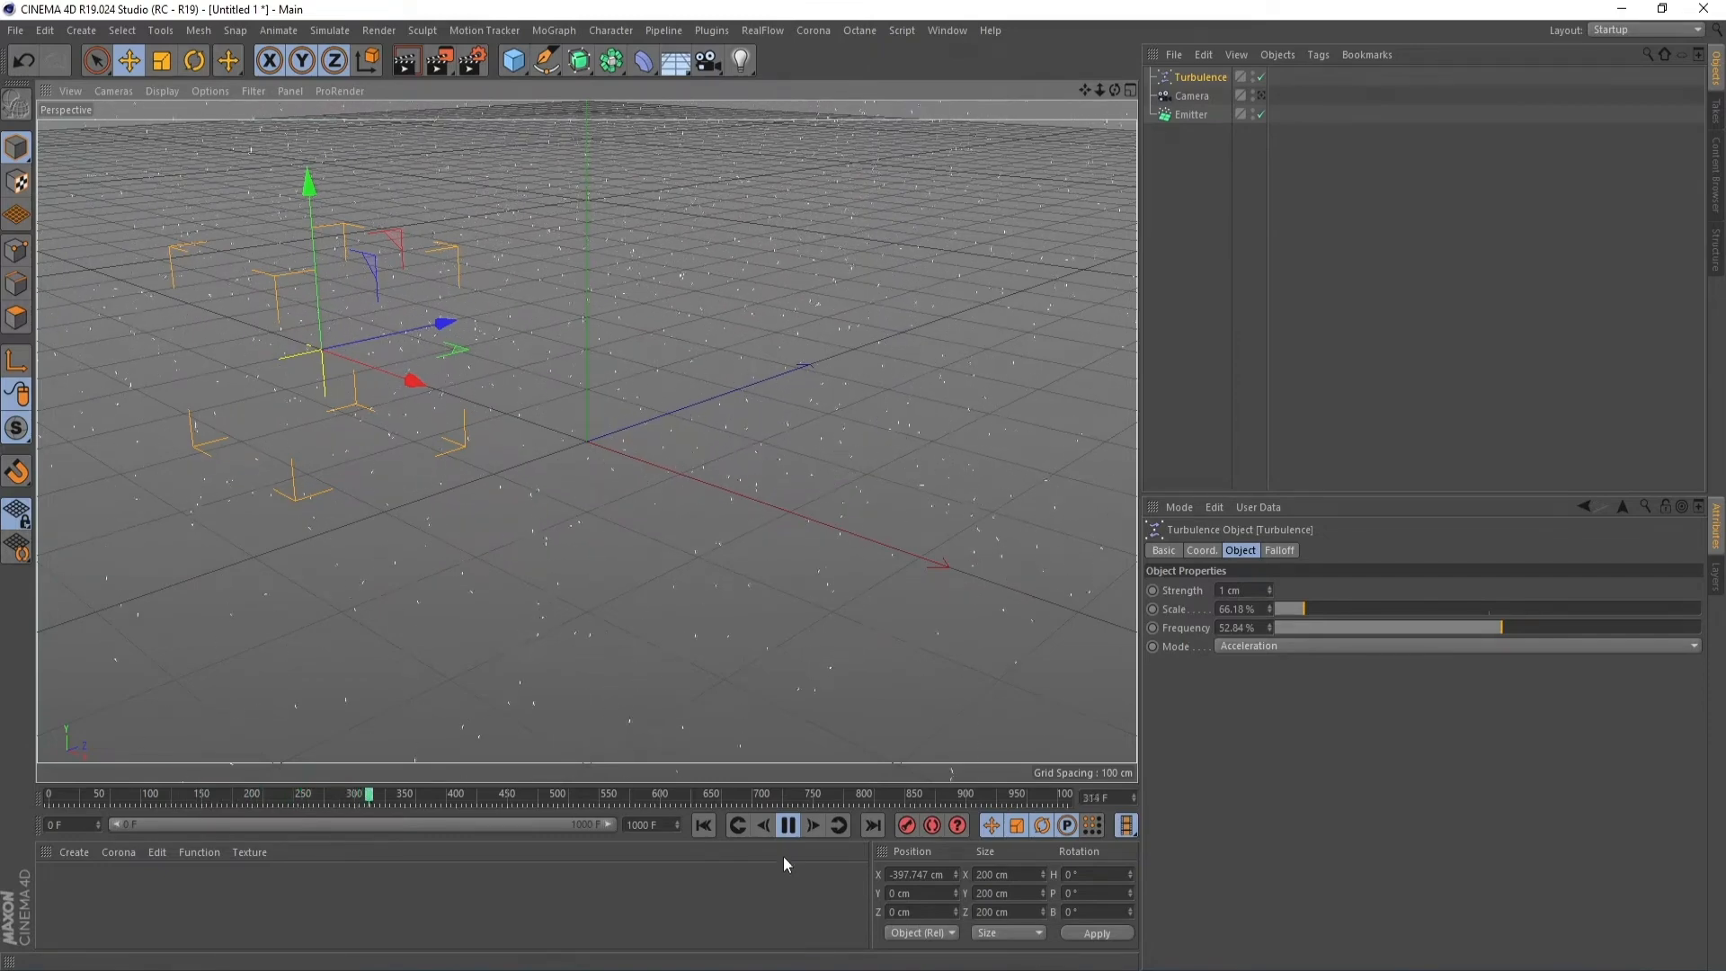
{"action": "left_click", "coordinate": [789, 825]}
Step: Lower the turbulence frequency to about 42.5% and replay the animation from the first frame
{"action": "left_click_drag", "start_coordinate": [1475, 621], "coordinate": [1457, 627]}
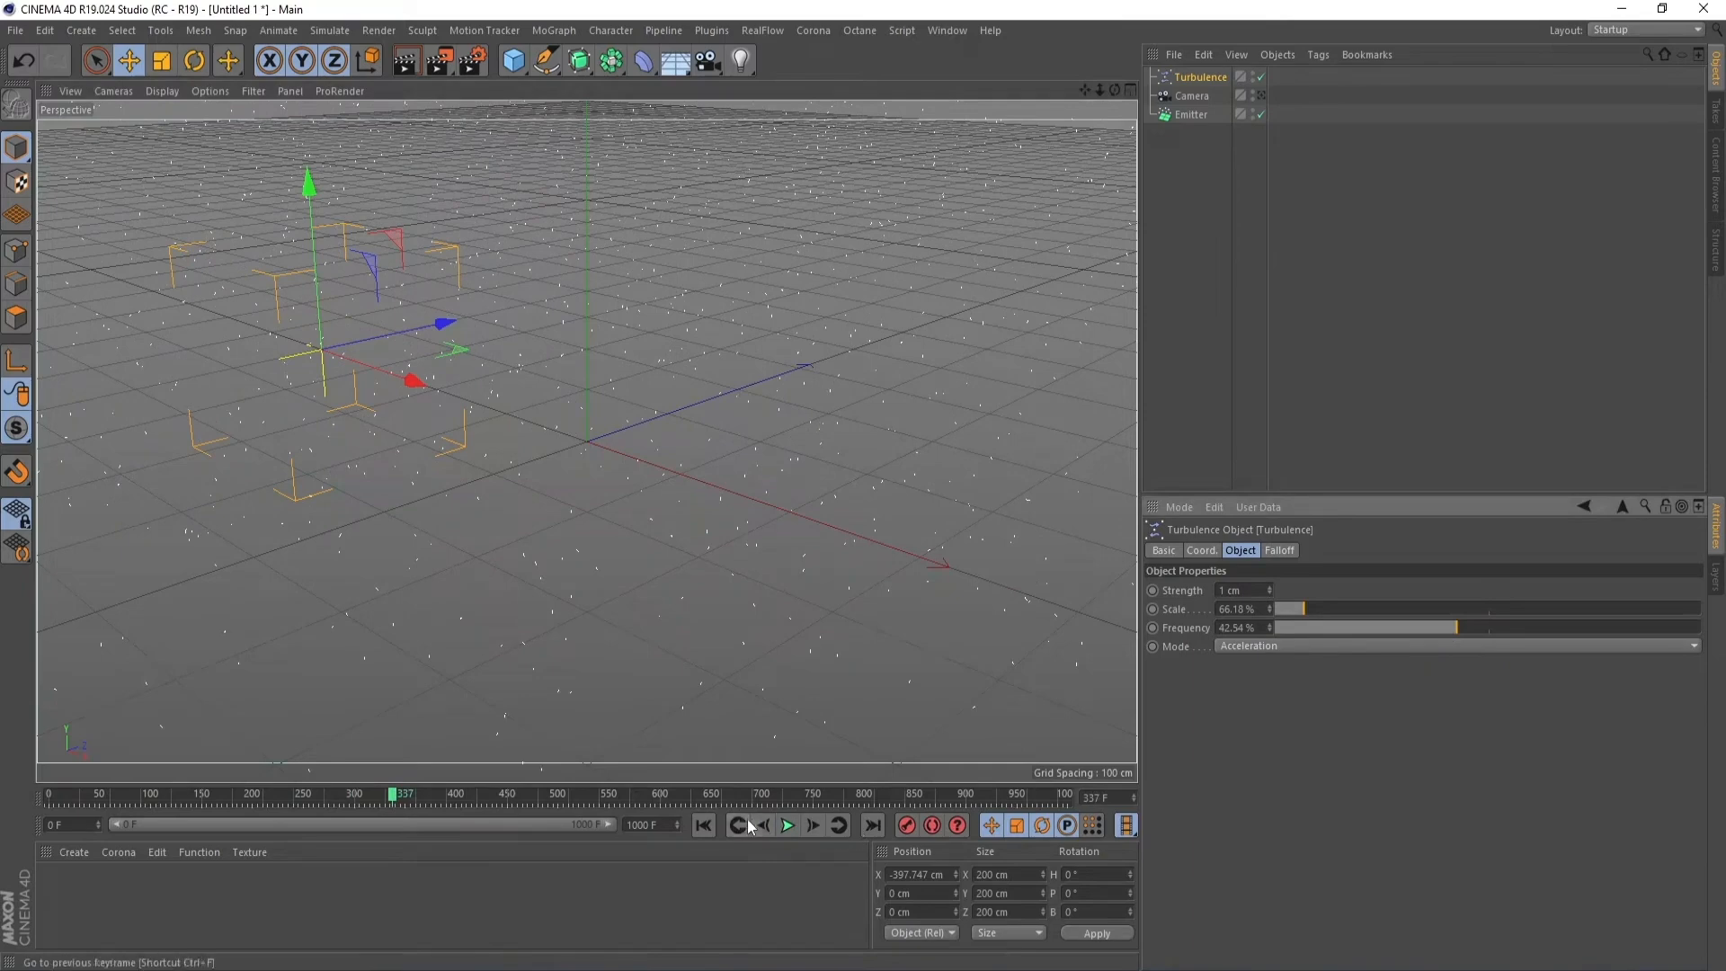
{"action": "left_click", "coordinate": [703, 824]}
{"action": "left_click", "coordinate": [788, 824]}
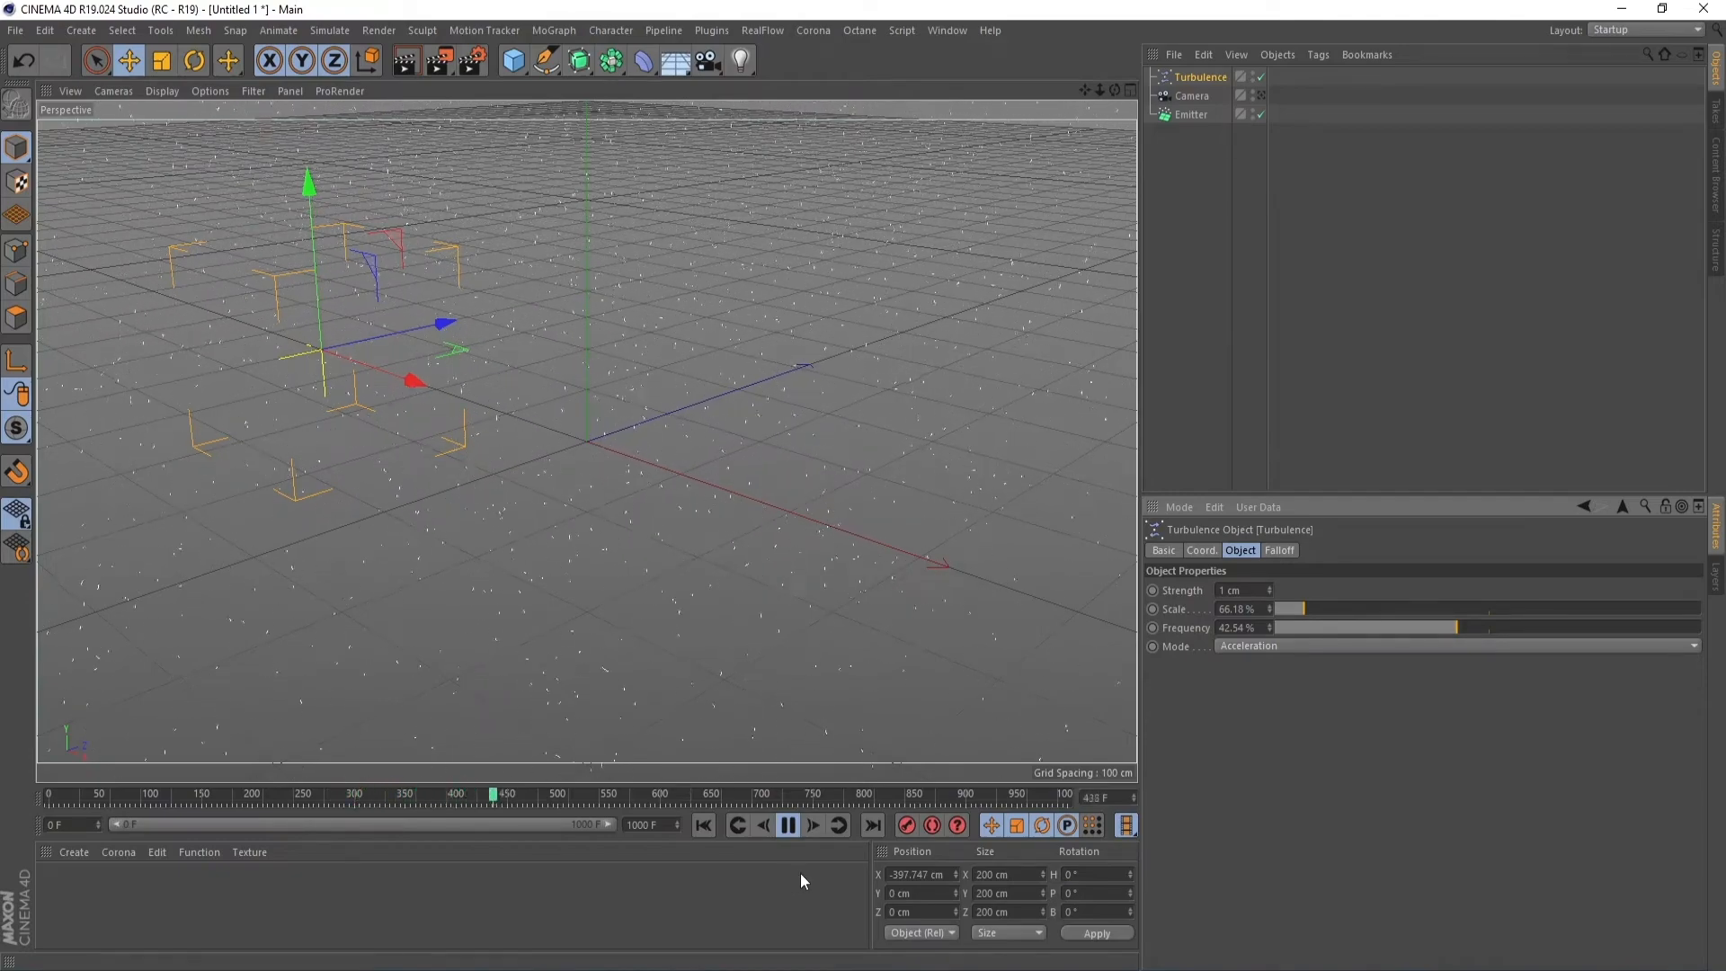
{"action": "left_click", "coordinate": [788, 825]}
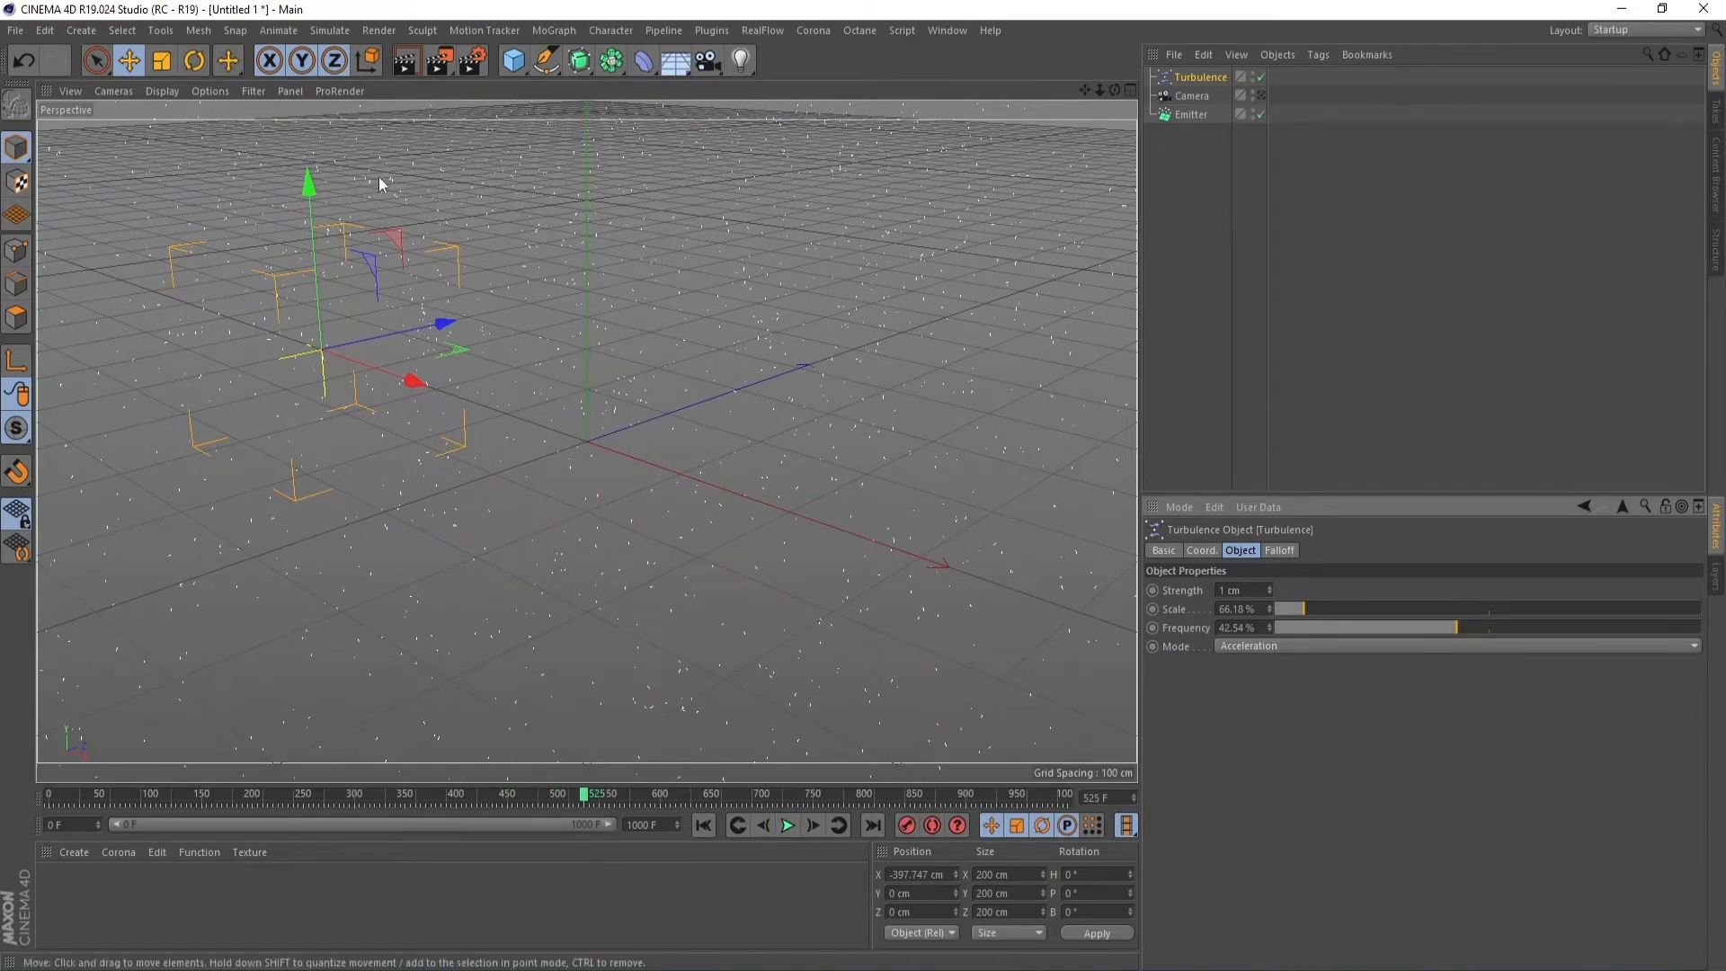
Step: Add a Gravity particle modifier to the scene and preview the particles from the first frame
{"action": "left_click", "coordinate": [330, 30]}
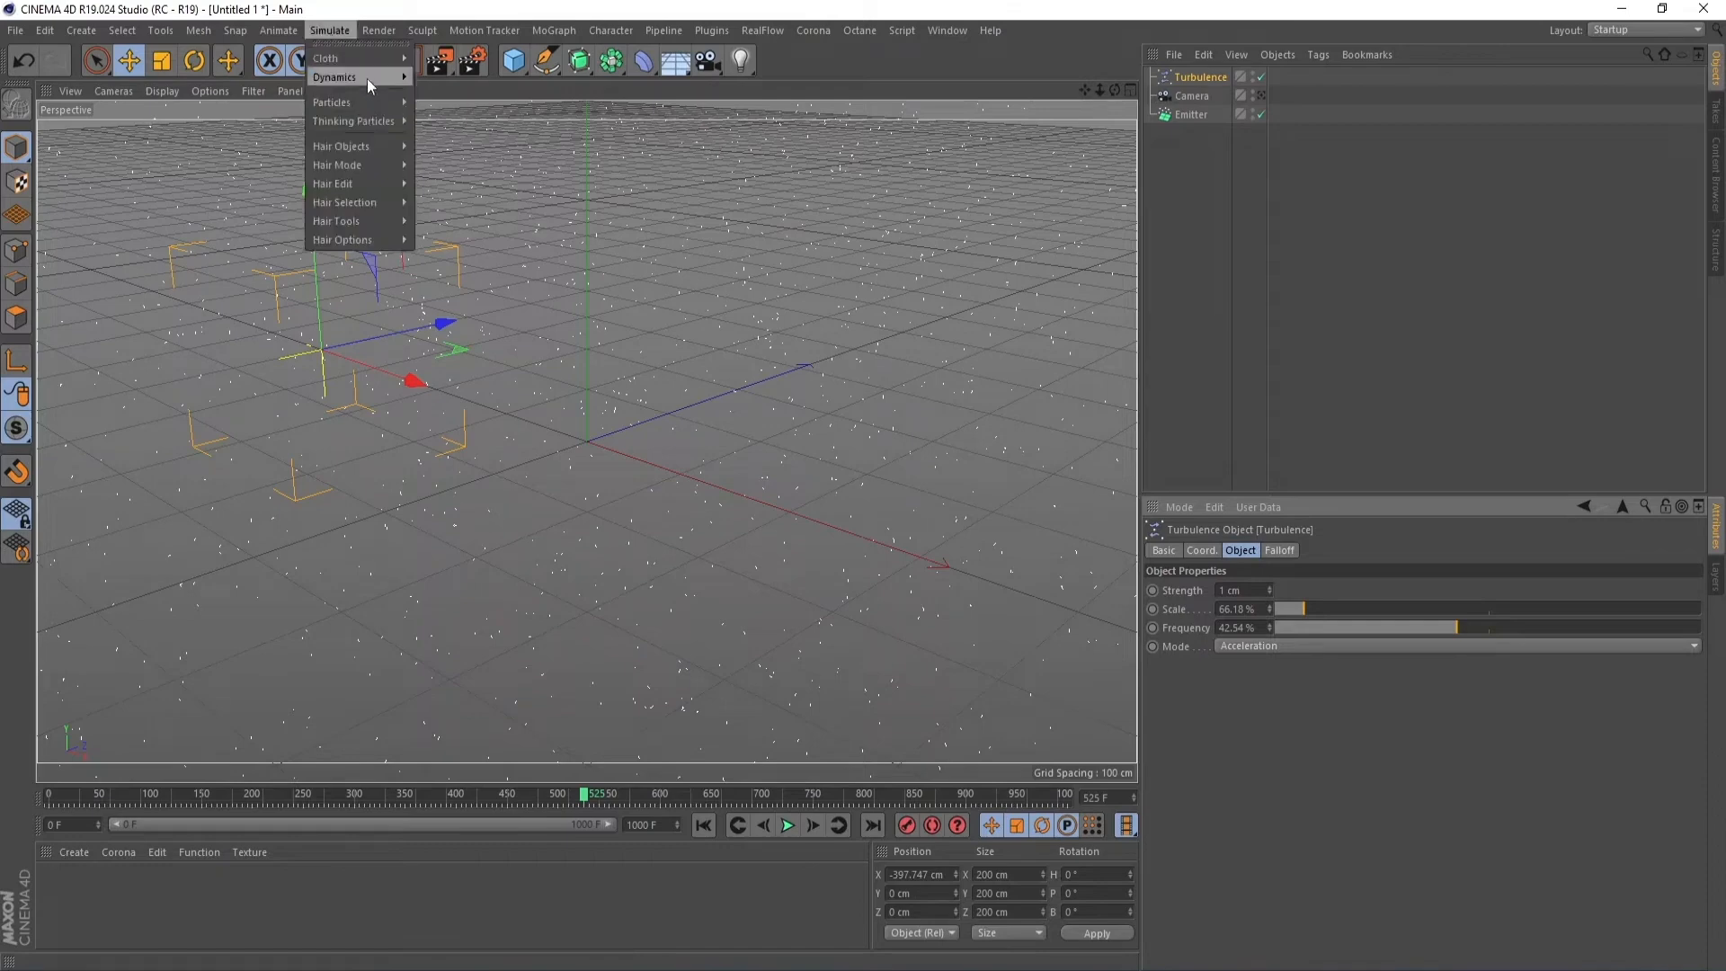
{"action": "mouse_move", "coordinate": [373, 103]}
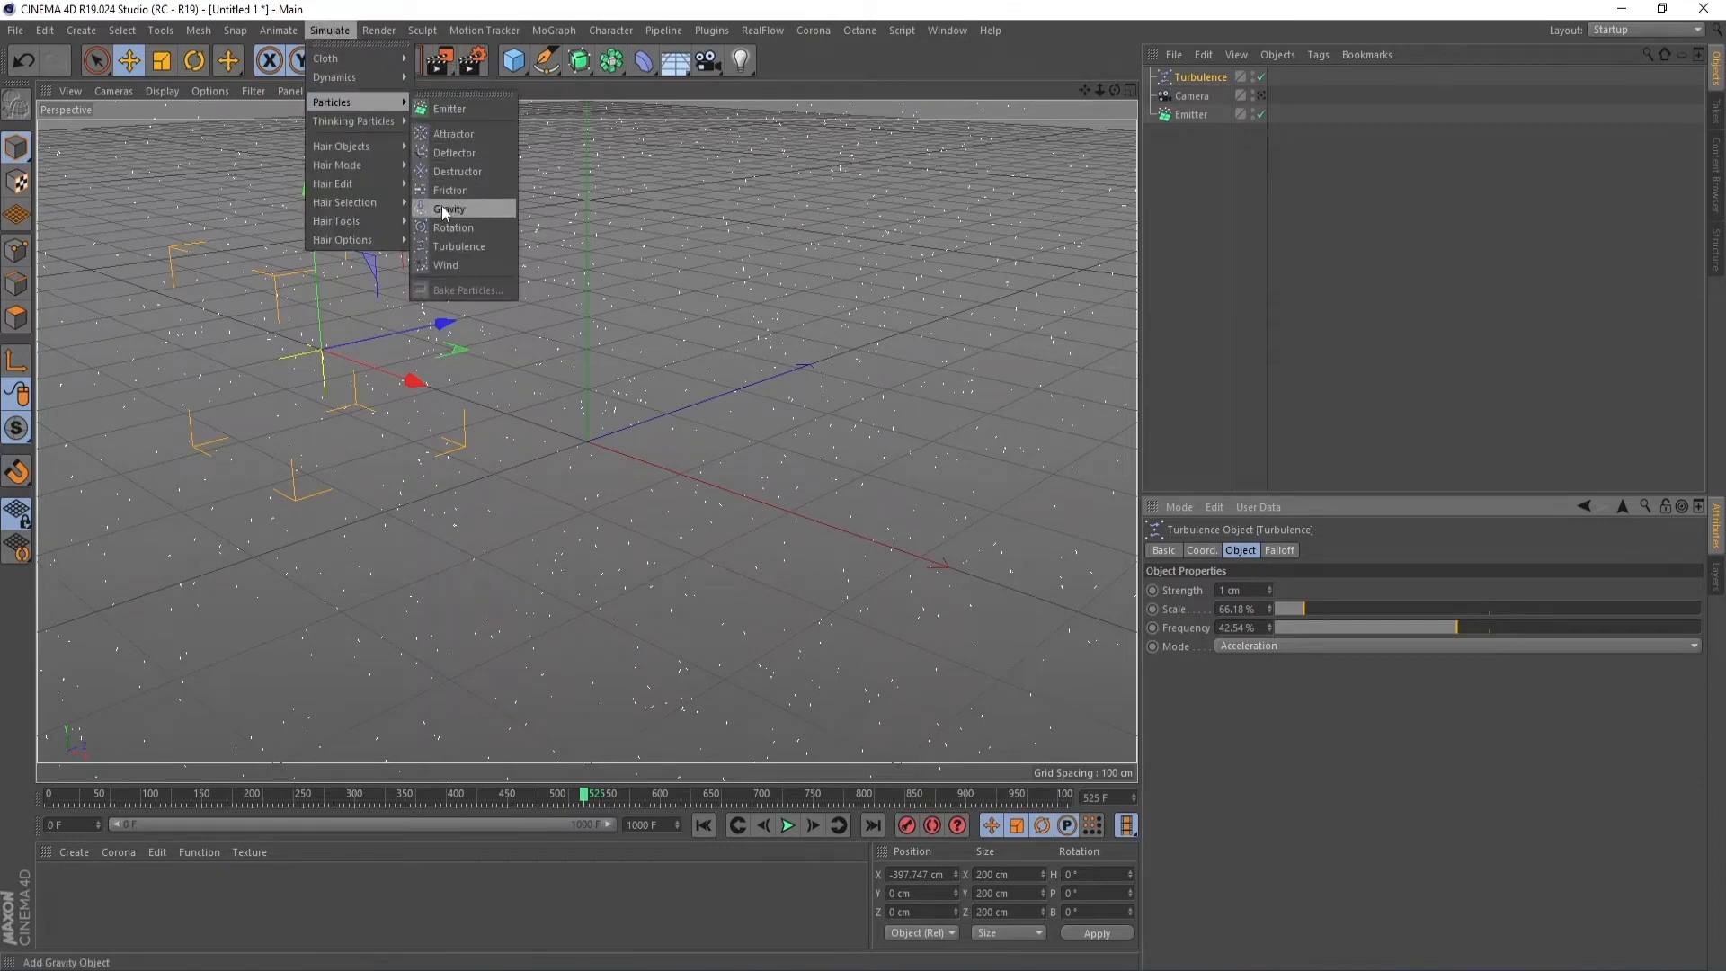
{"action": "left_click", "coordinate": [468, 210]}
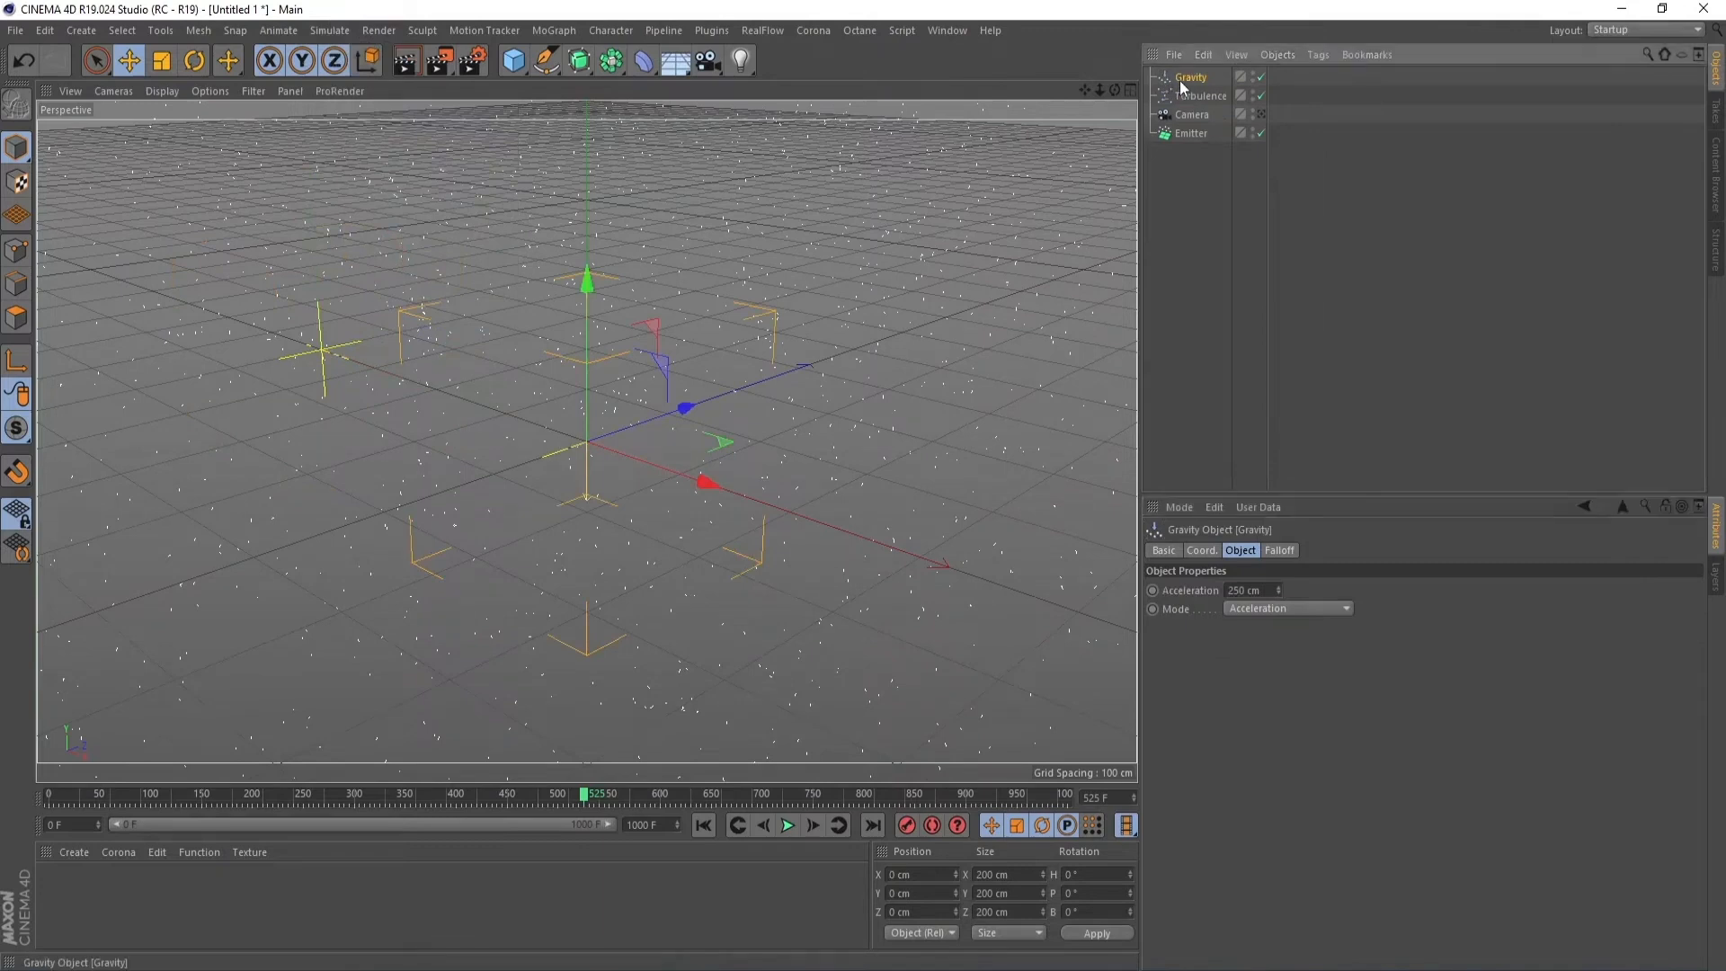
{"action": "left_click", "coordinate": [704, 825]}
{"action": "left_click", "coordinate": [788, 825]}
{"action": "left_click", "coordinate": [789, 826]}
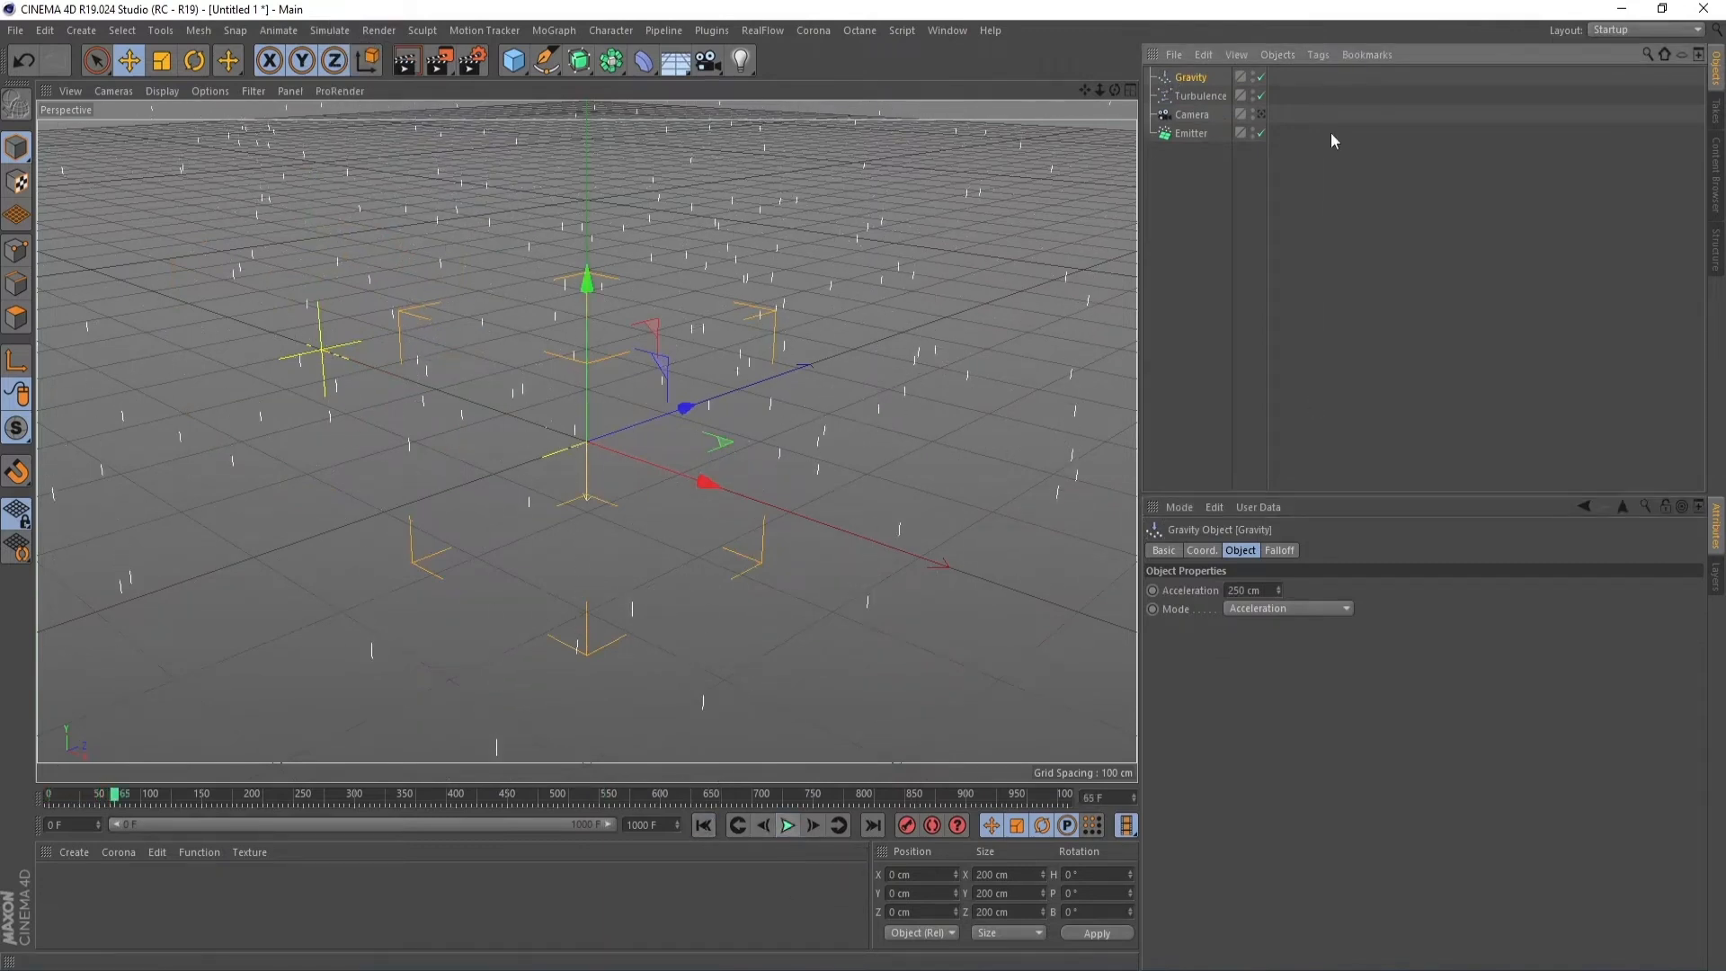
Step: Set the gravity acceleration to 5 cm, then check the particles by replaying the animation and test-rendering the view
{"action": "left_click", "coordinate": [1271, 589]}
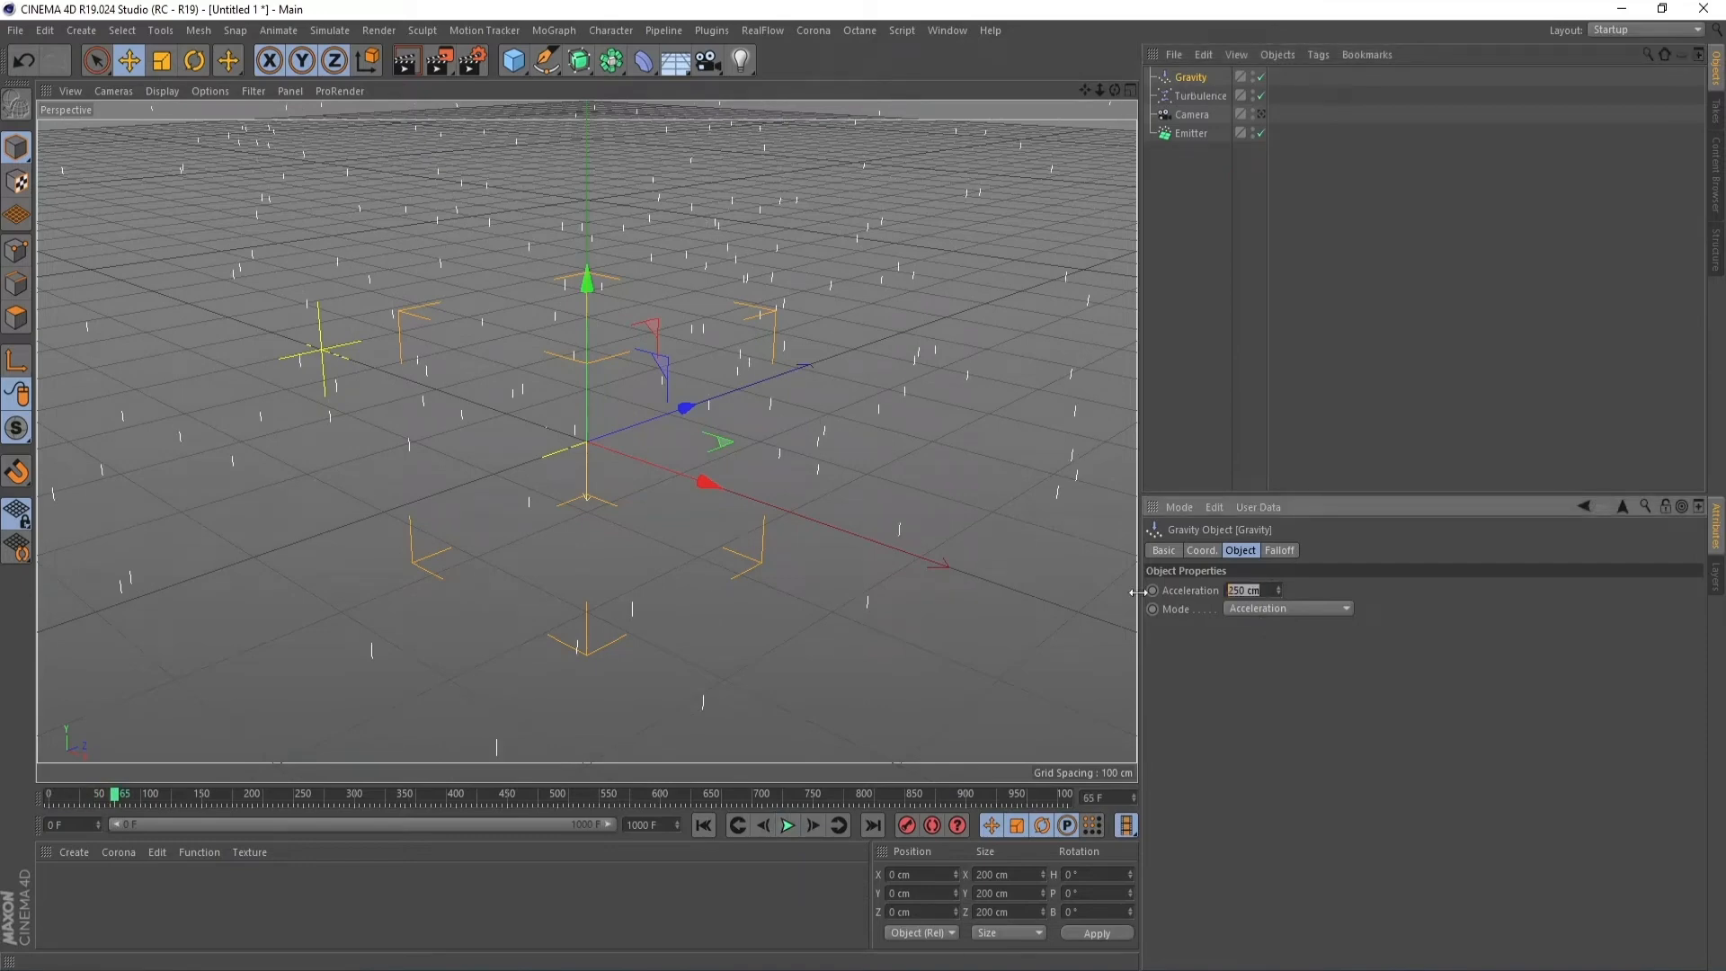
{"action": "type", "text": "5"}
{"action": "key", "text": "Return"}
{"action": "left_click", "coordinate": [704, 826]}
{"action": "left_click", "coordinate": [790, 826]}
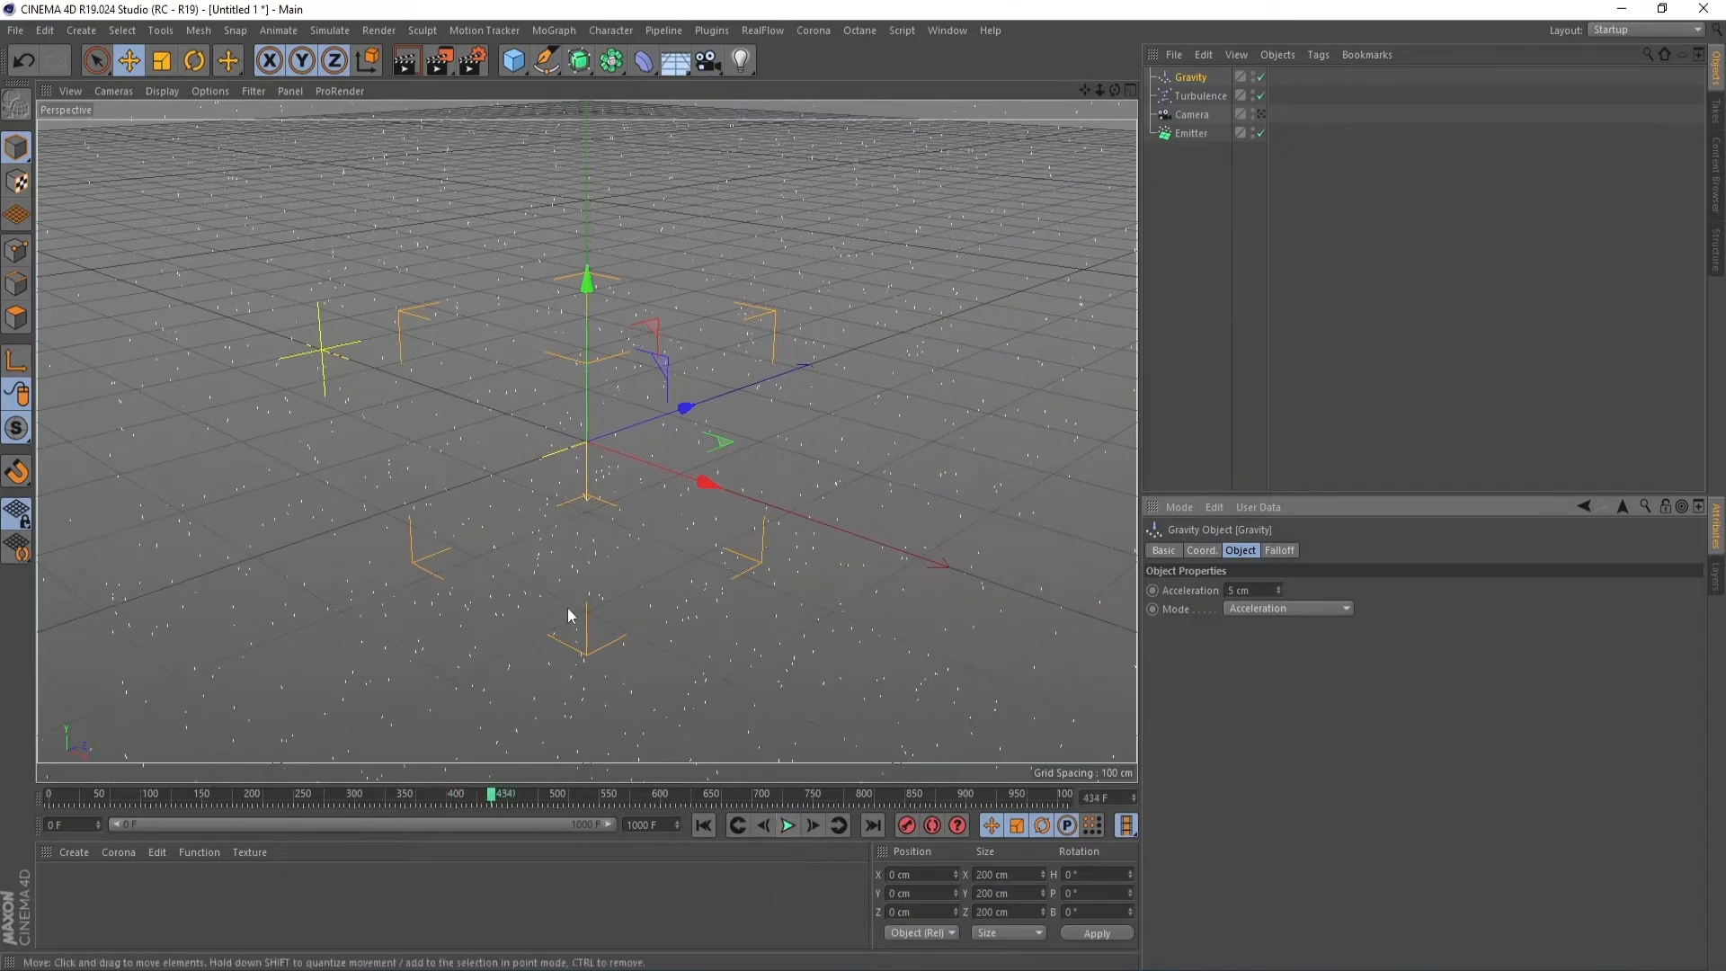
{"action": "left_click", "coordinate": [406, 63]}
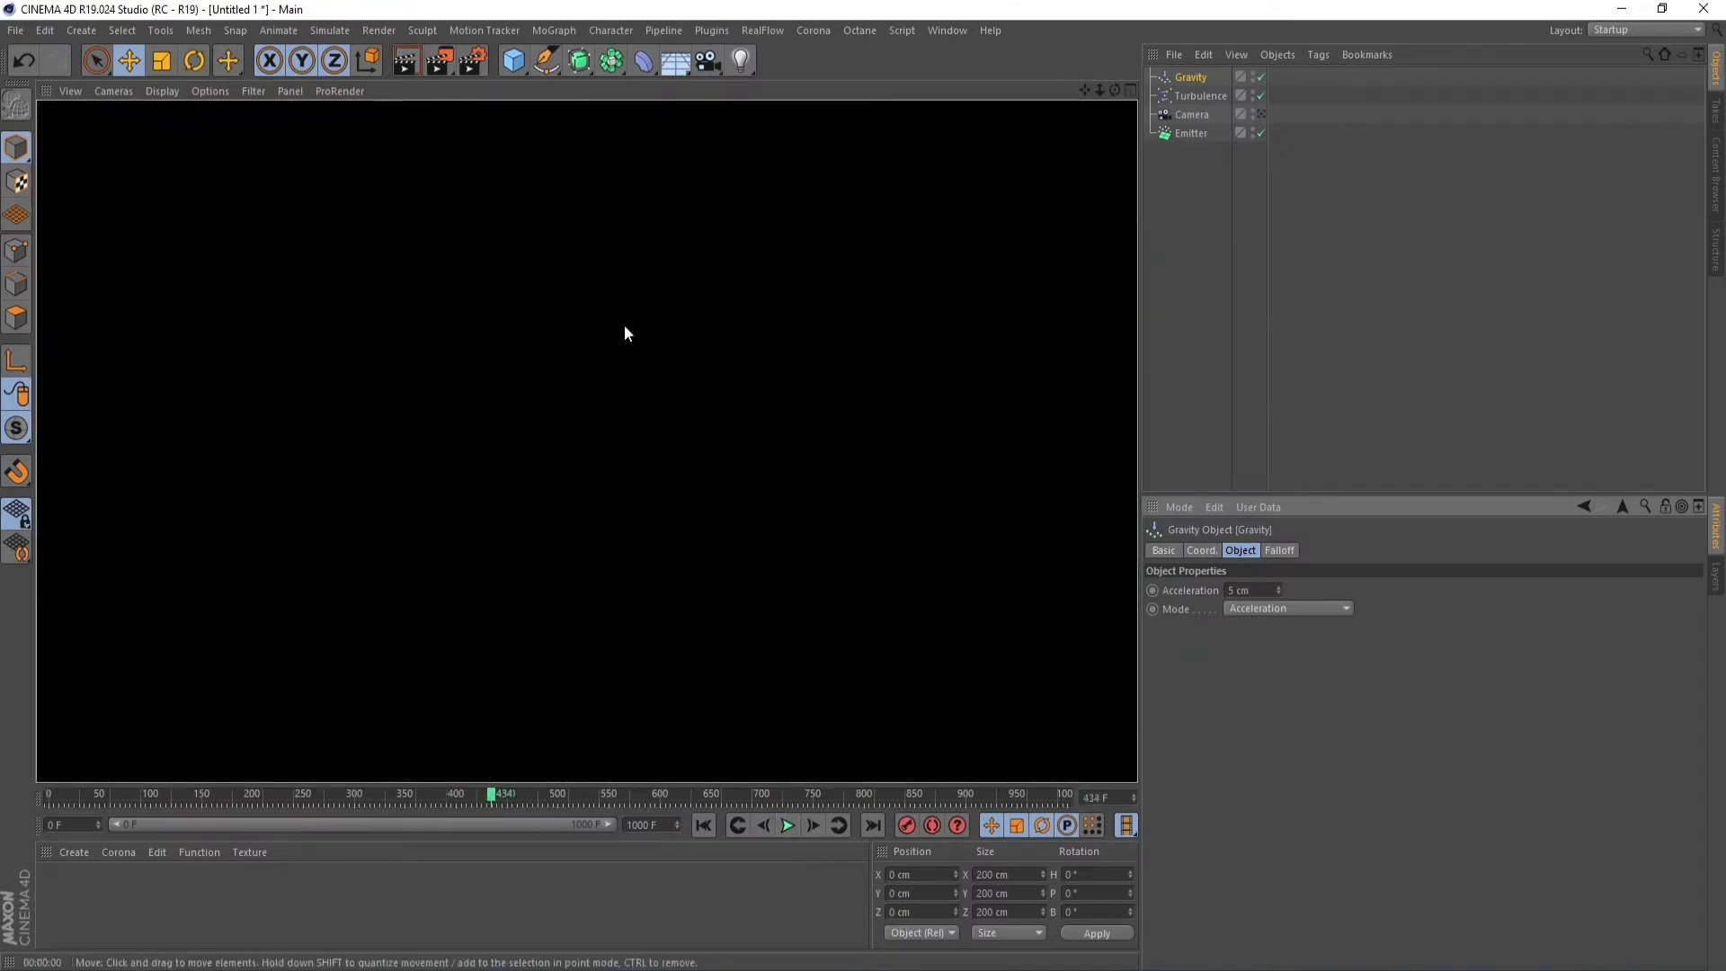
{"action": "left_click", "coordinate": [739, 890]}
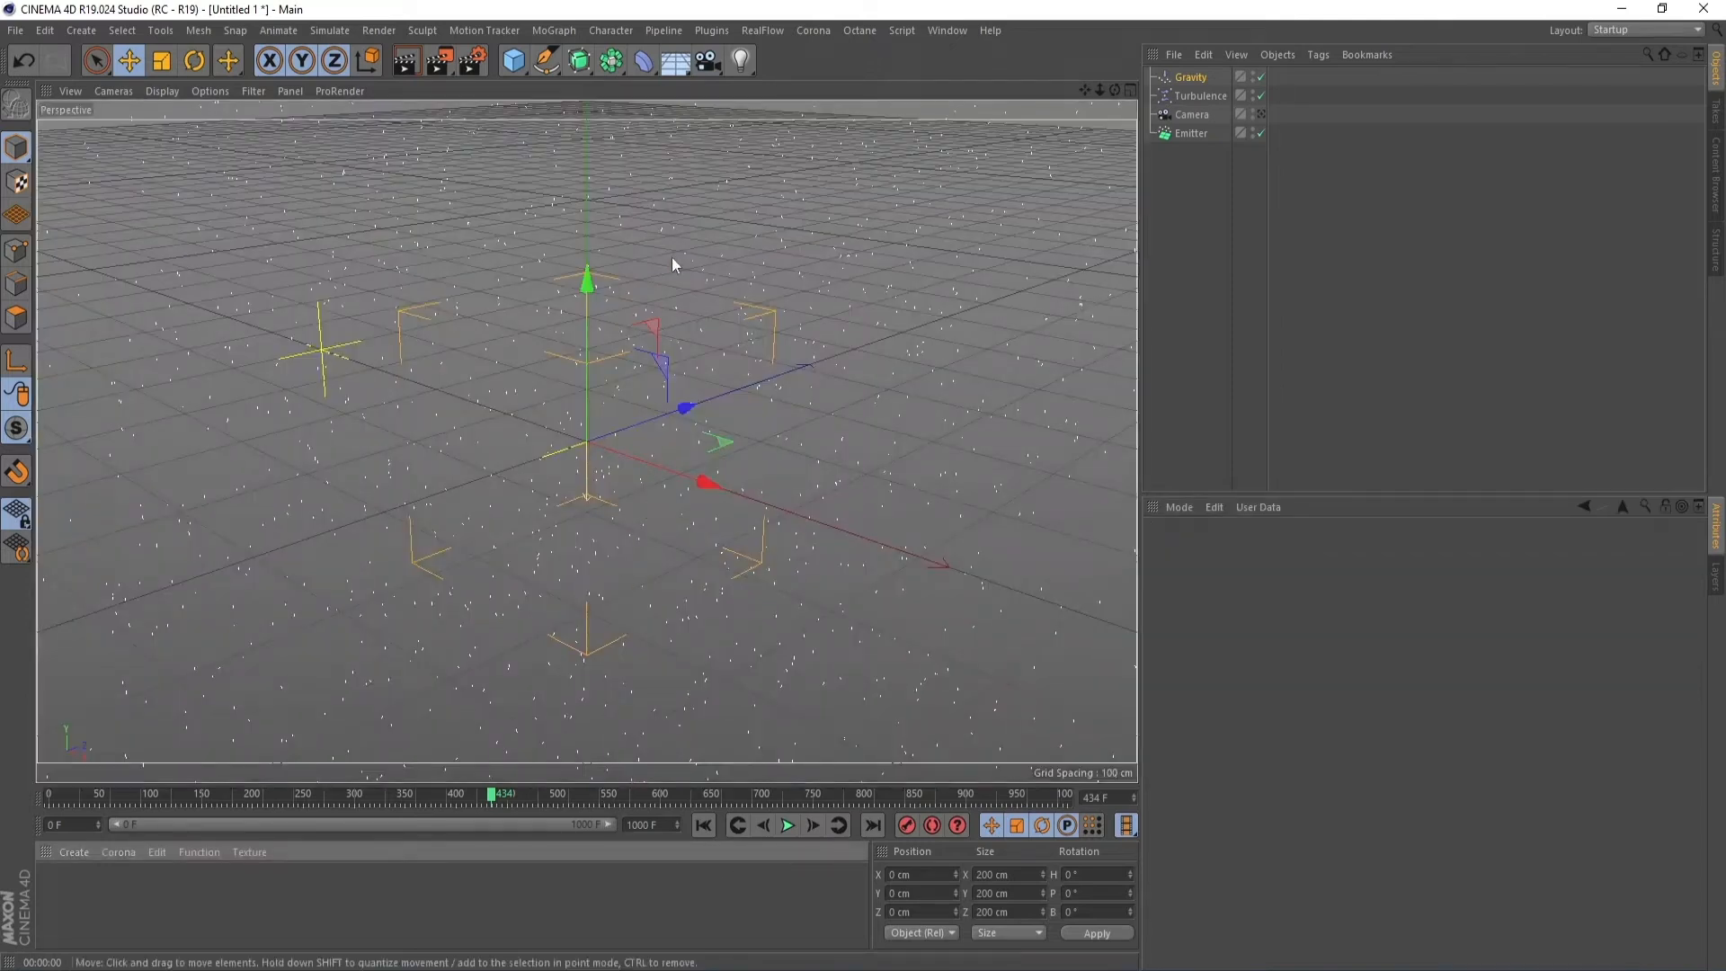
Step: Add an Environment object to the scene and create a PyroCluster shader material
{"action": "left_click", "coordinate": [686, 67]}
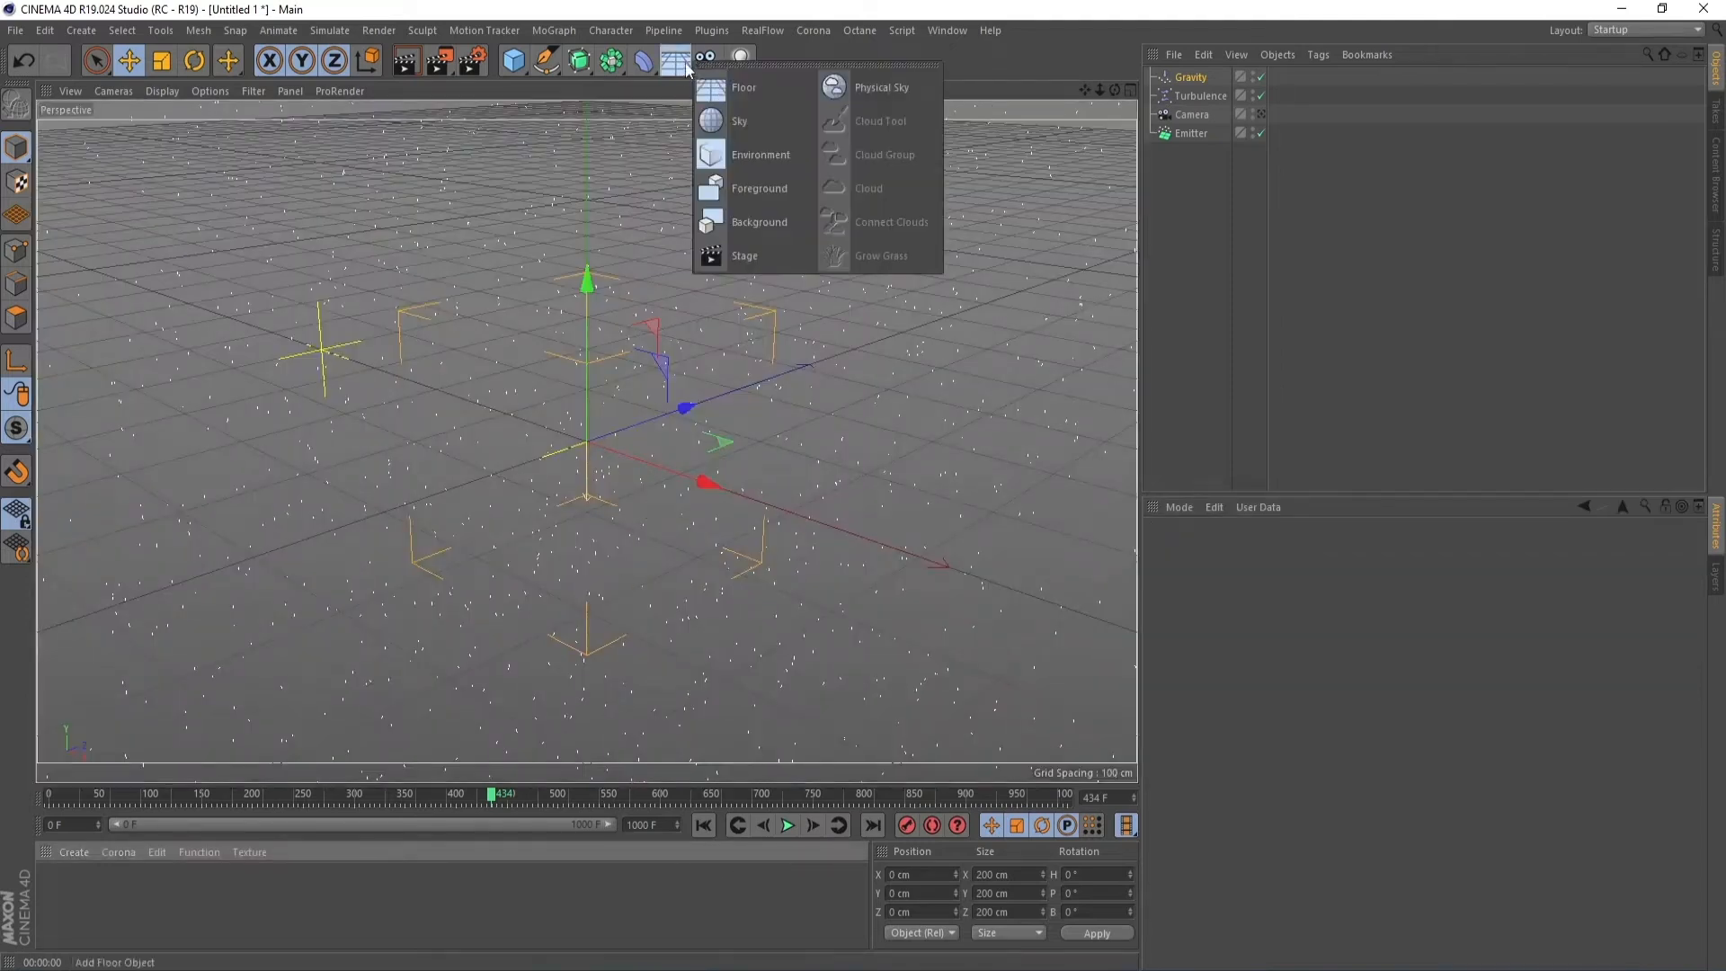
{"action": "left_click", "coordinate": [750, 155]}
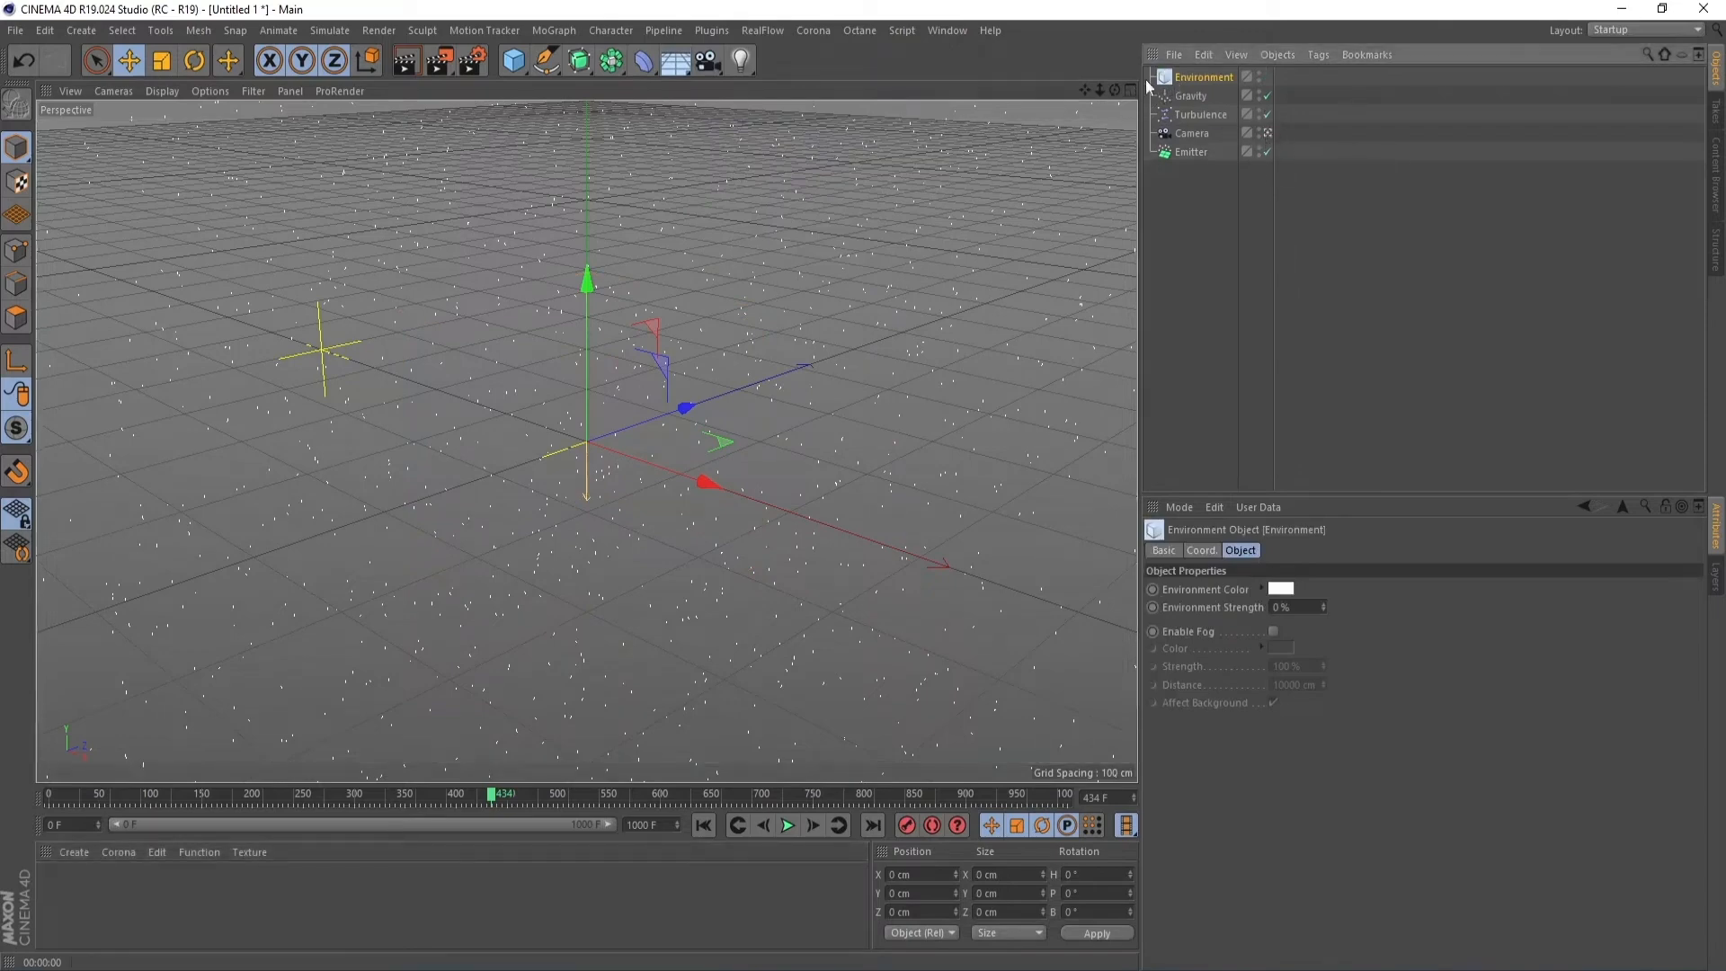
{"action": "left_click", "coordinate": [85, 851]}
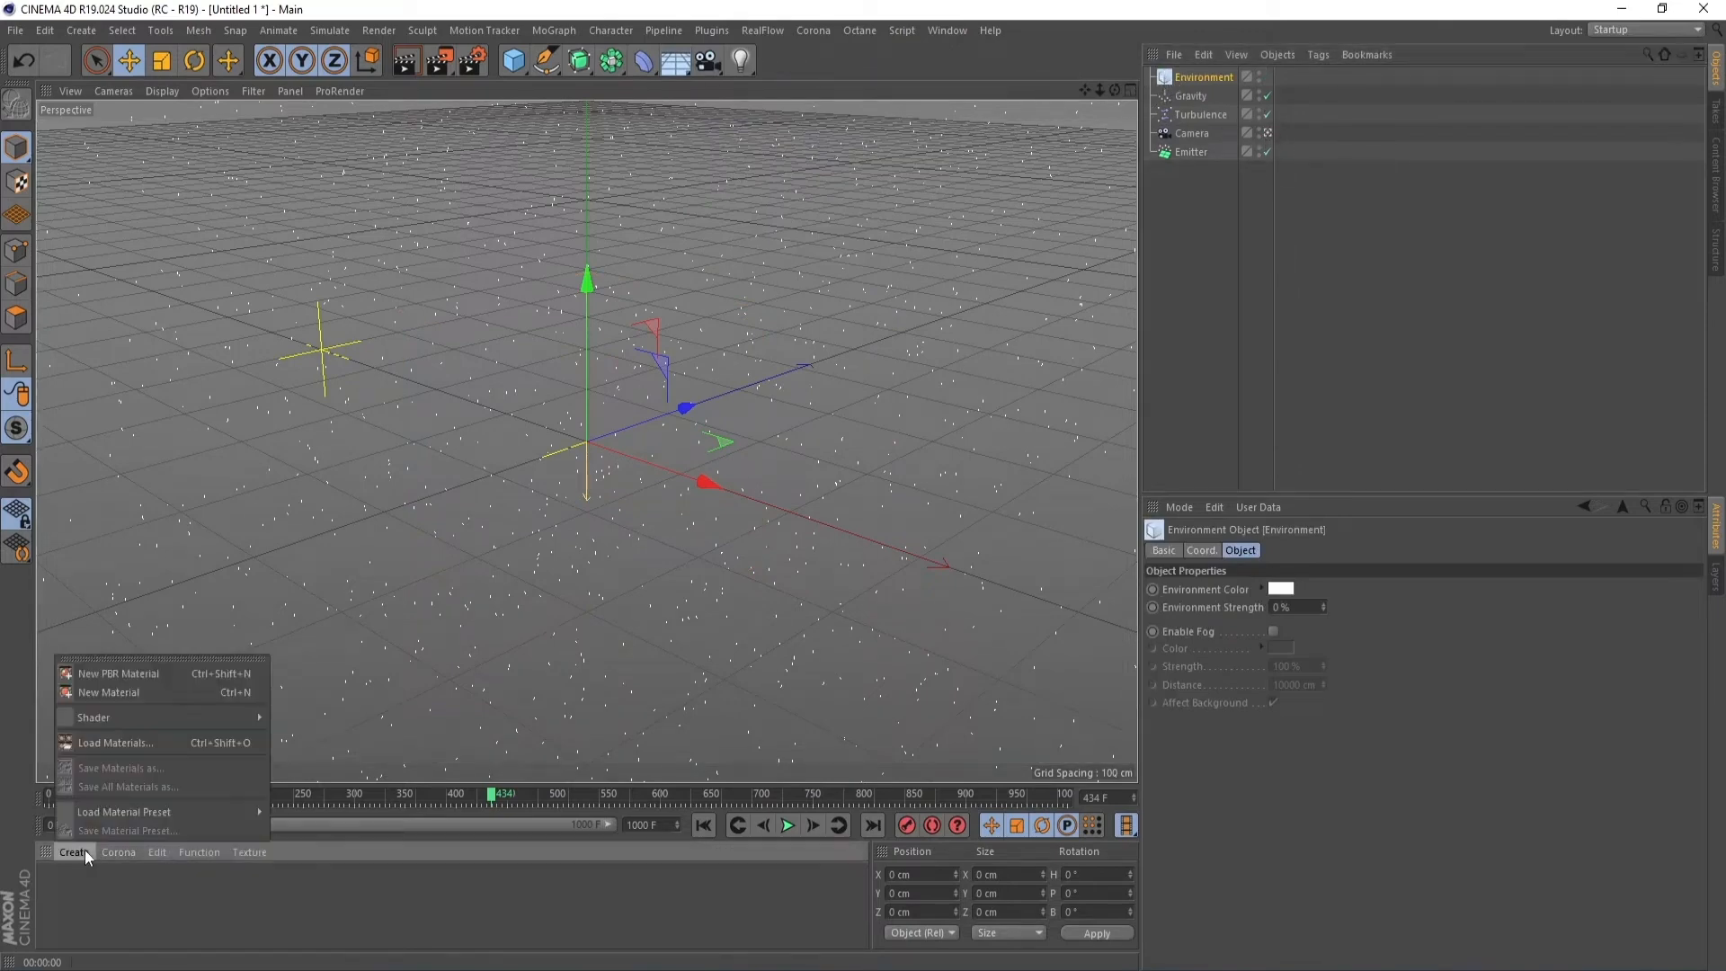
{"action": "mouse_move", "coordinate": [219, 715]}
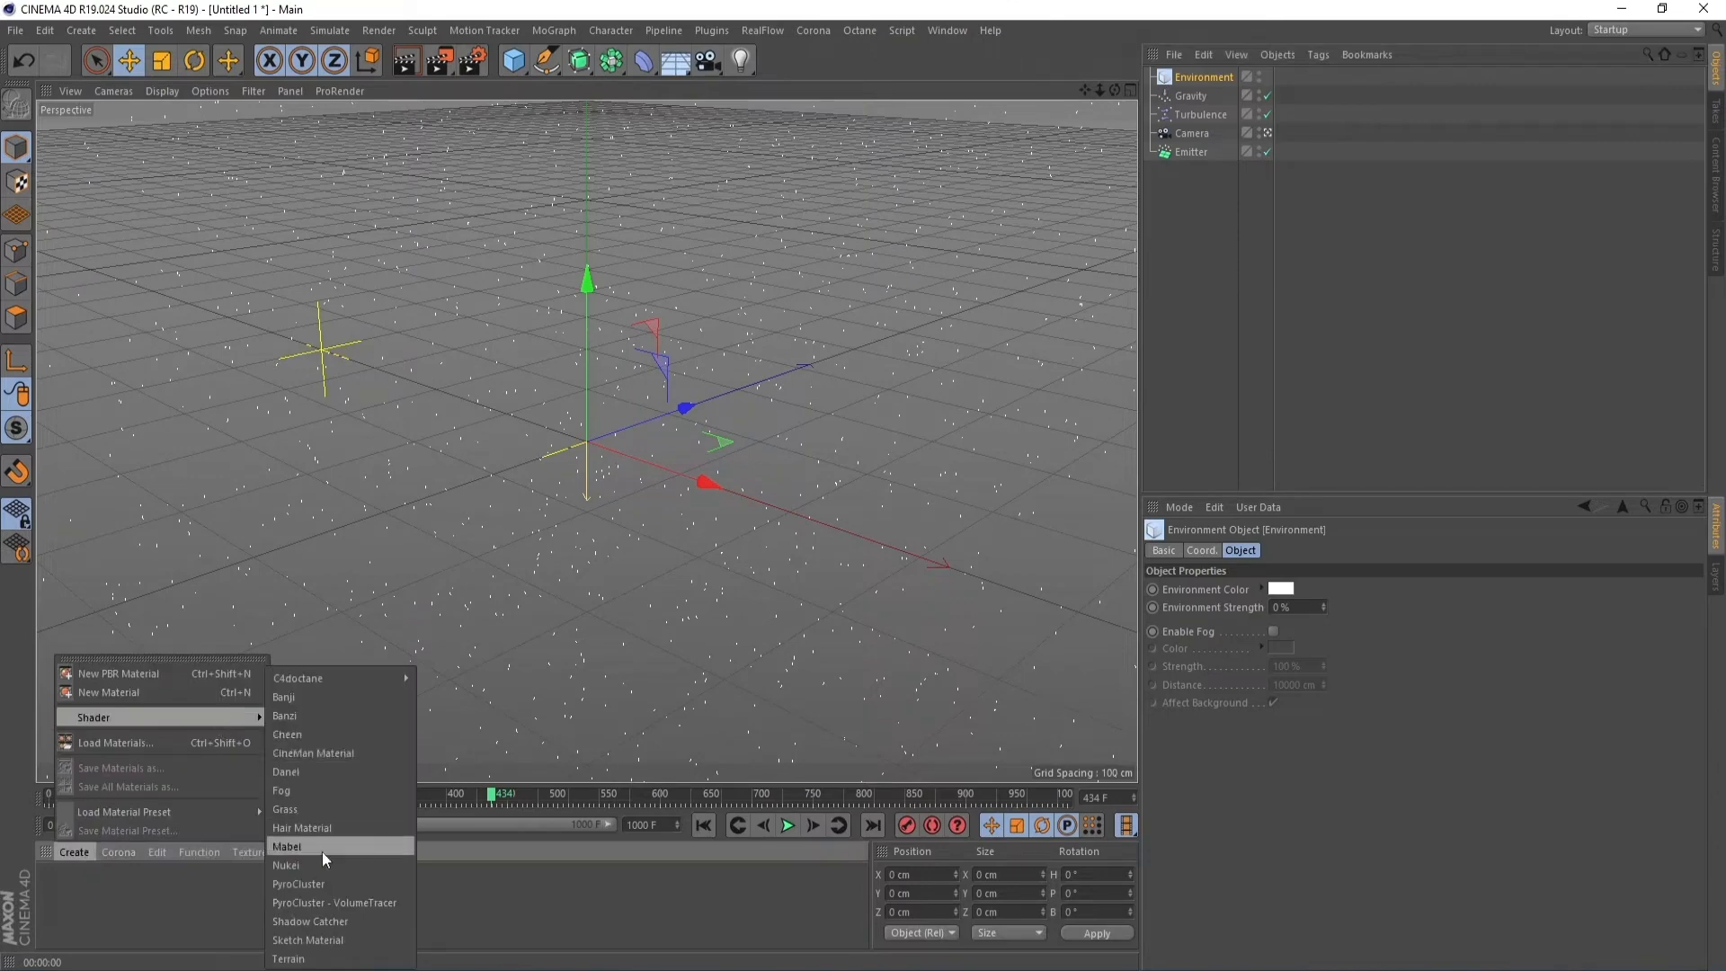
{"action": "left_click", "coordinate": [329, 883]}
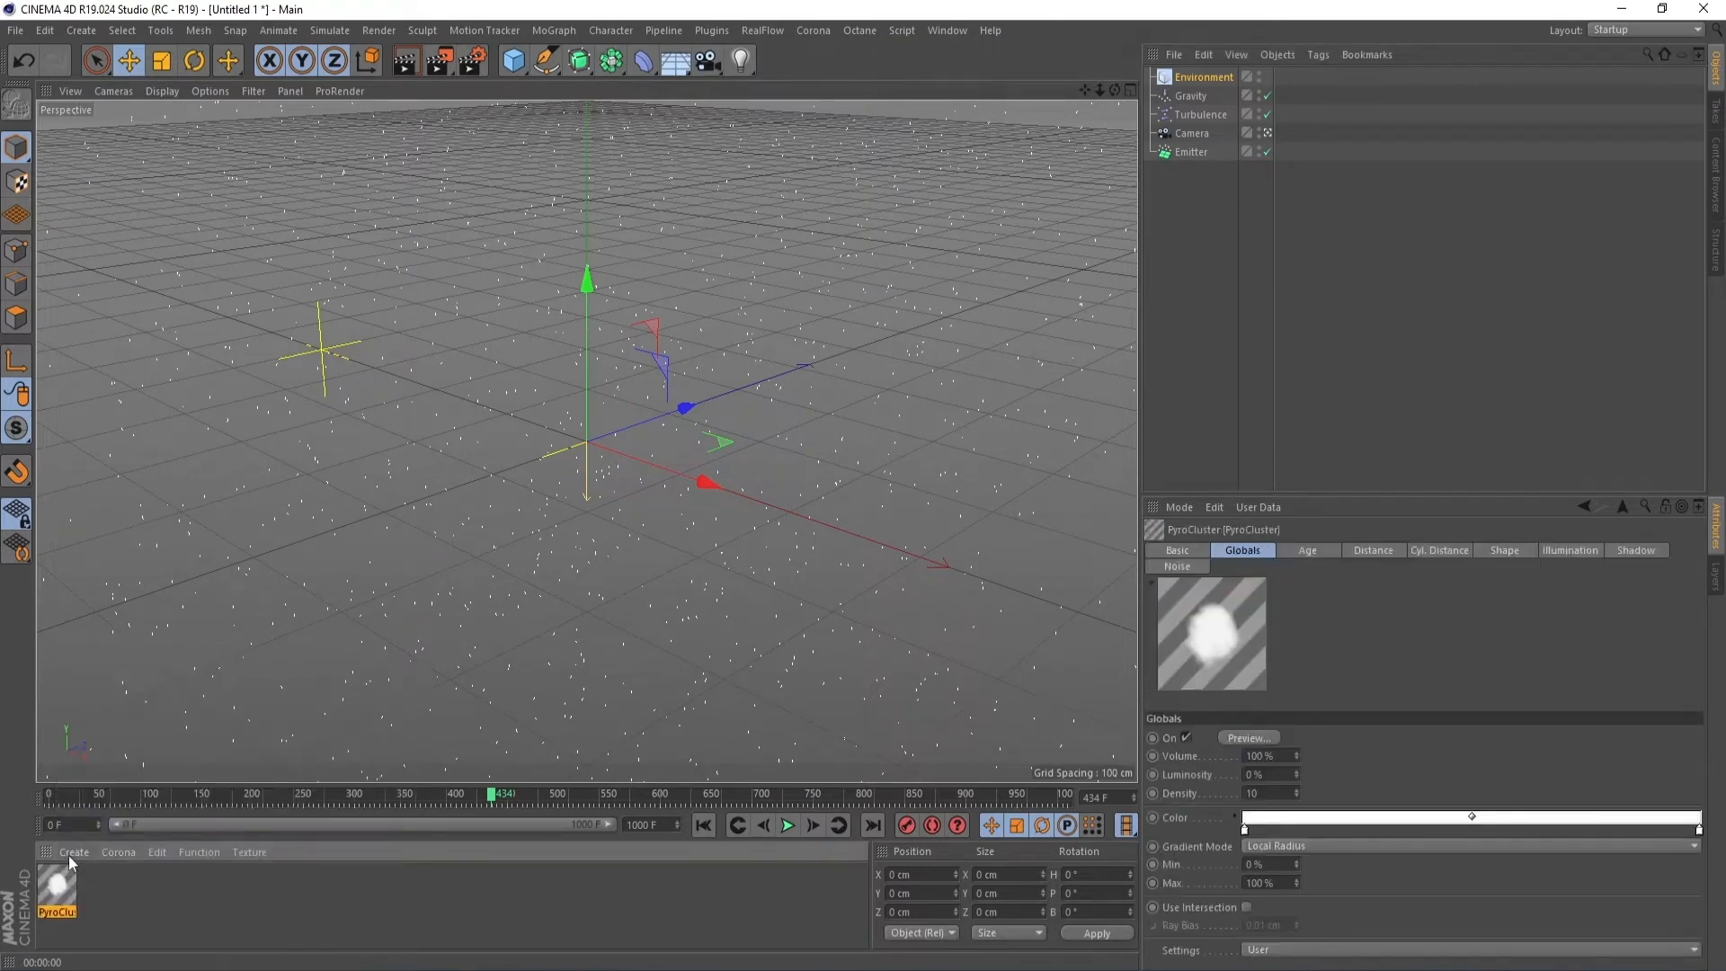
Step: Create a PyroCluster - VolumeTracer shader material
{"action": "left_click", "coordinate": [70, 855]}
{"action": "left_click", "coordinate": [182, 719]}
{"action": "left_click", "coordinate": [74, 852]}
{"action": "mouse_move", "coordinate": [198, 716]}
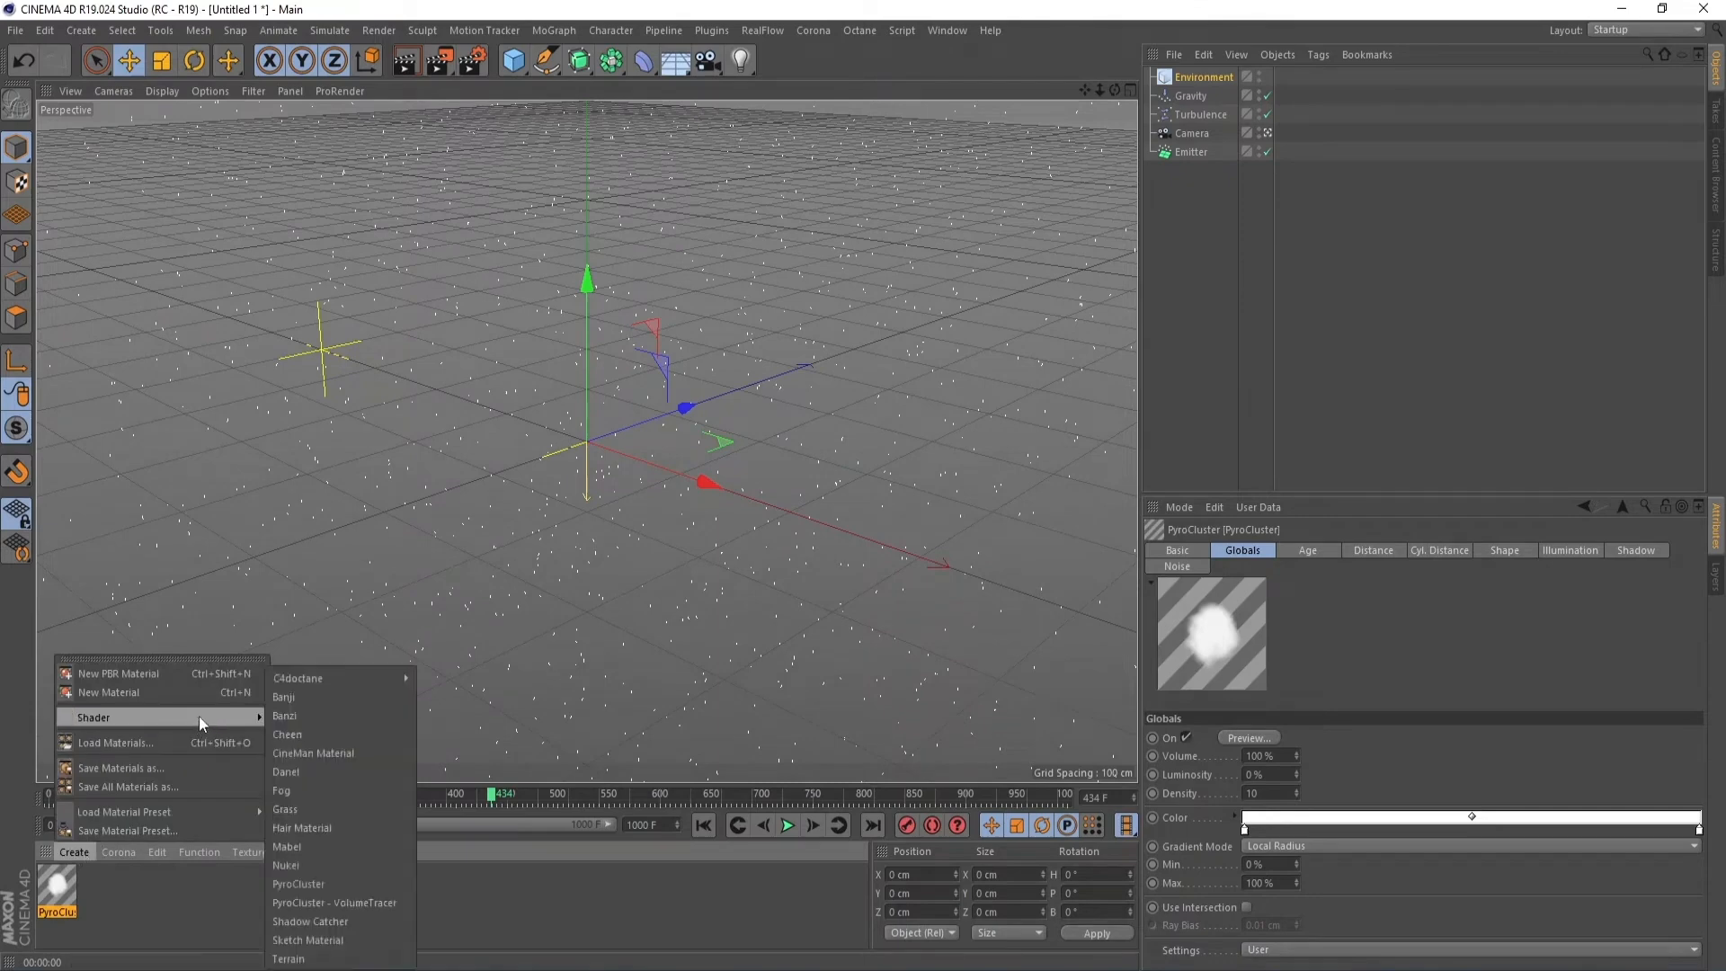
{"action": "left_click", "coordinate": [331, 903]}
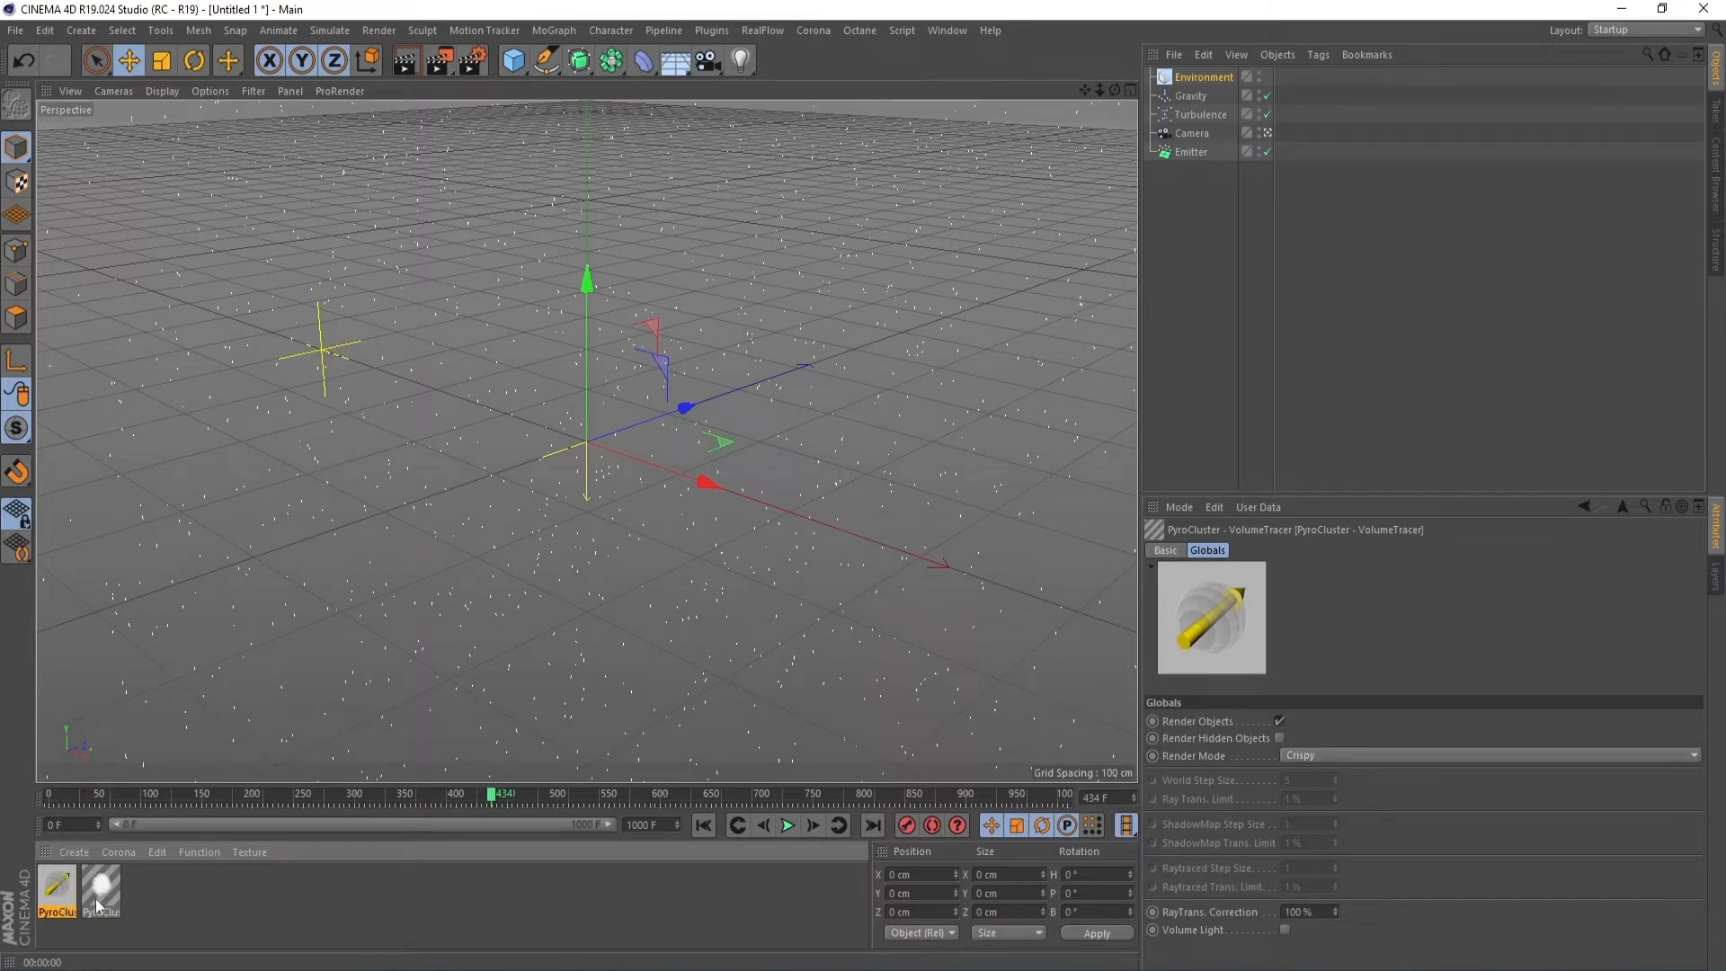
Step: Apply the PyroCluster material to the Emitter and the PyroCluster - VolumeTracer material to the Environment object
{"action": "left_click_drag", "start_coordinate": [97, 905], "coordinate": [1189, 152]}
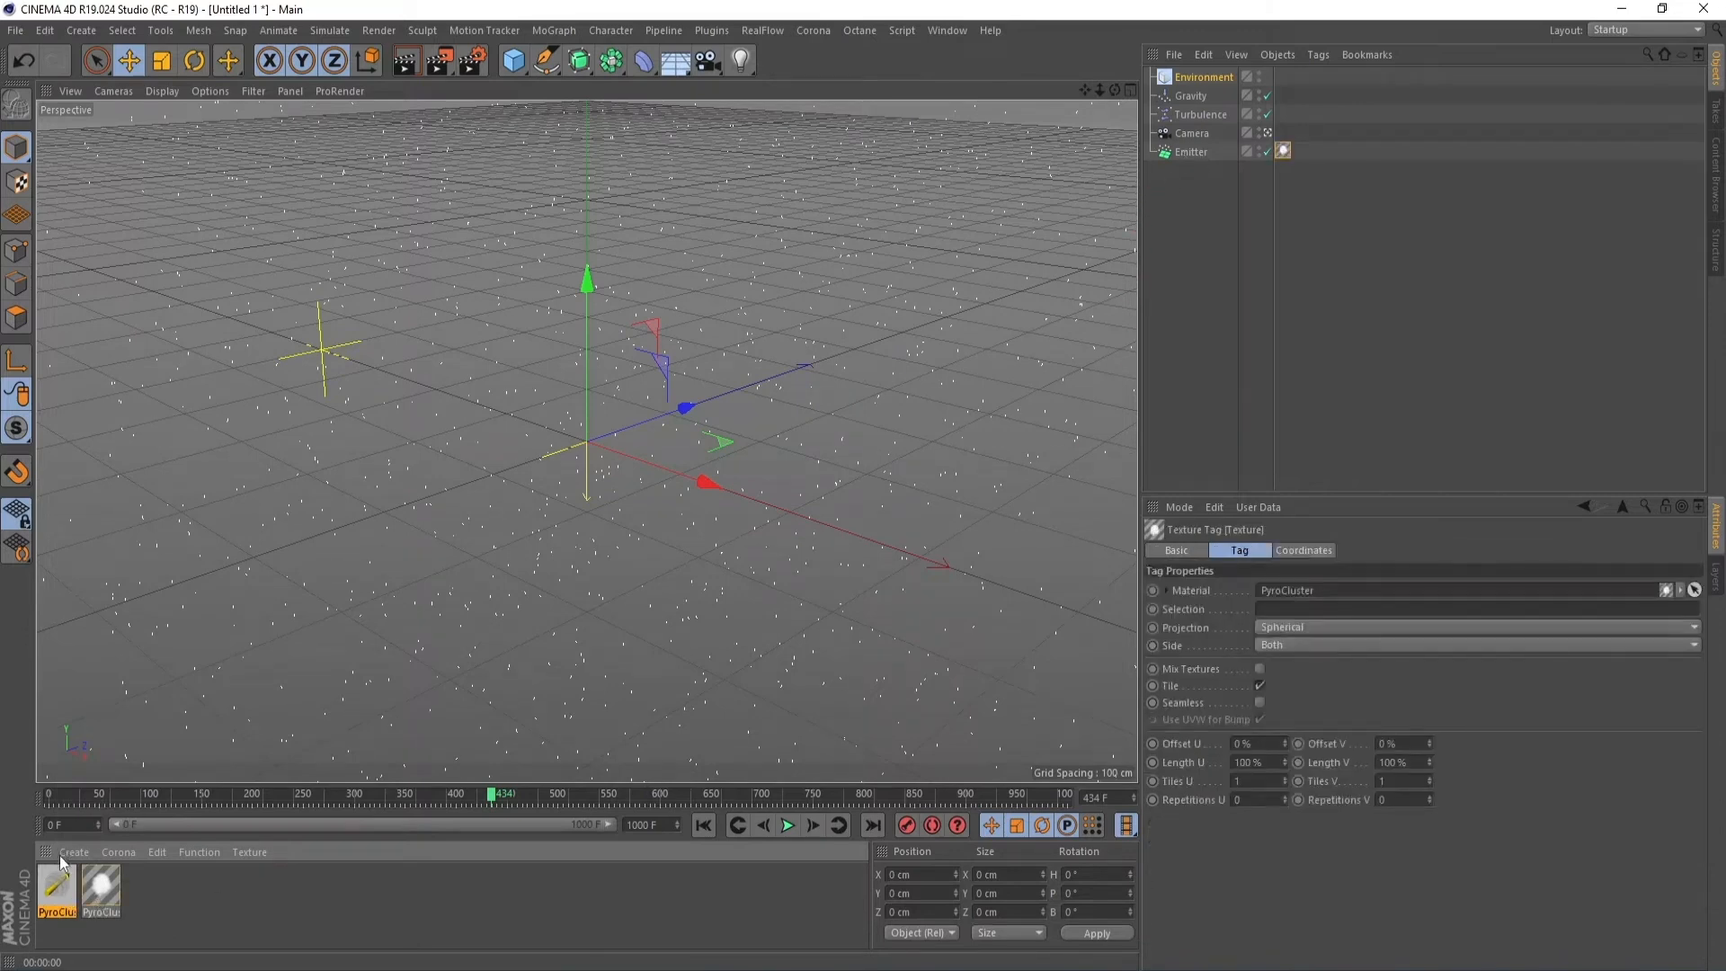
{"action": "left_click_drag", "start_coordinate": [61, 863], "coordinate": [1234, 79]}
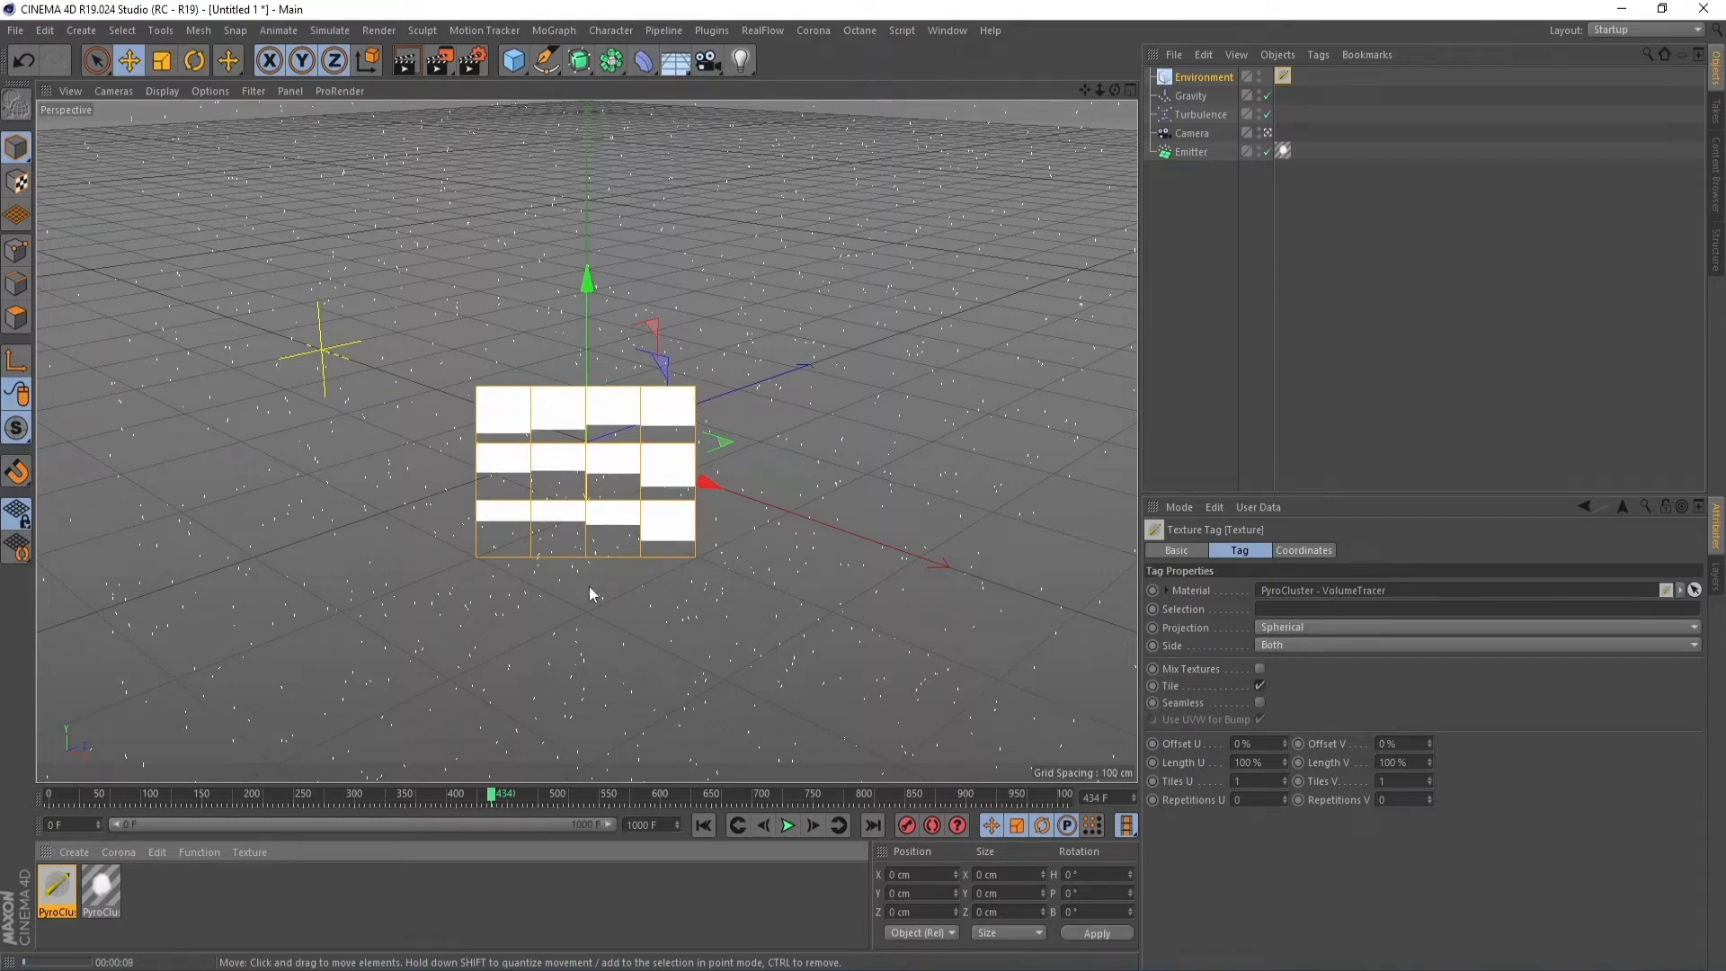
{"action": "left_click", "coordinate": [817, 397]}
Step: Set the PyroCluster material's shape radius to 5 cm and test-render the view
{"action": "left_click", "coordinate": [101, 890]}
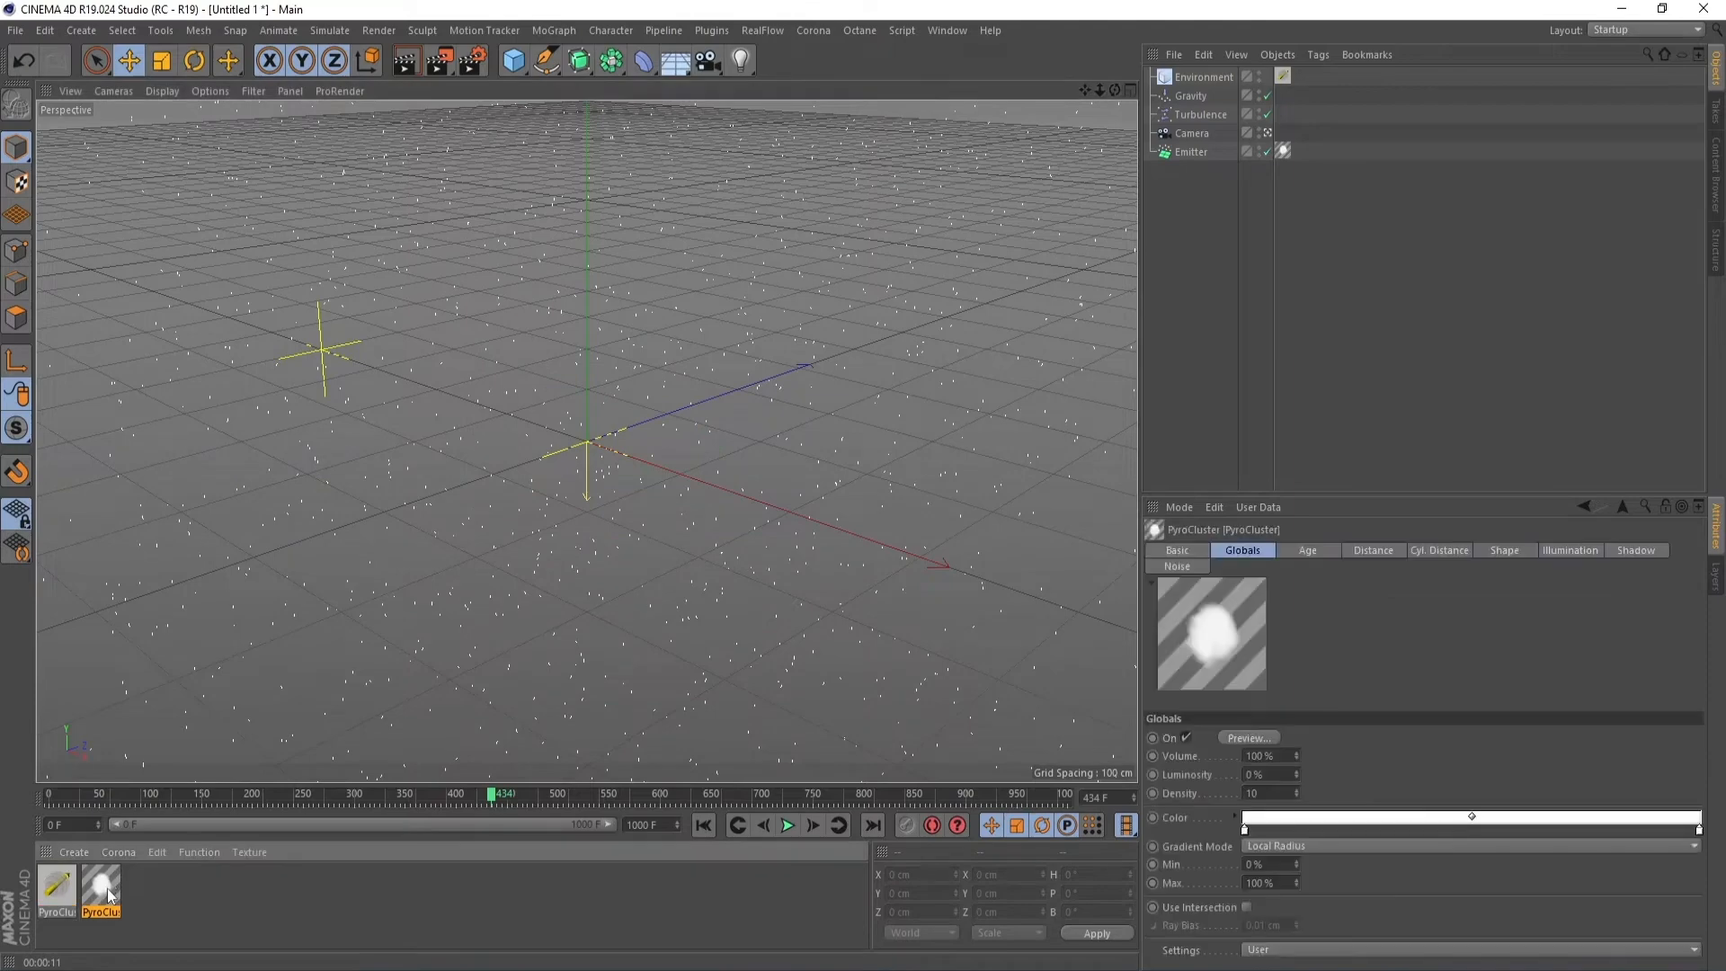
{"action": "double_click", "coordinate": [109, 895]}
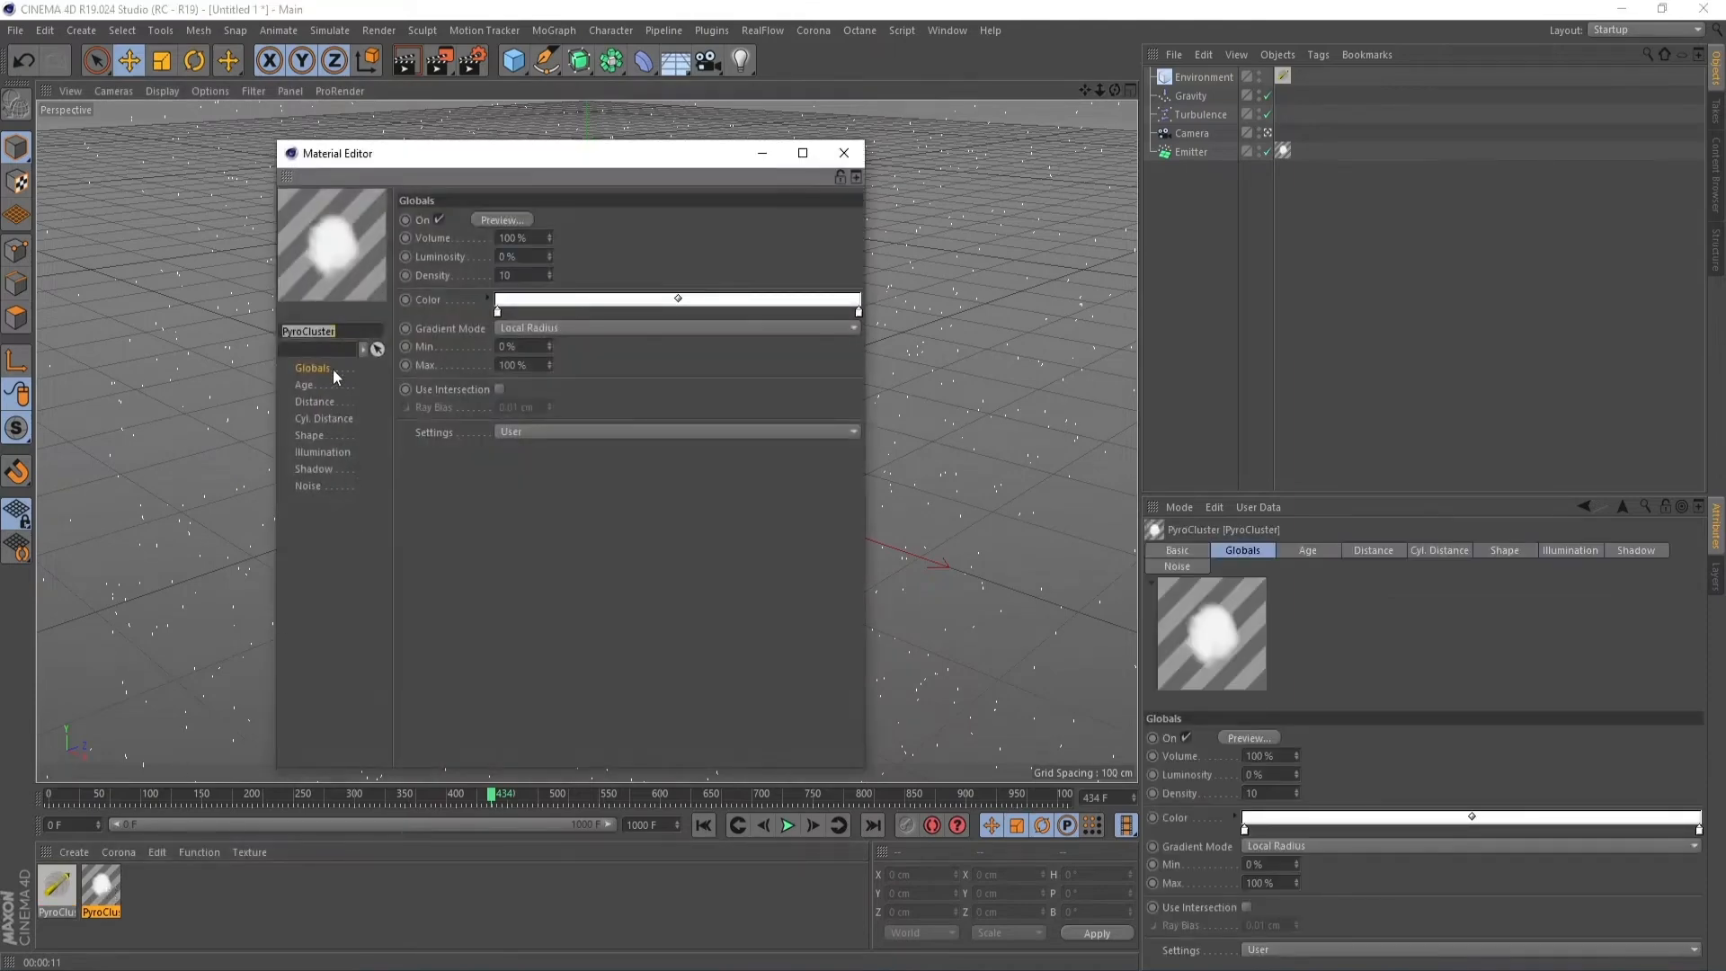
{"action": "left_click", "coordinate": [319, 438]}
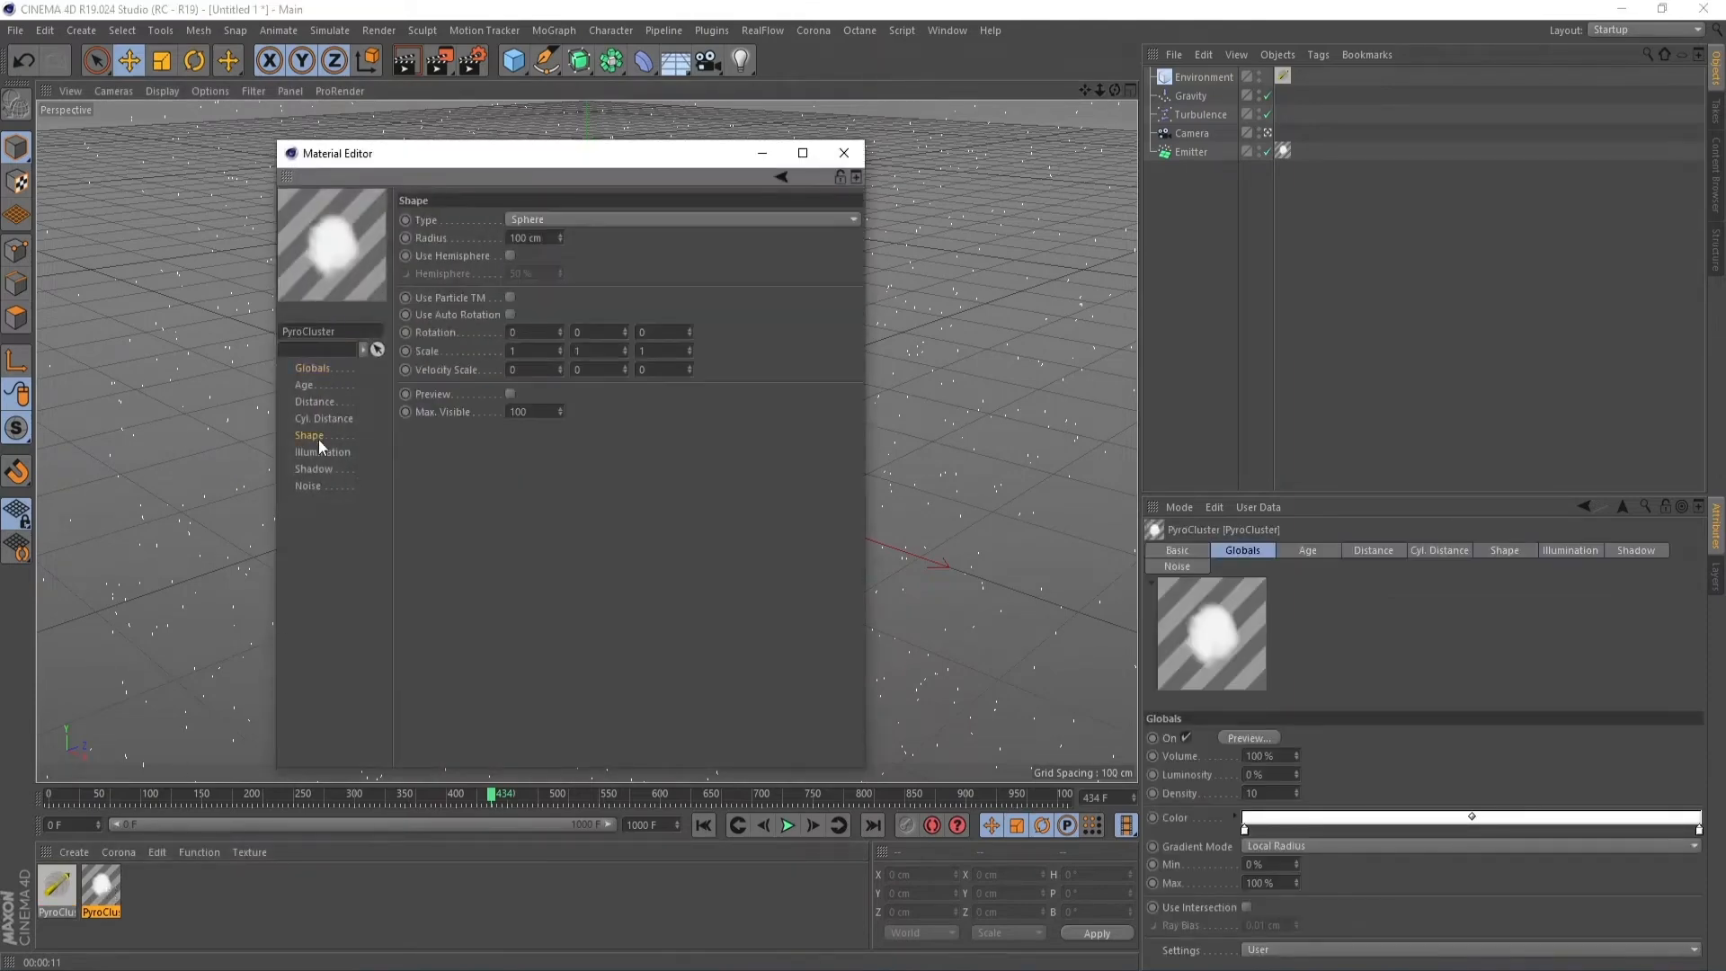
{"action": "left_click", "coordinate": [534, 238]}
{"action": "type", "text": "5"}
{"action": "key", "text": "Return"}
{"action": "left_click", "coordinate": [844, 153]}
{"action": "left_click", "coordinate": [405, 61]}
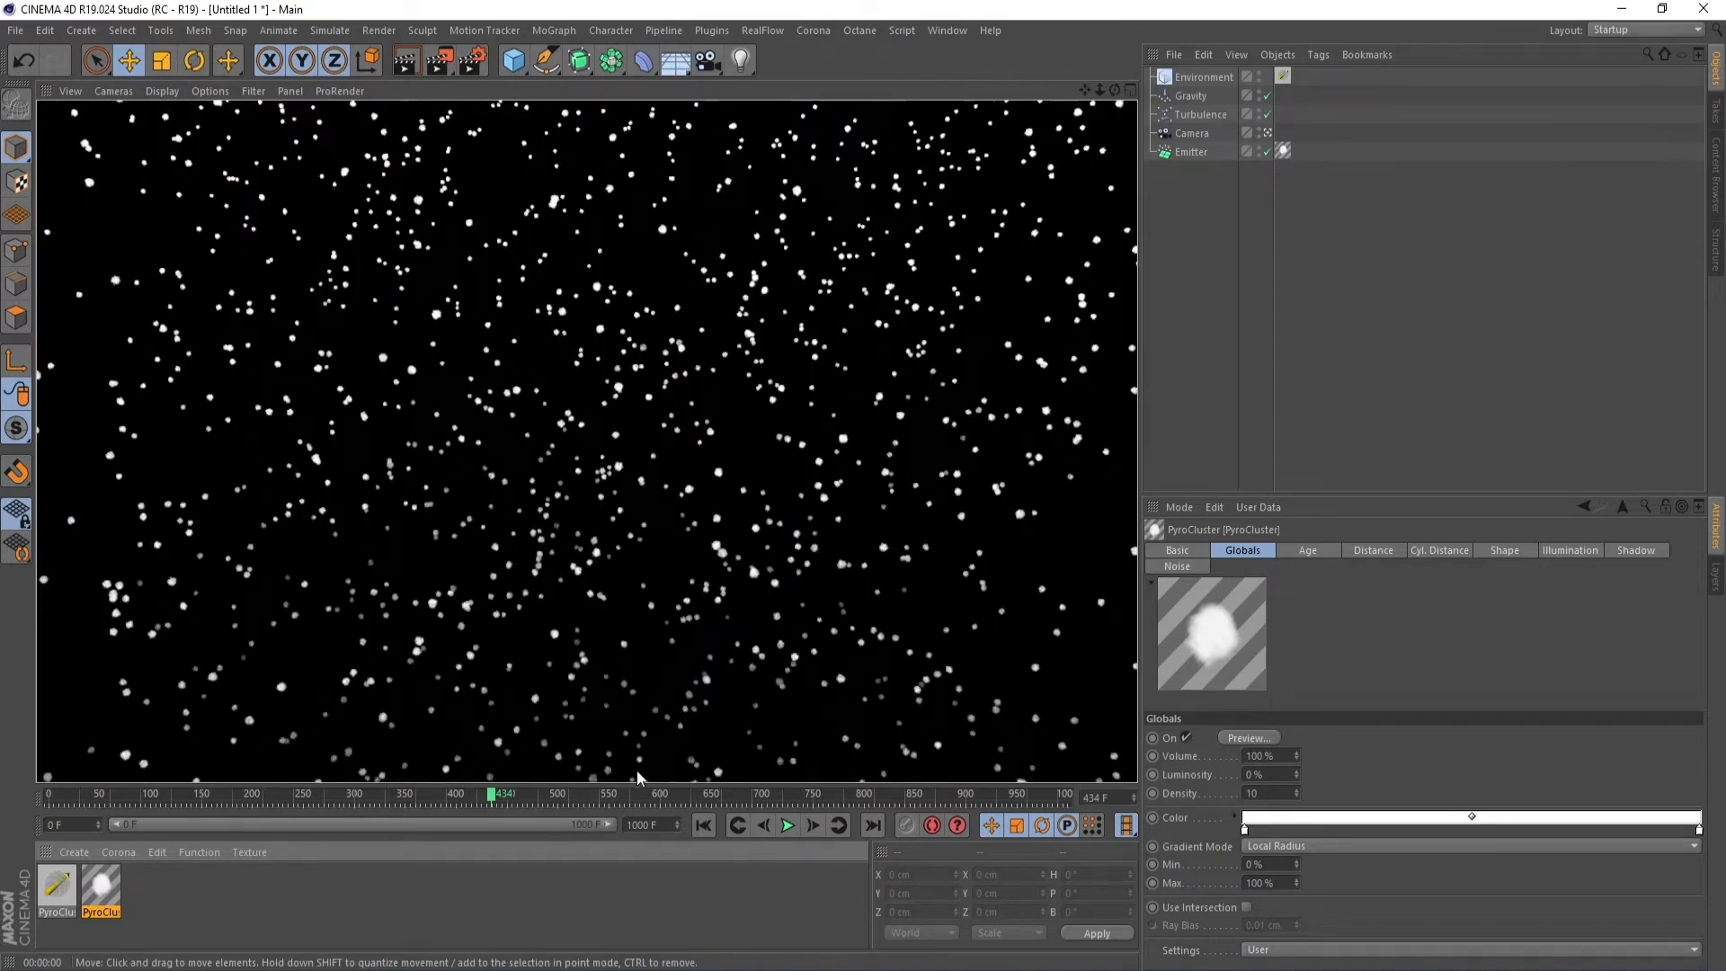
Step: Replay the animation from the first frame to about frame 510 and render that frame in the viewport
{"action": "left_click", "coordinate": [702, 824]}
{"action": "left_click", "coordinate": [788, 825]}
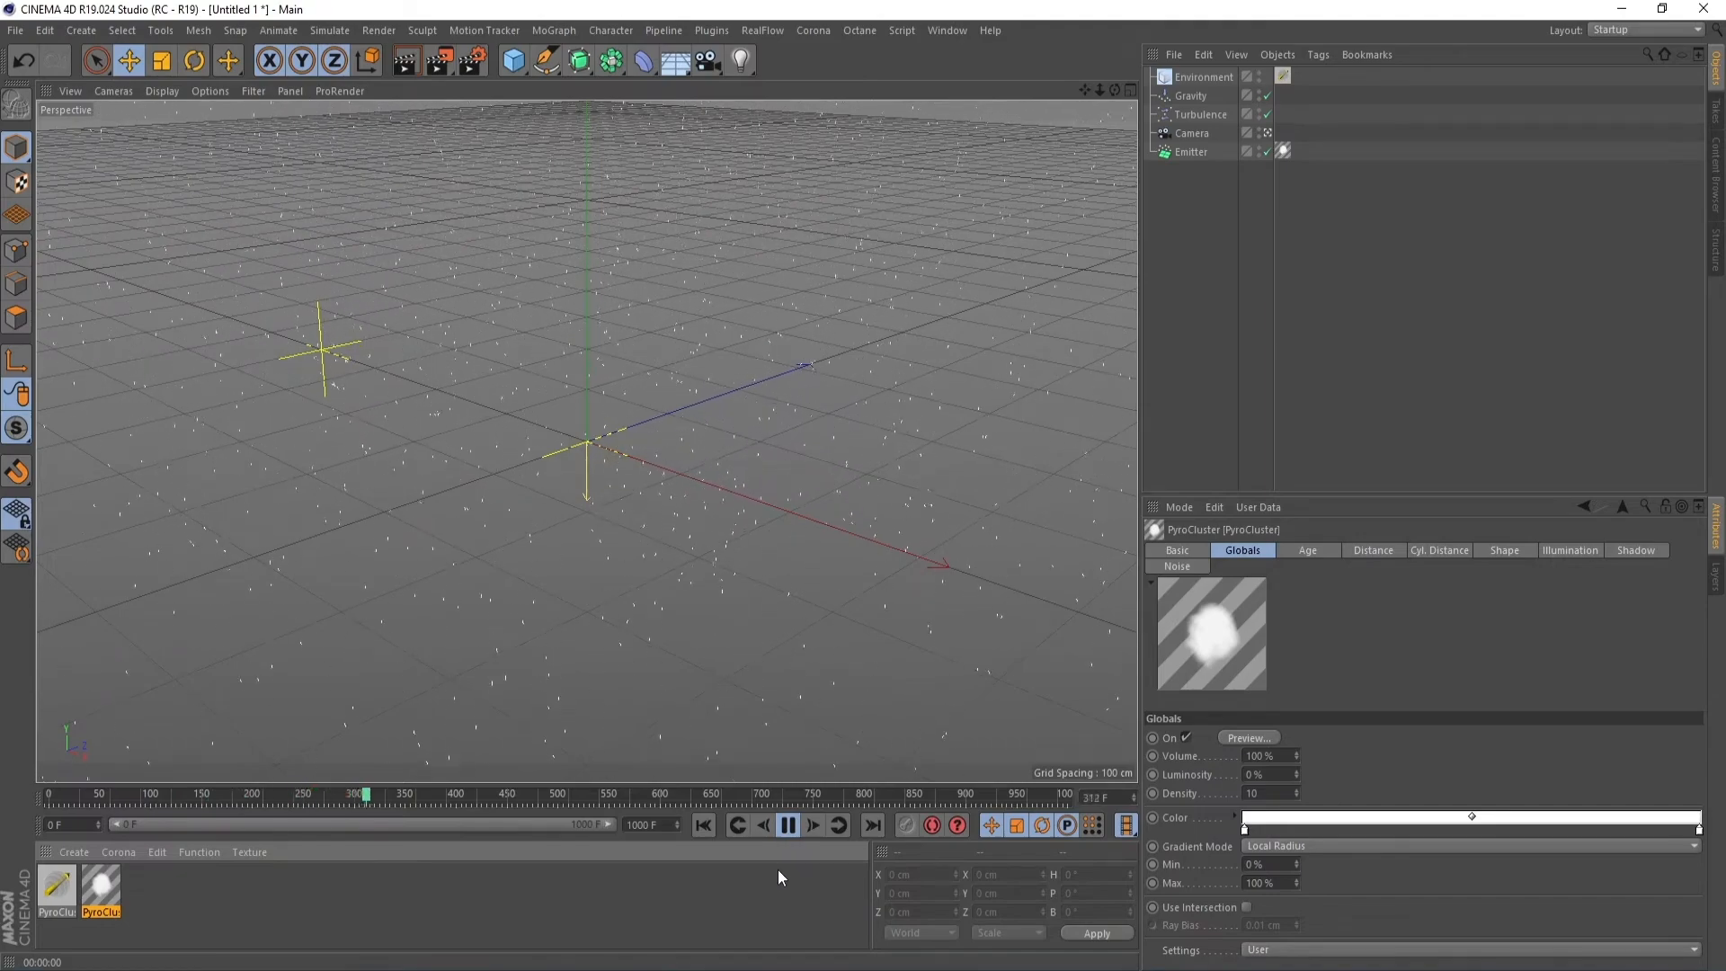
{"action": "left_click", "coordinate": [791, 826]}
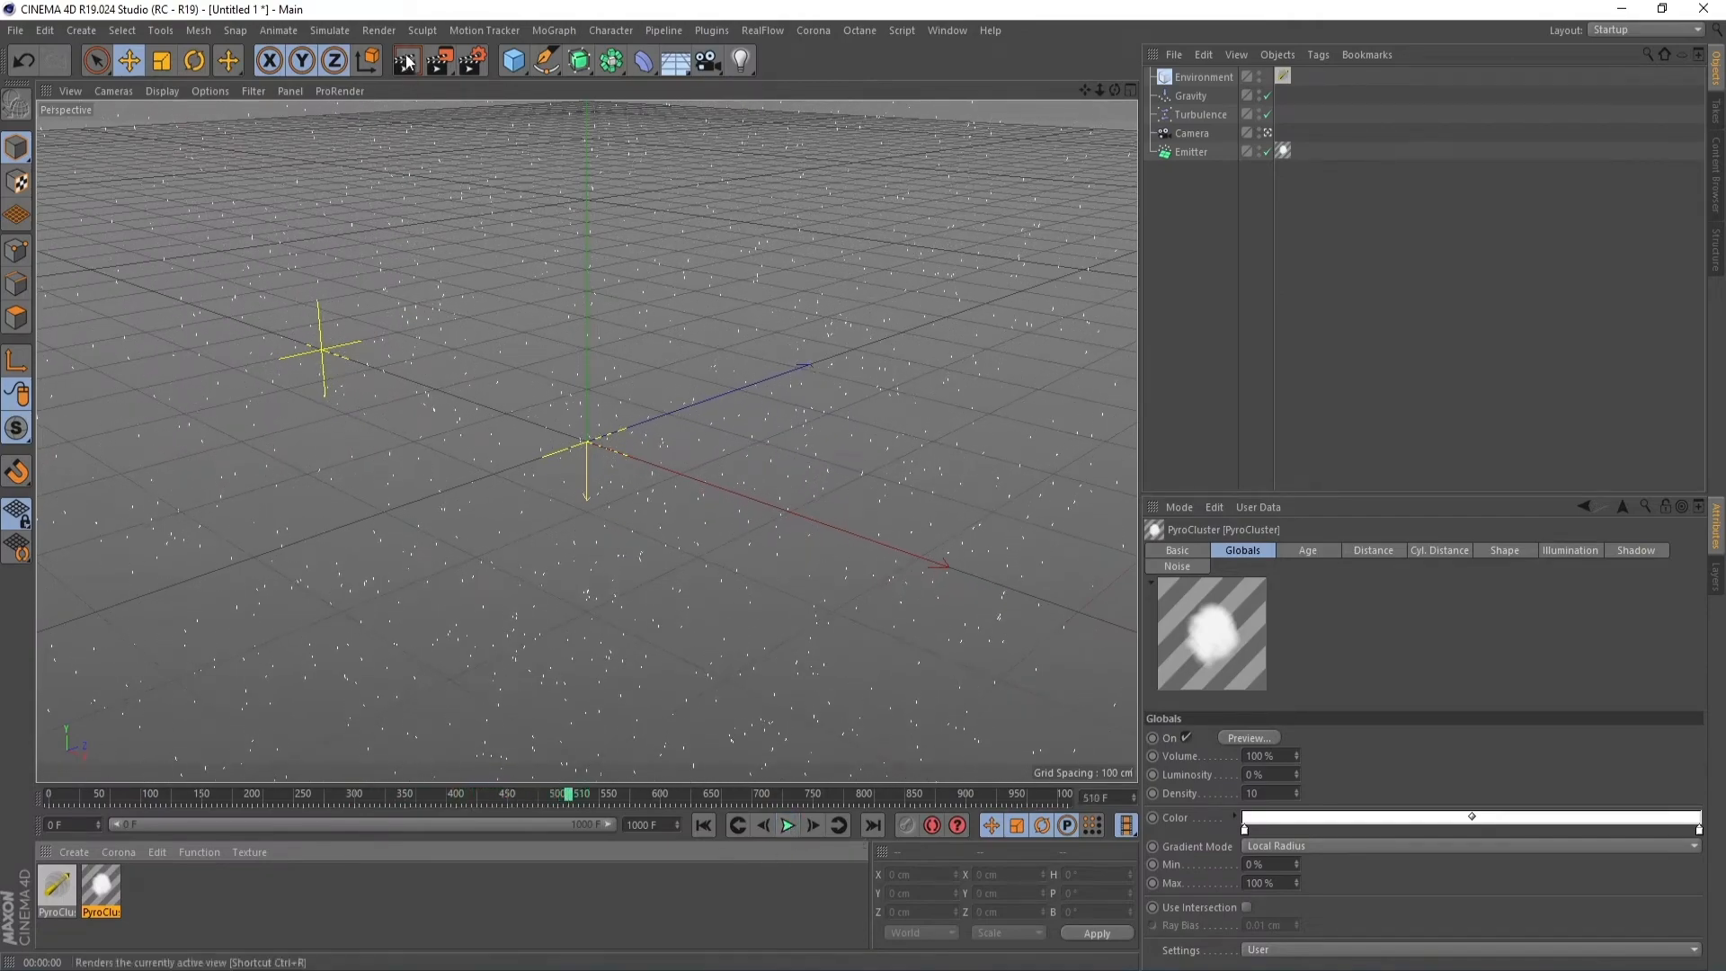
{"action": "key", "text": "ctrl+r"}
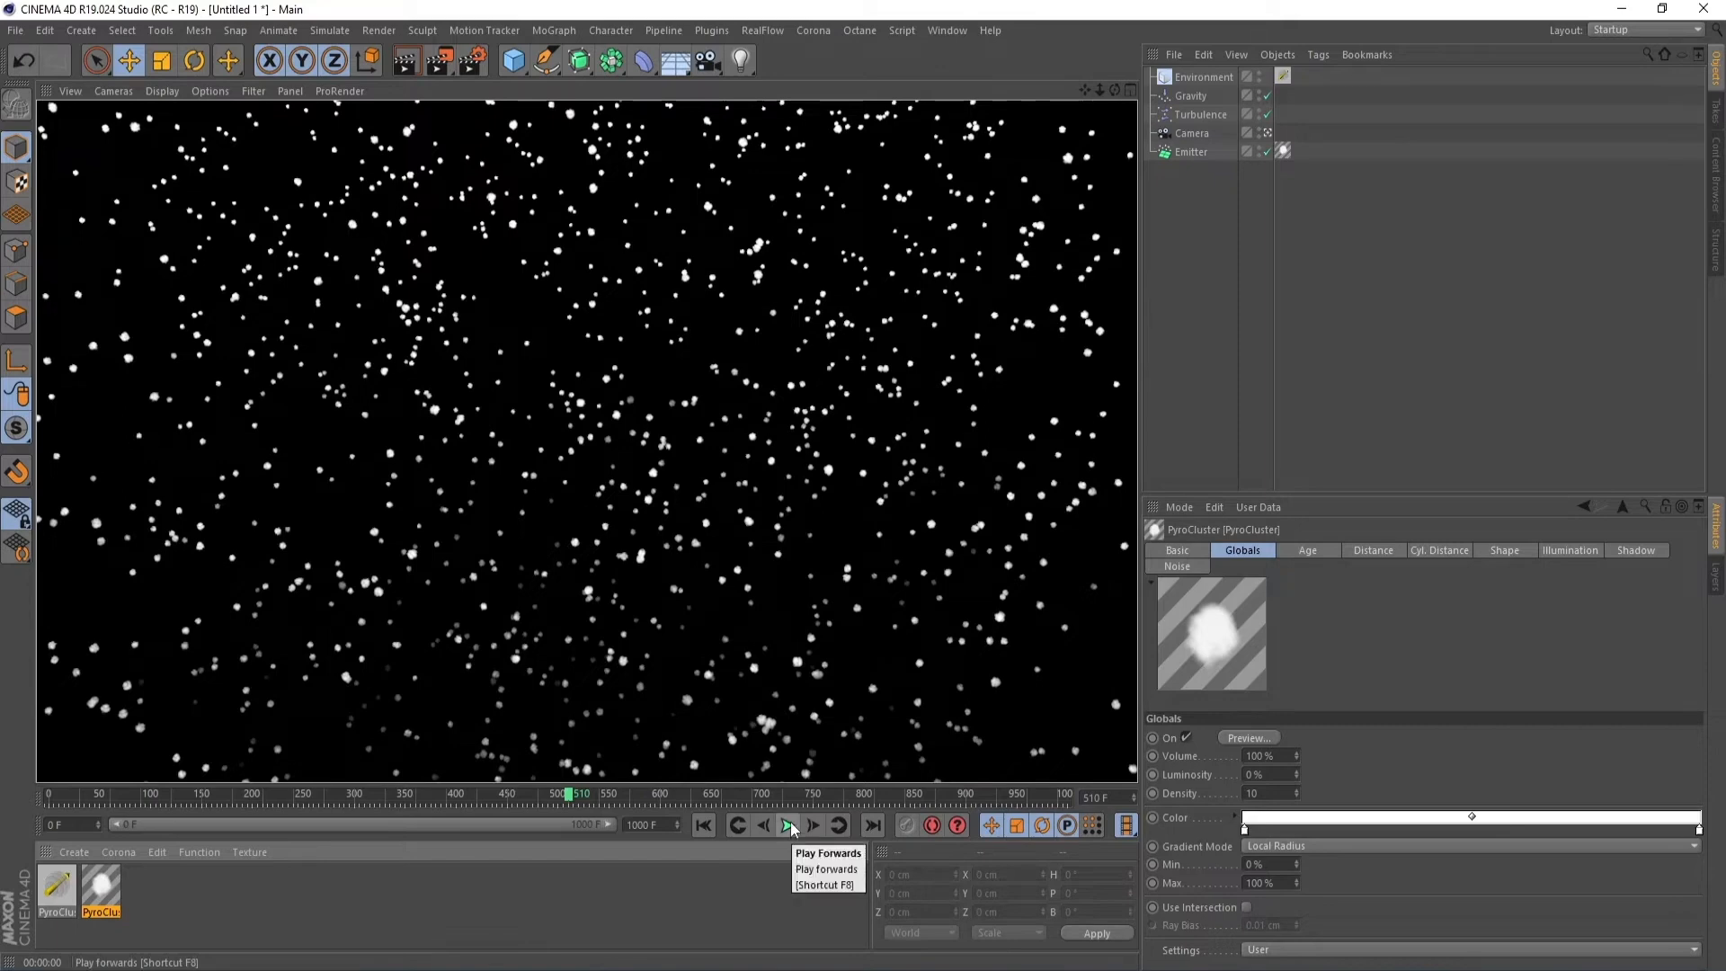
Step: Reduce the PyroCluster shape radius to 3 cm, then check it with a viewport render and further playback
{"action": "double_click", "coordinate": [88, 893]}
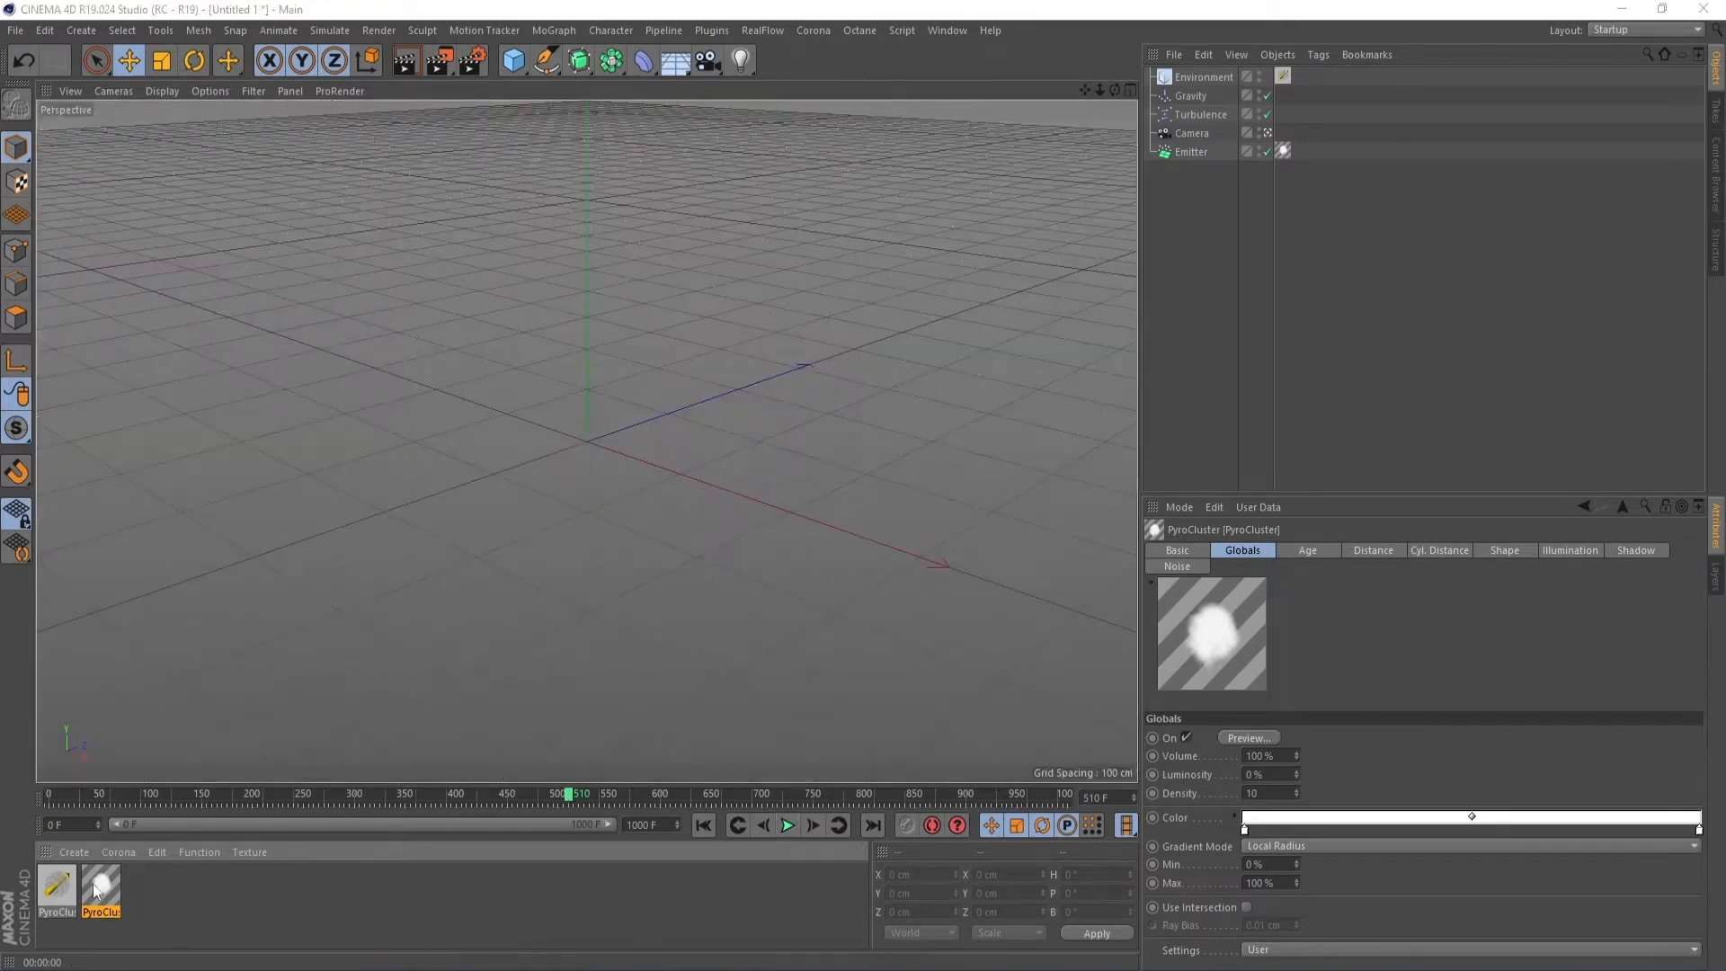
{"action": "left_click", "coordinate": [533, 208]}
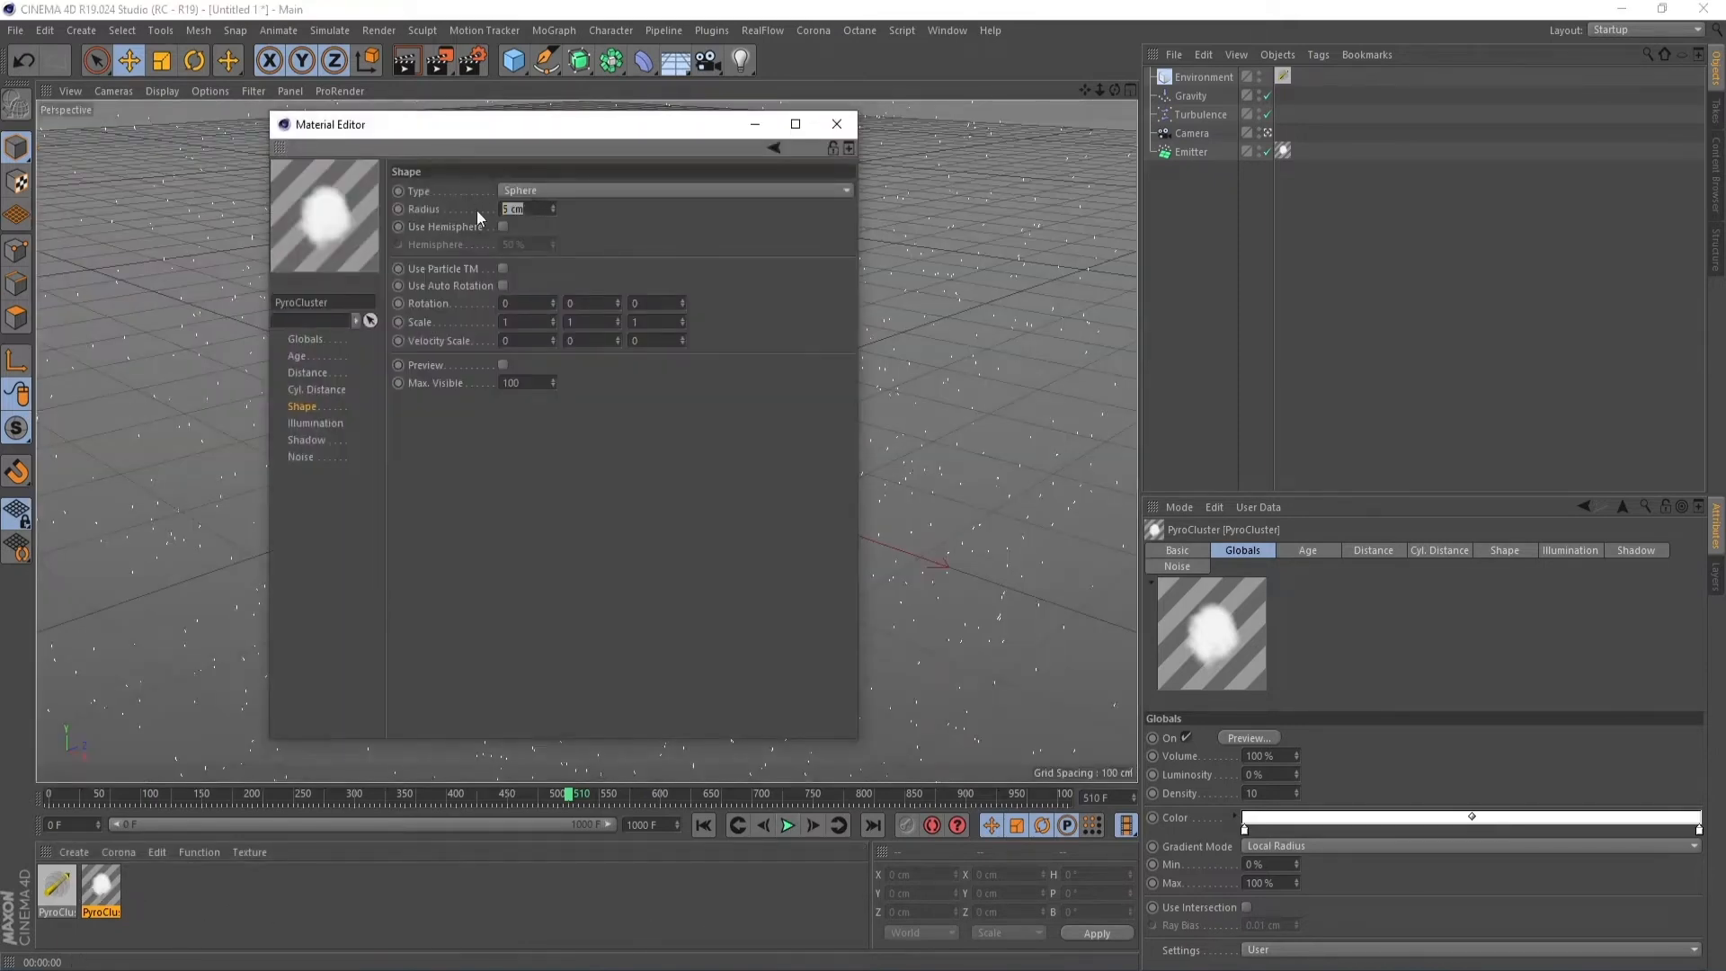
{"action": "type", "text": "3"}
{"action": "key", "text": "Return"}
{"action": "left_click", "coordinate": [836, 124]}
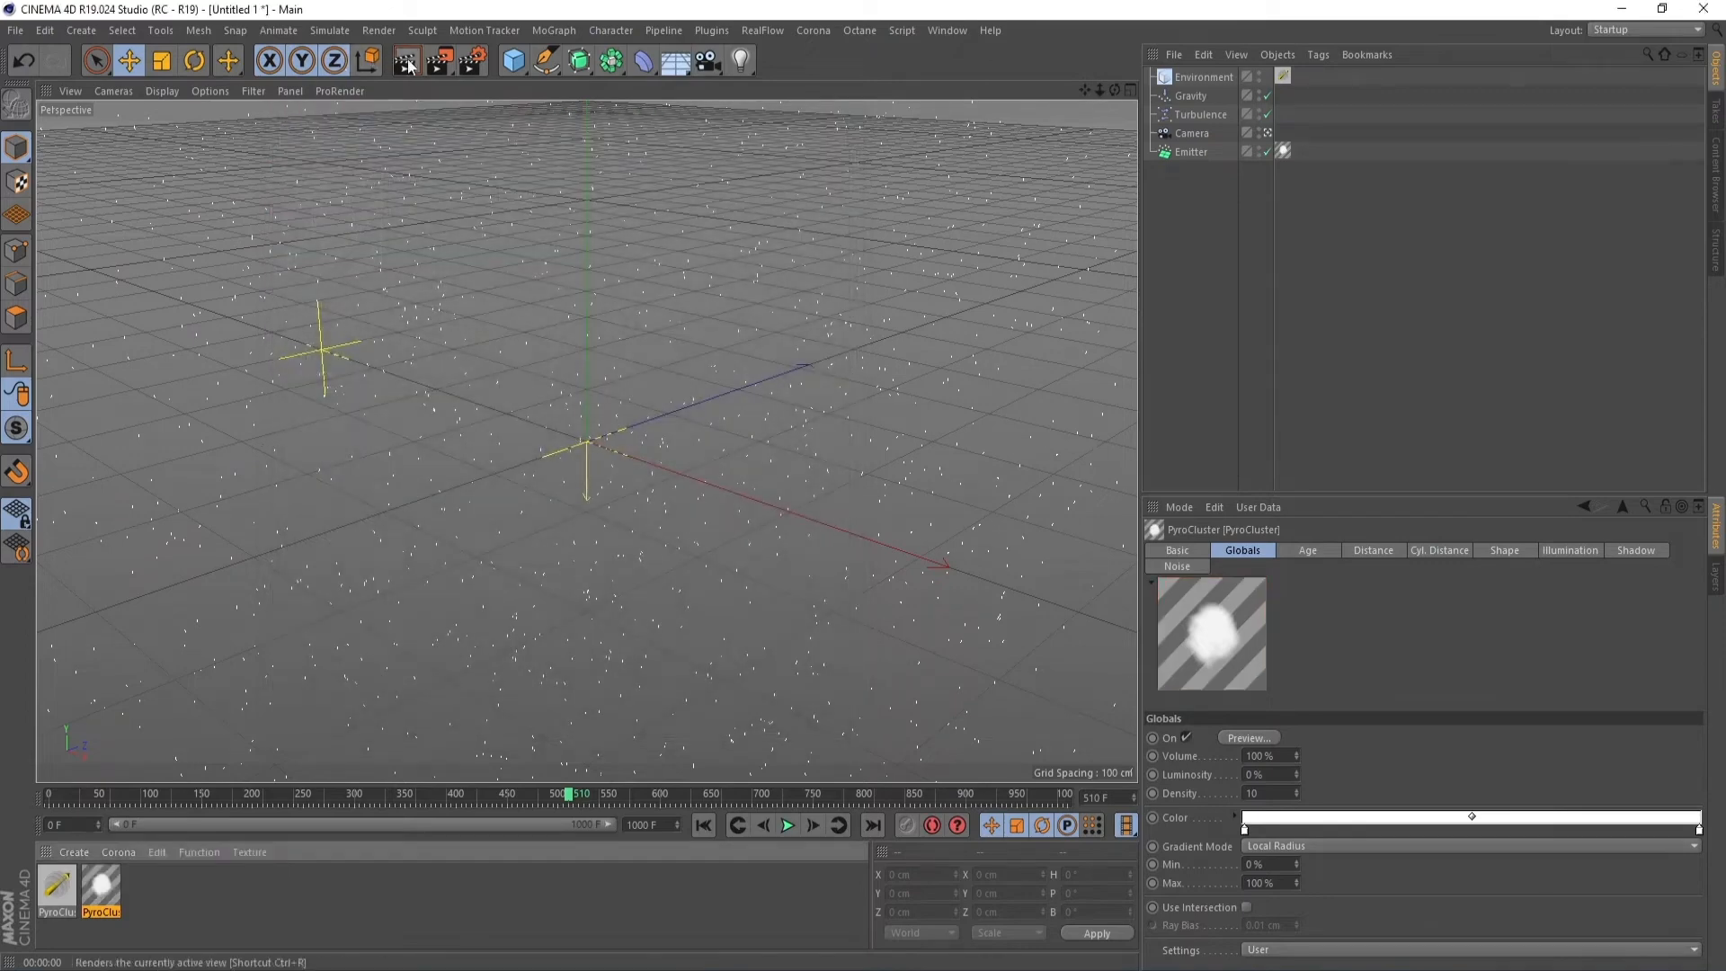
{"action": "key", "text": "ctrl+r"}
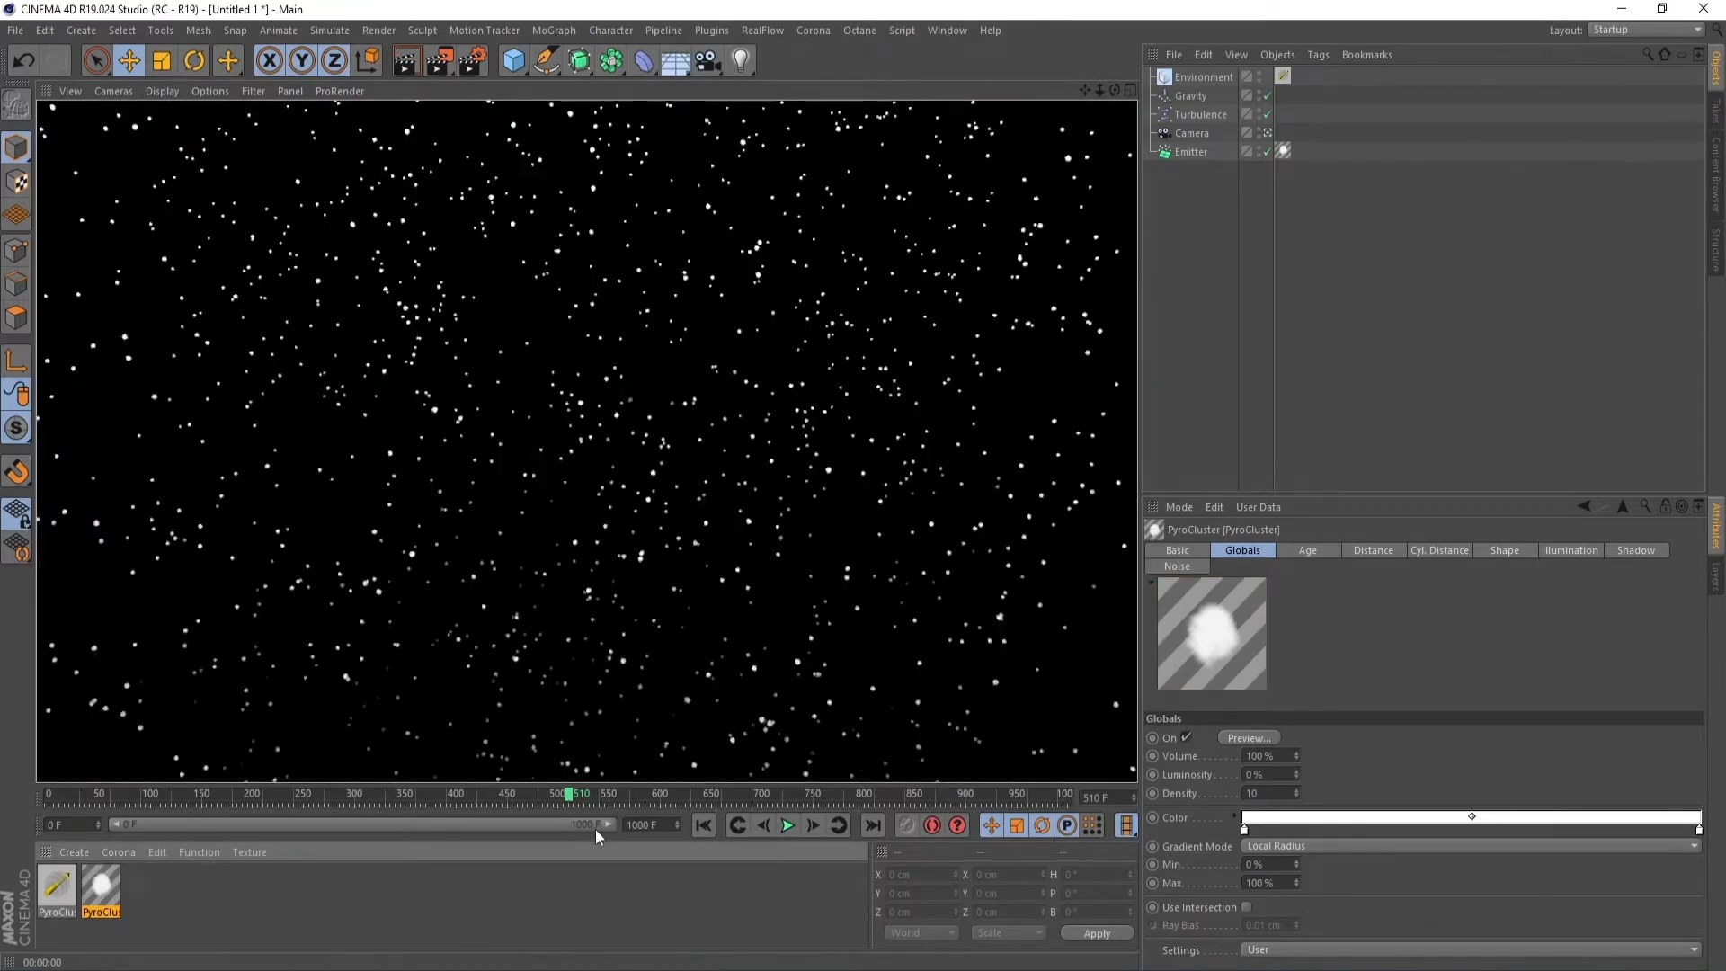
{"action": "left_click", "coordinate": [789, 825]}
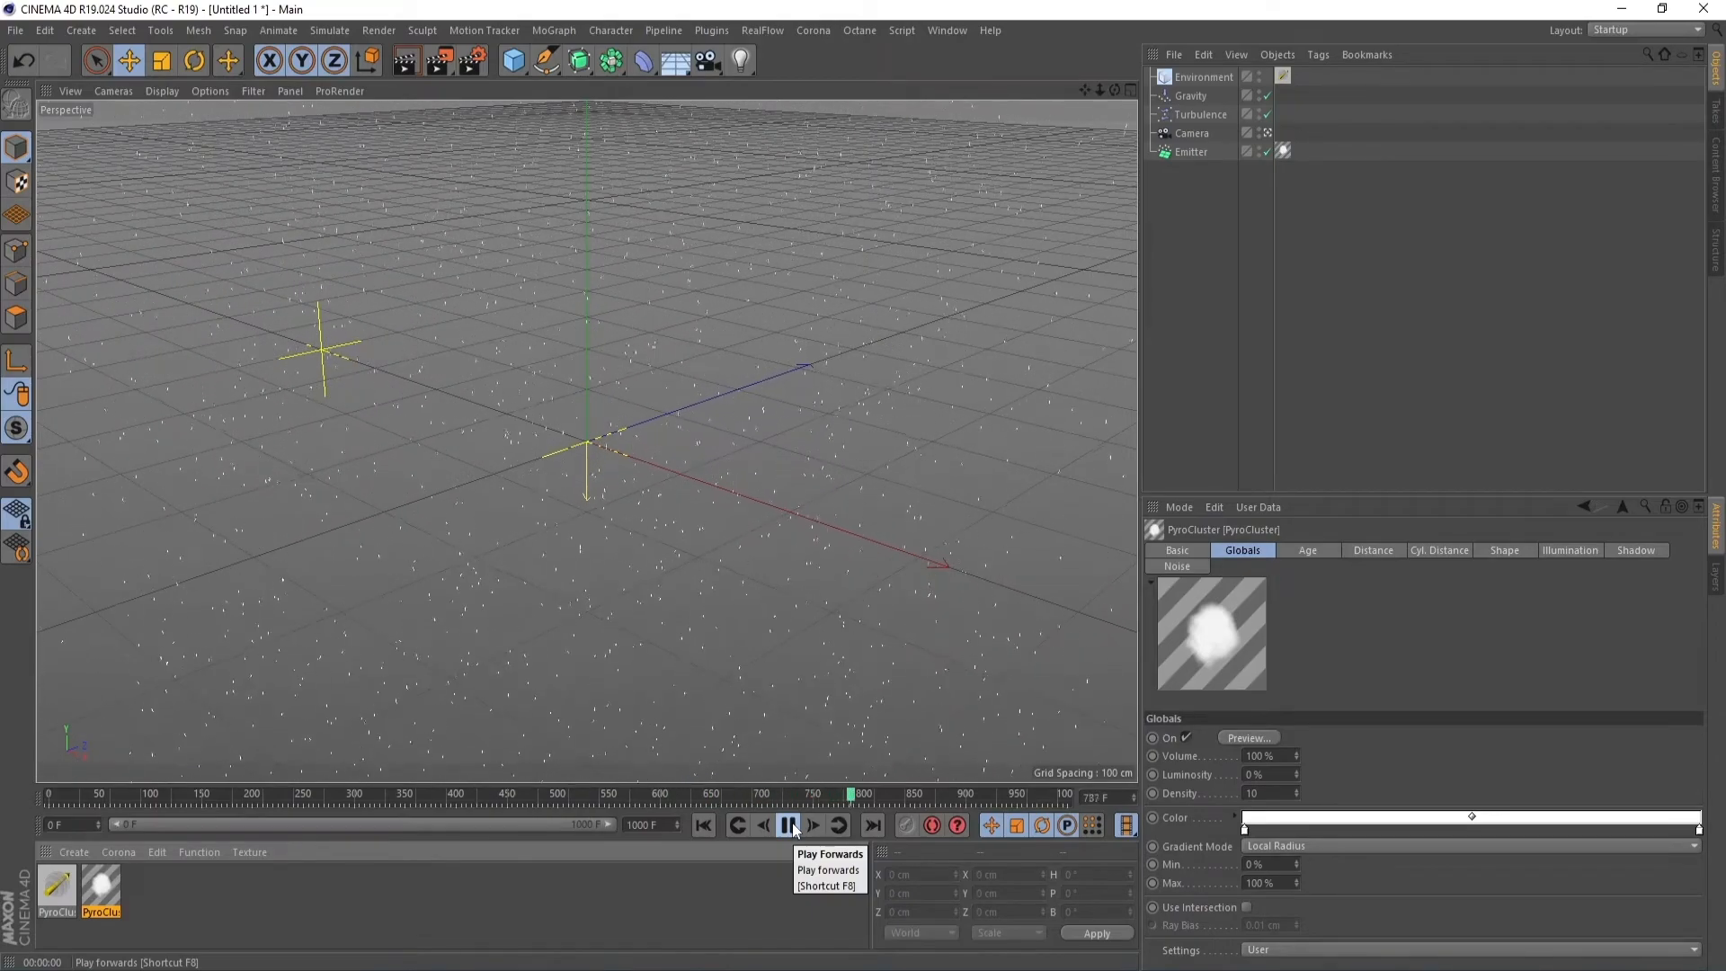
{"action": "left_click", "coordinate": [789, 825]}
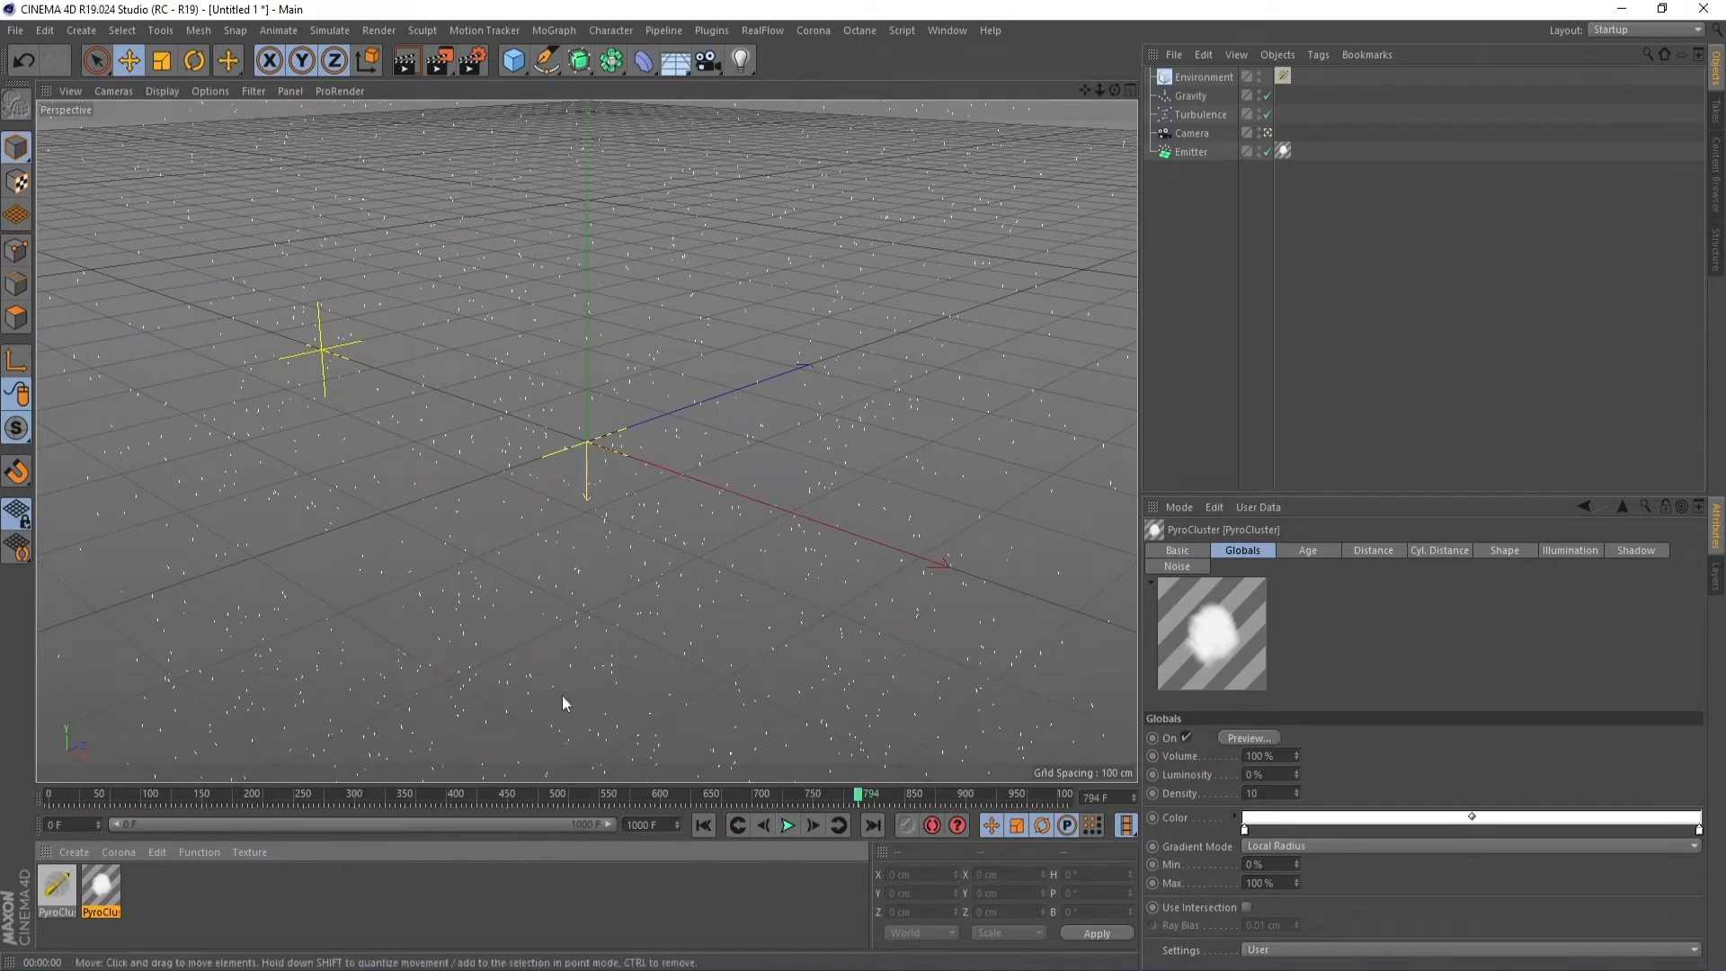
Step: Set the frame range in the render output settings to All Frames
{"action": "left_click", "coordinate": [471, 67]}
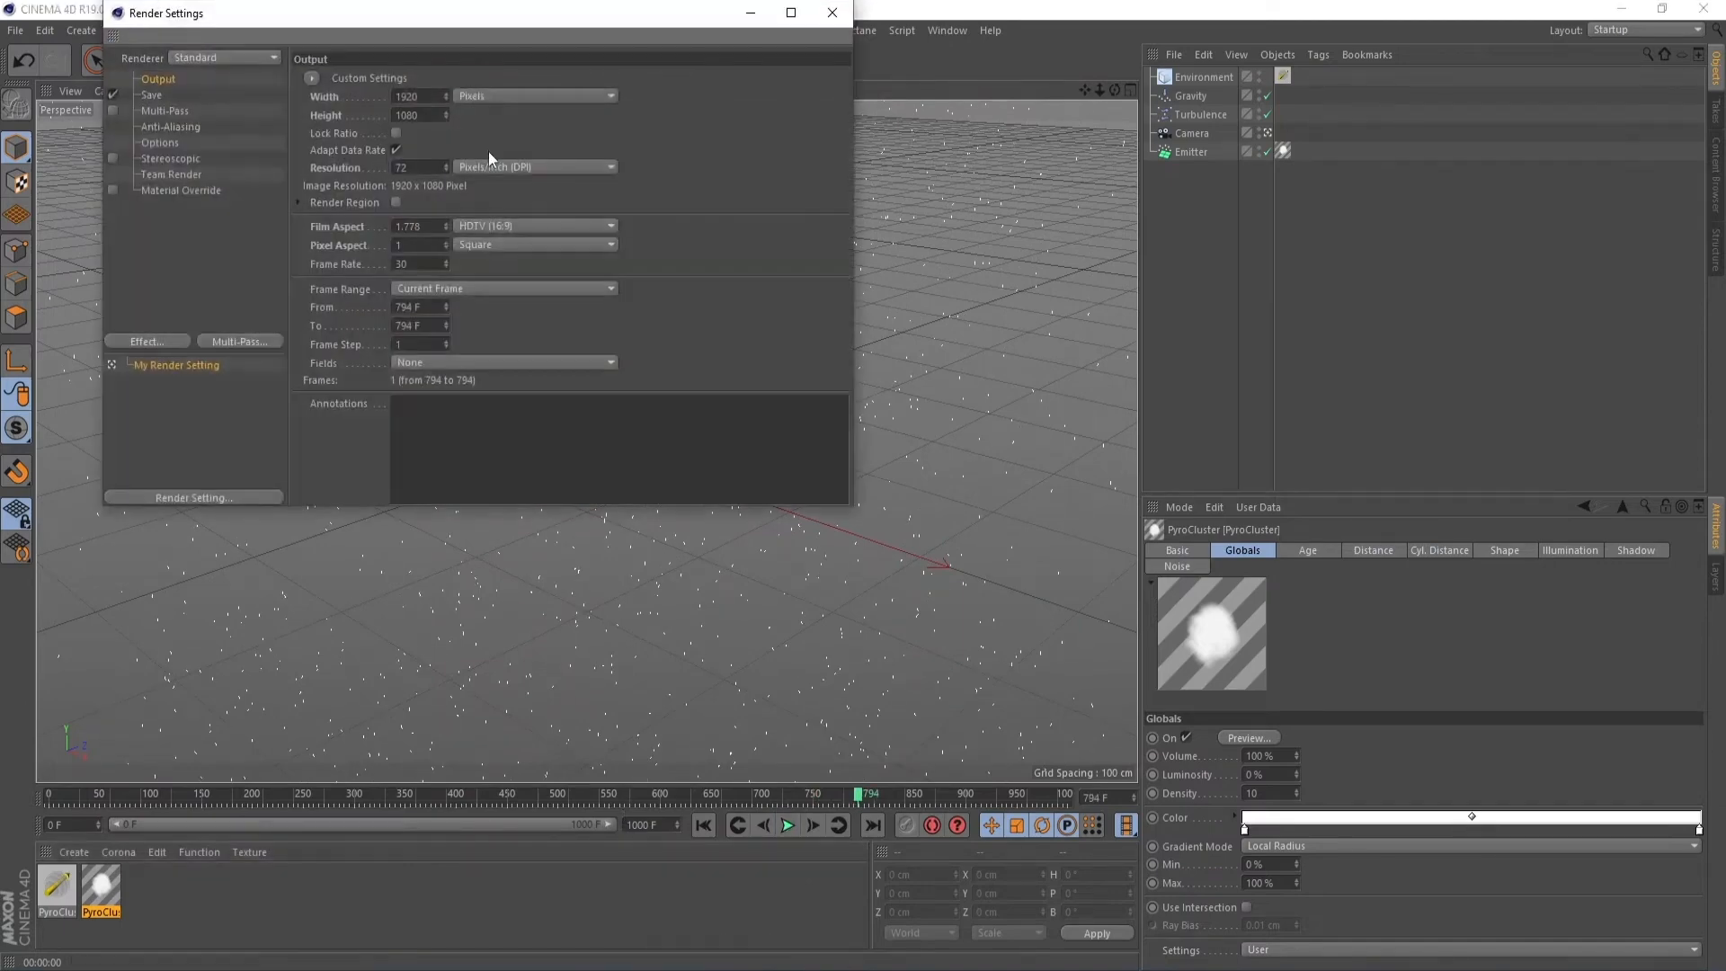
{"action": "left_click", "coordinate": [444, 287]}
{"action": "left_click", "coordinate": [455, 345]}
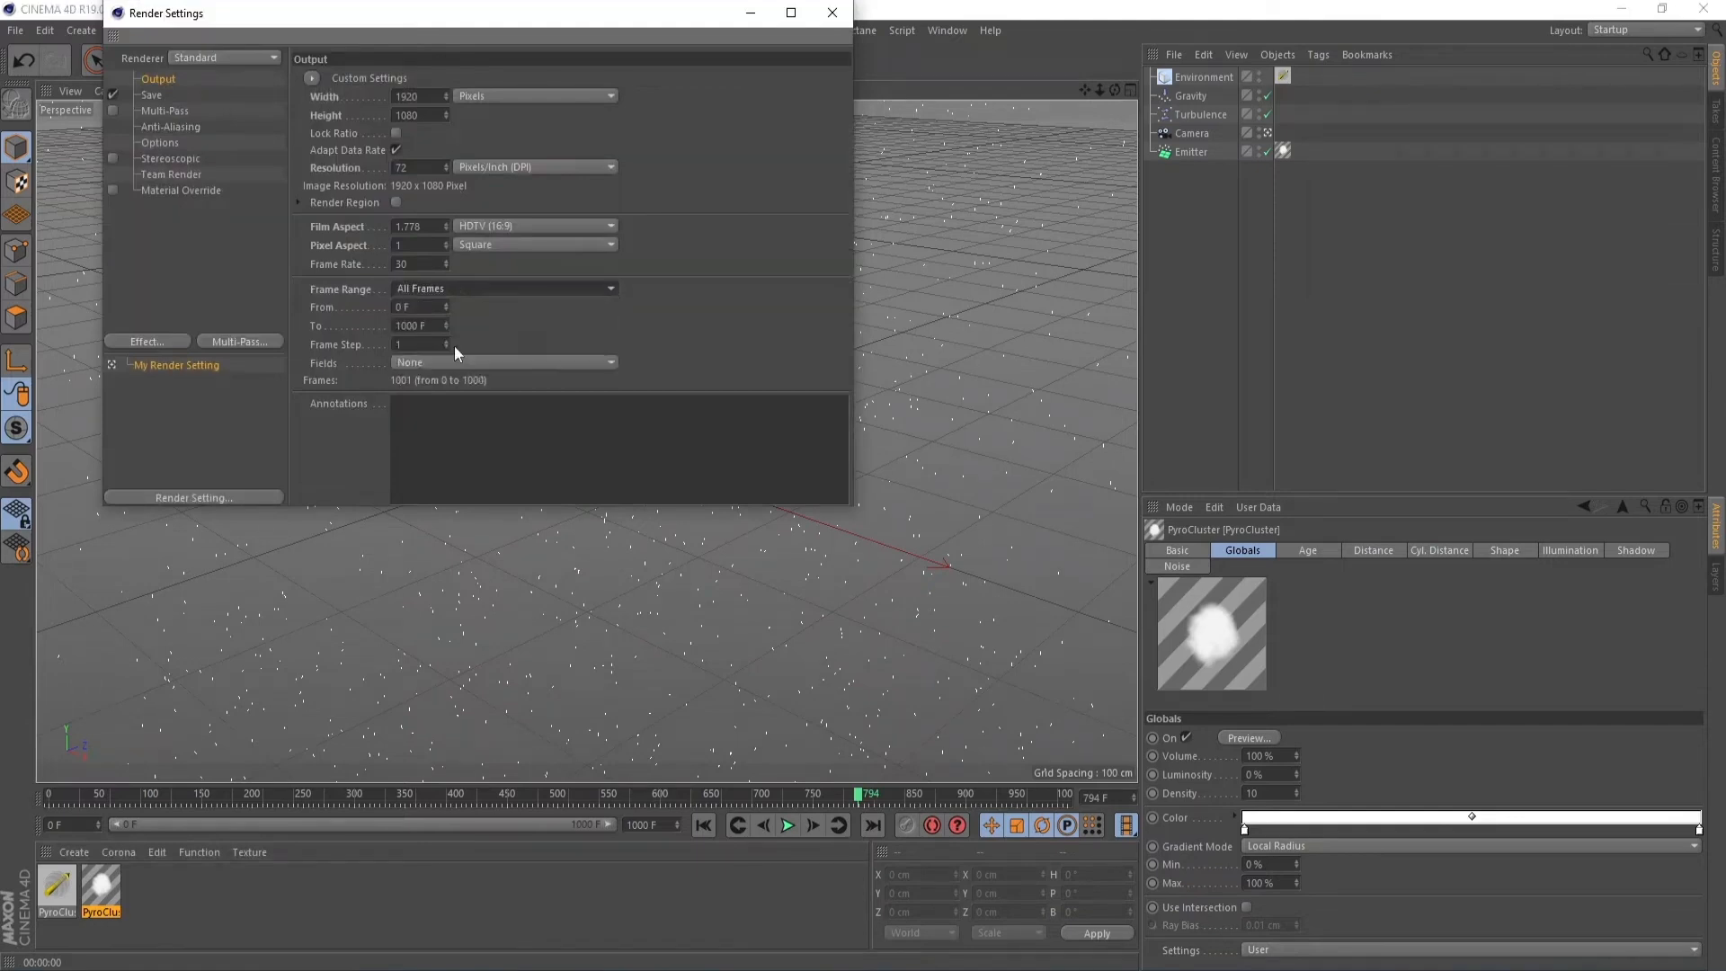
Step: Set the render's save format to PNG
{"action": "left_click", "coordinate": [159, 90]}
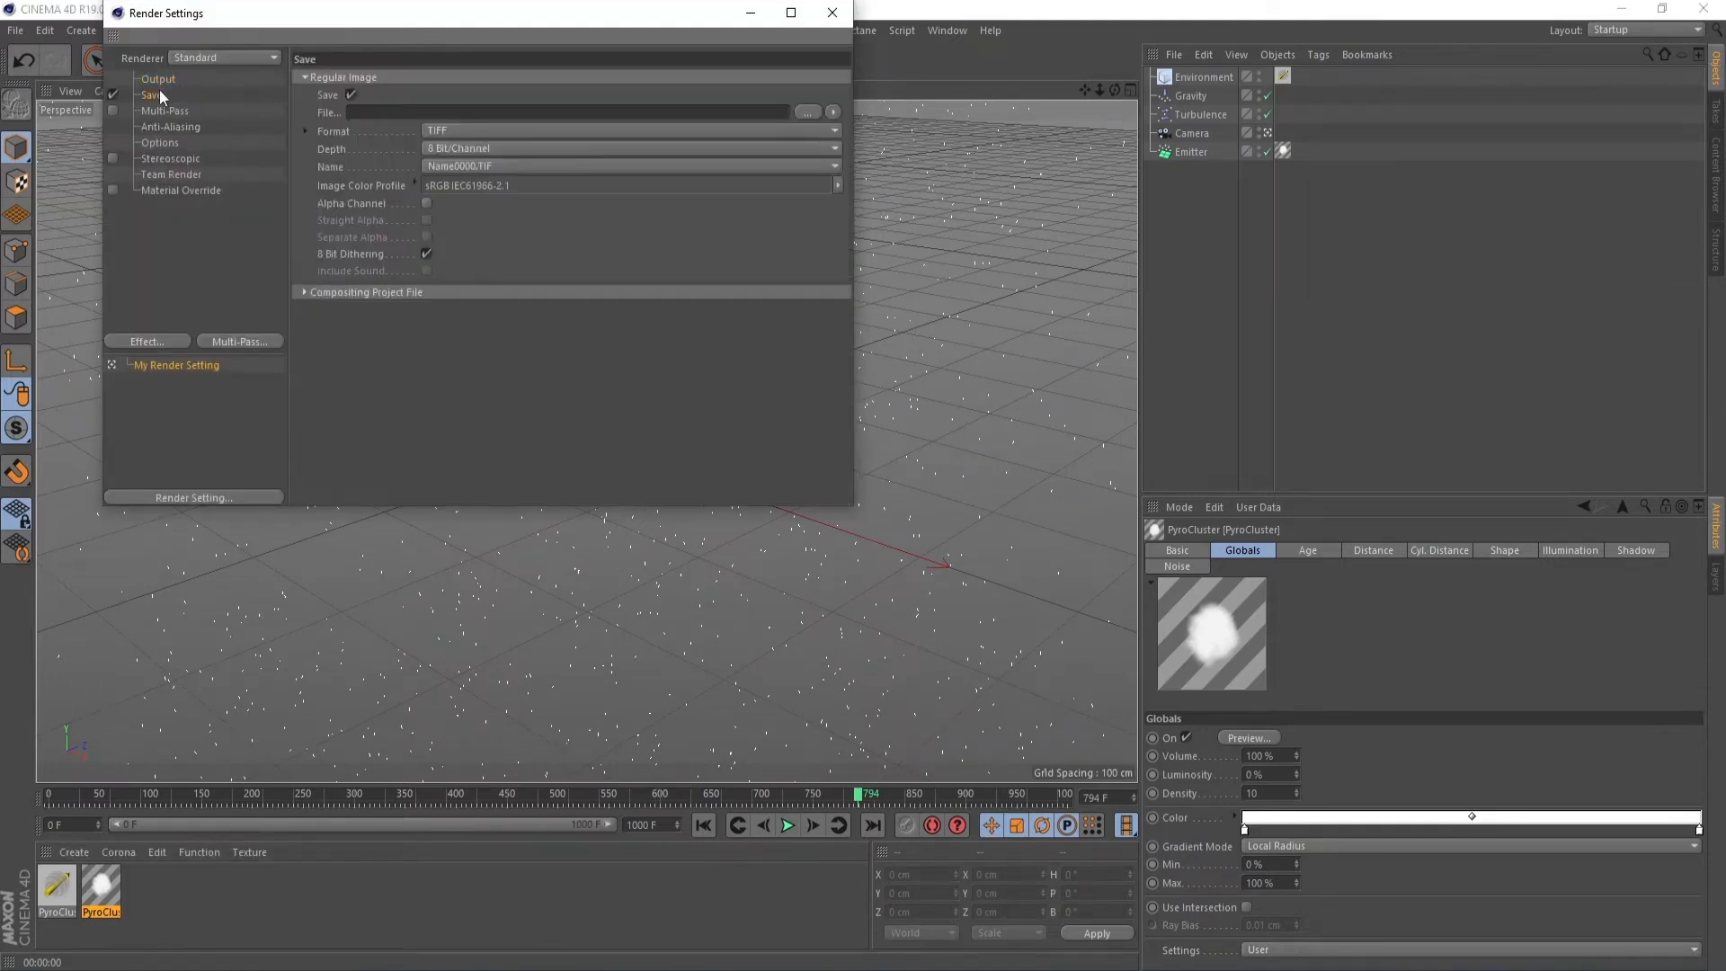
{"action": "left_click", "coordinate": [504, 133]}
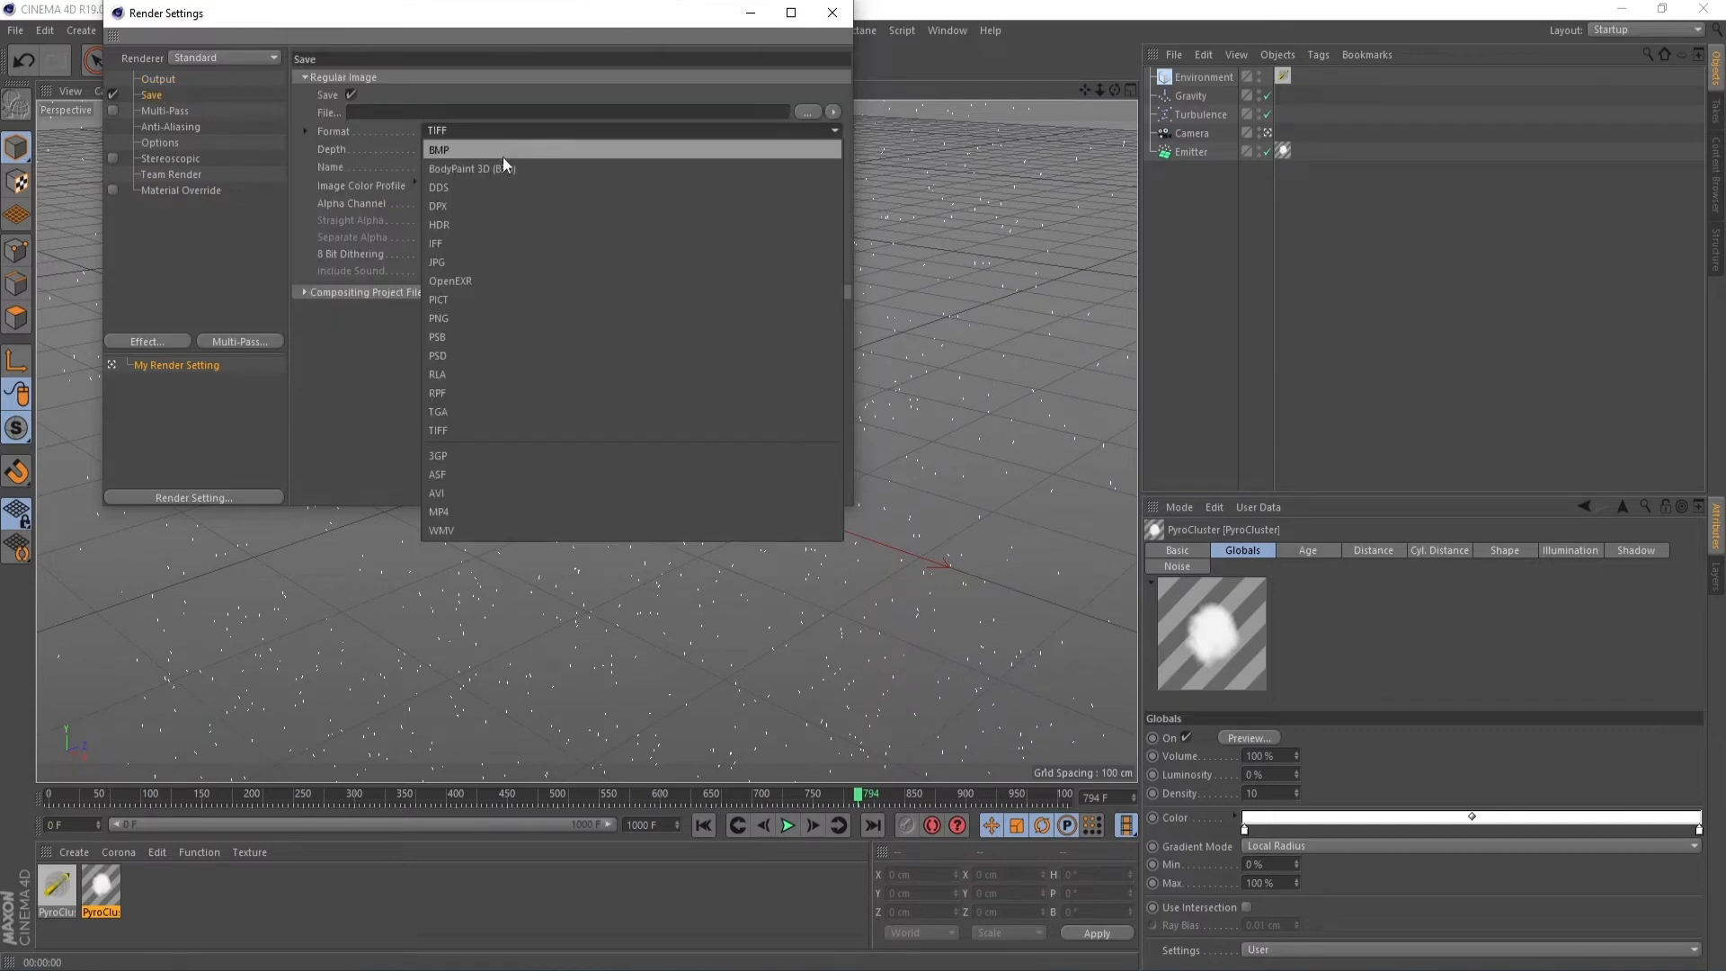
{"action": "left_click", "coordinate": [504, 318]}
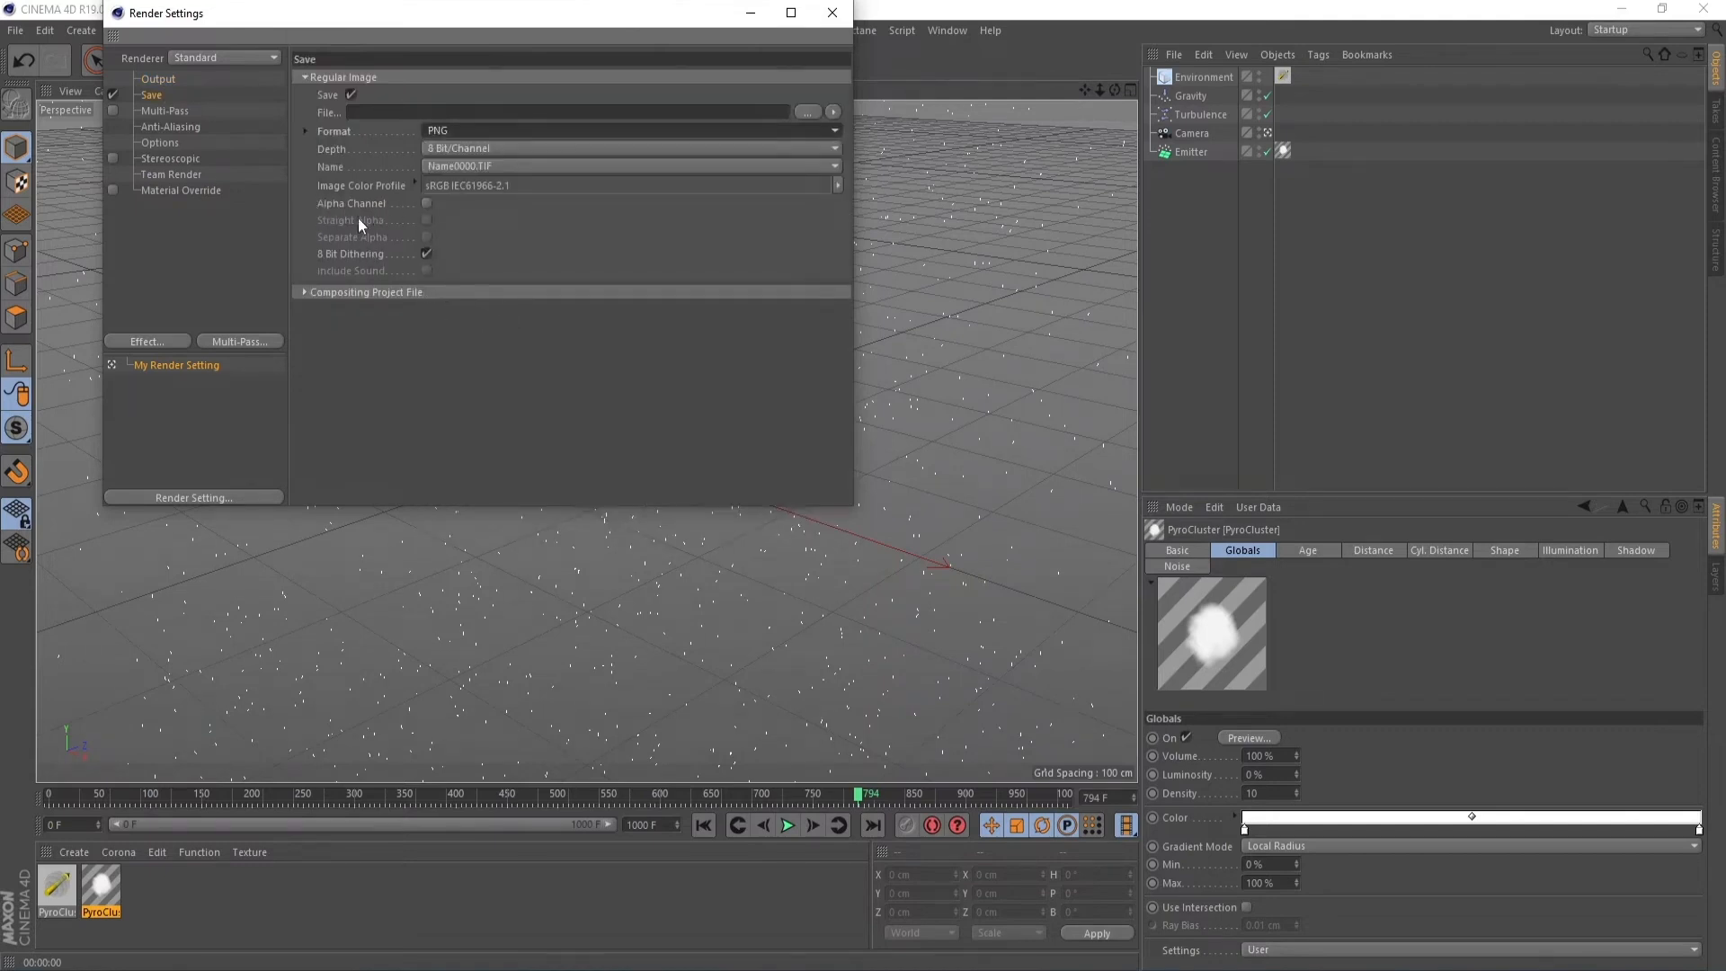
Step: Enable the alpha channel for the saved PNG images and set the output file to Snow in the D: drive's Youtube 2 folder
{"action": "left_click", "coordinate": [427, 203]}
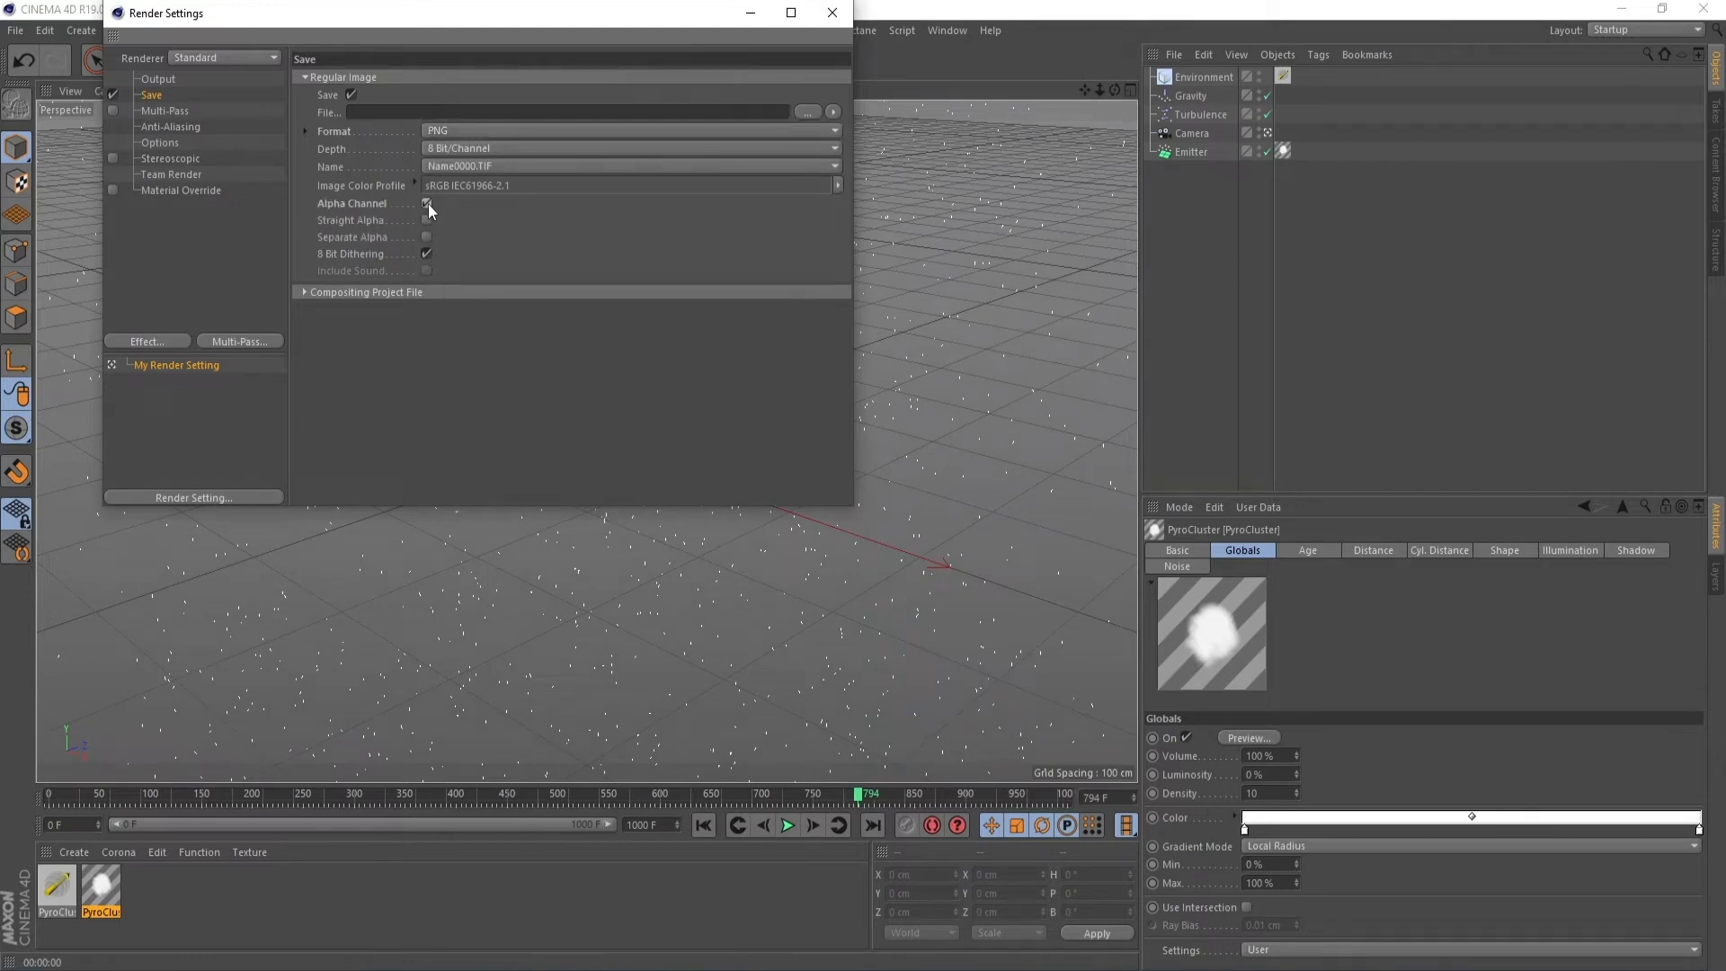
{"action": "left_click", "coordinate": [381, 114]}
{"action": "left_click", "coordinate": [806, 112]}
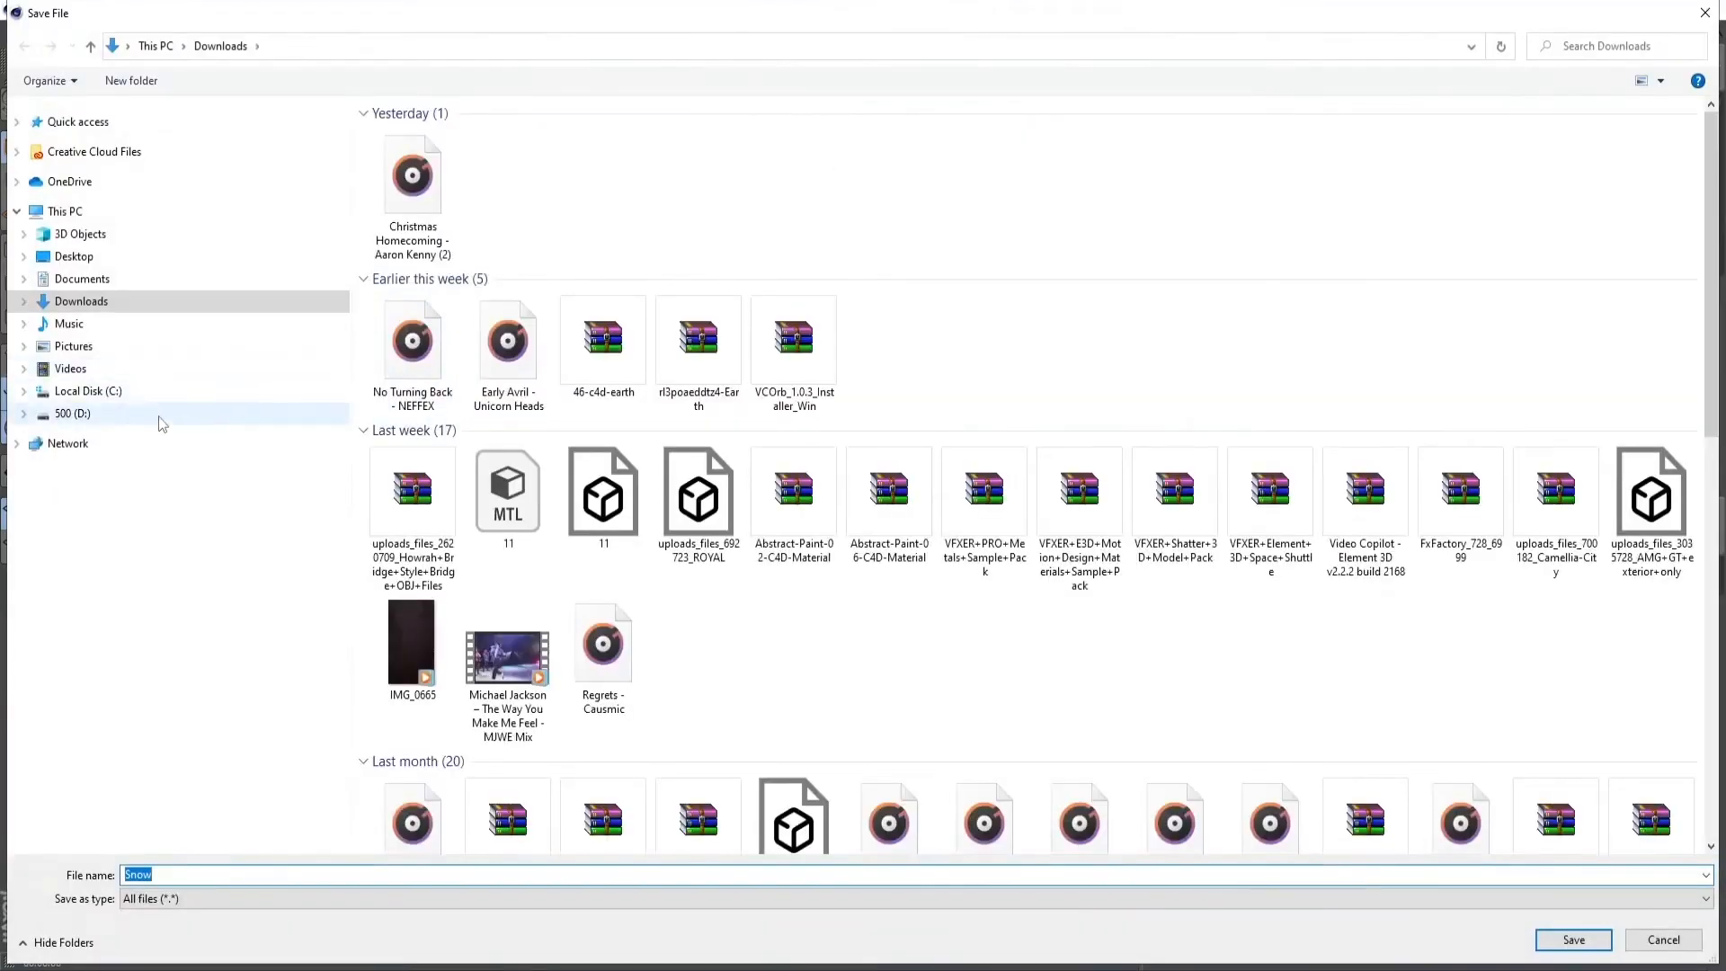
{"action": "left_click", "coordinate": [159, 418]}
{"action": "double_click", "coordinate": [1291, 182]}
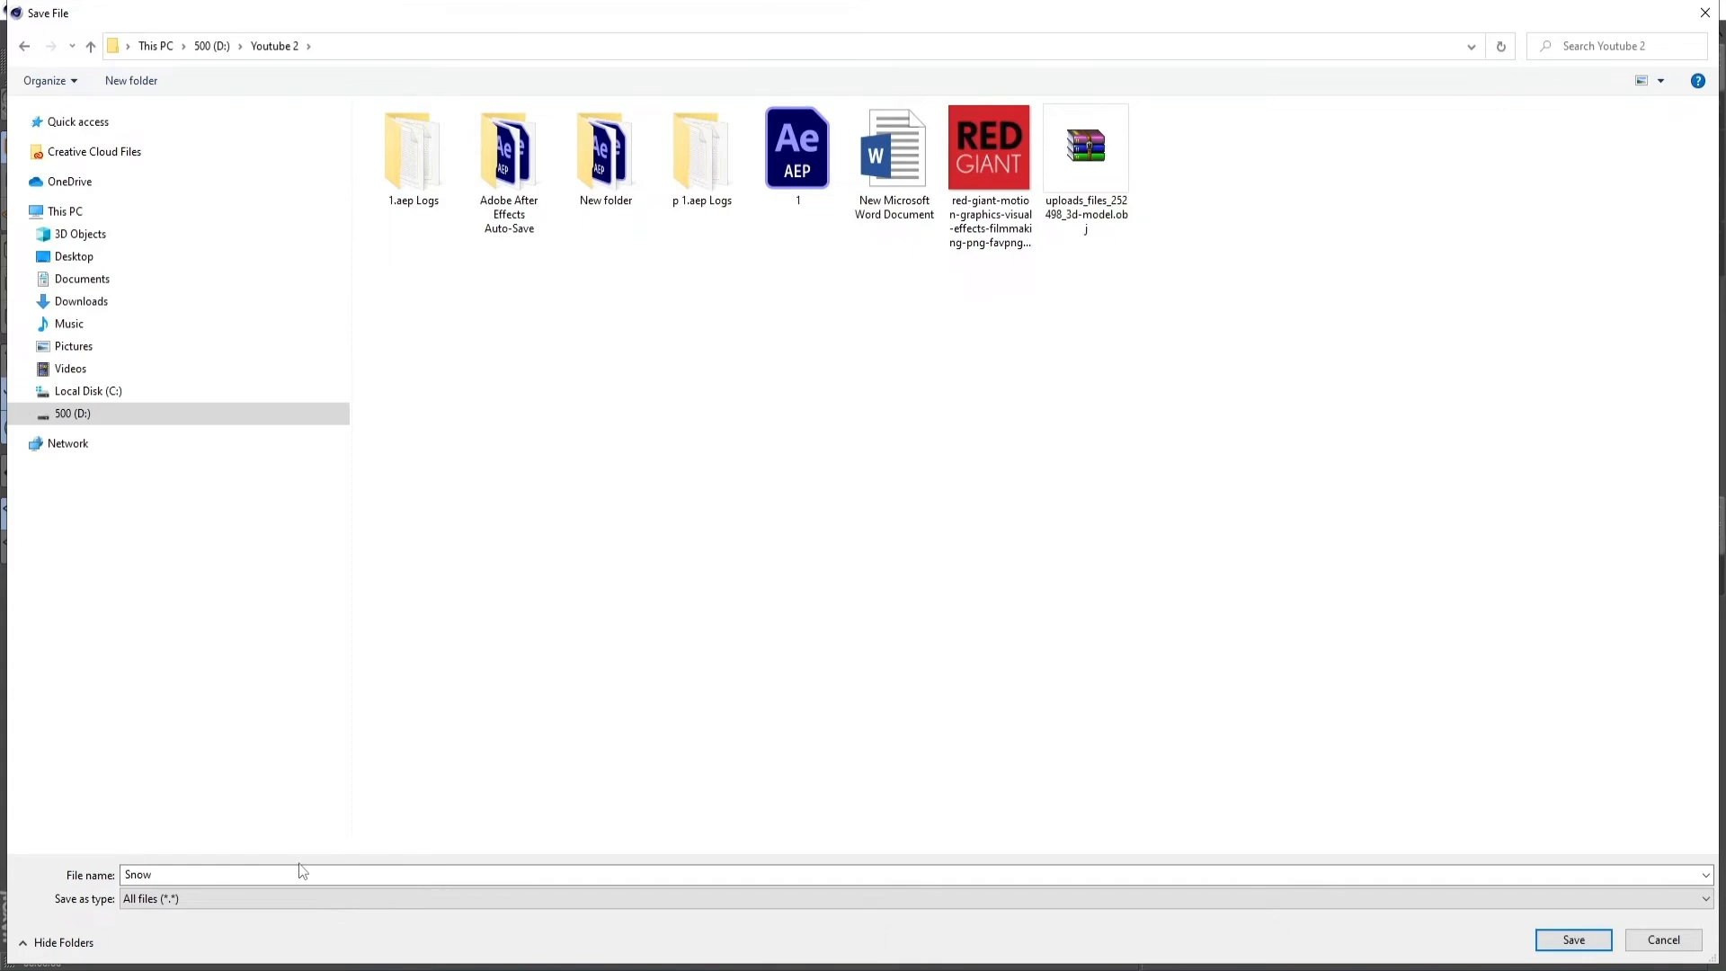
{"action": "left_click", "coordinate": [1578, 942]}
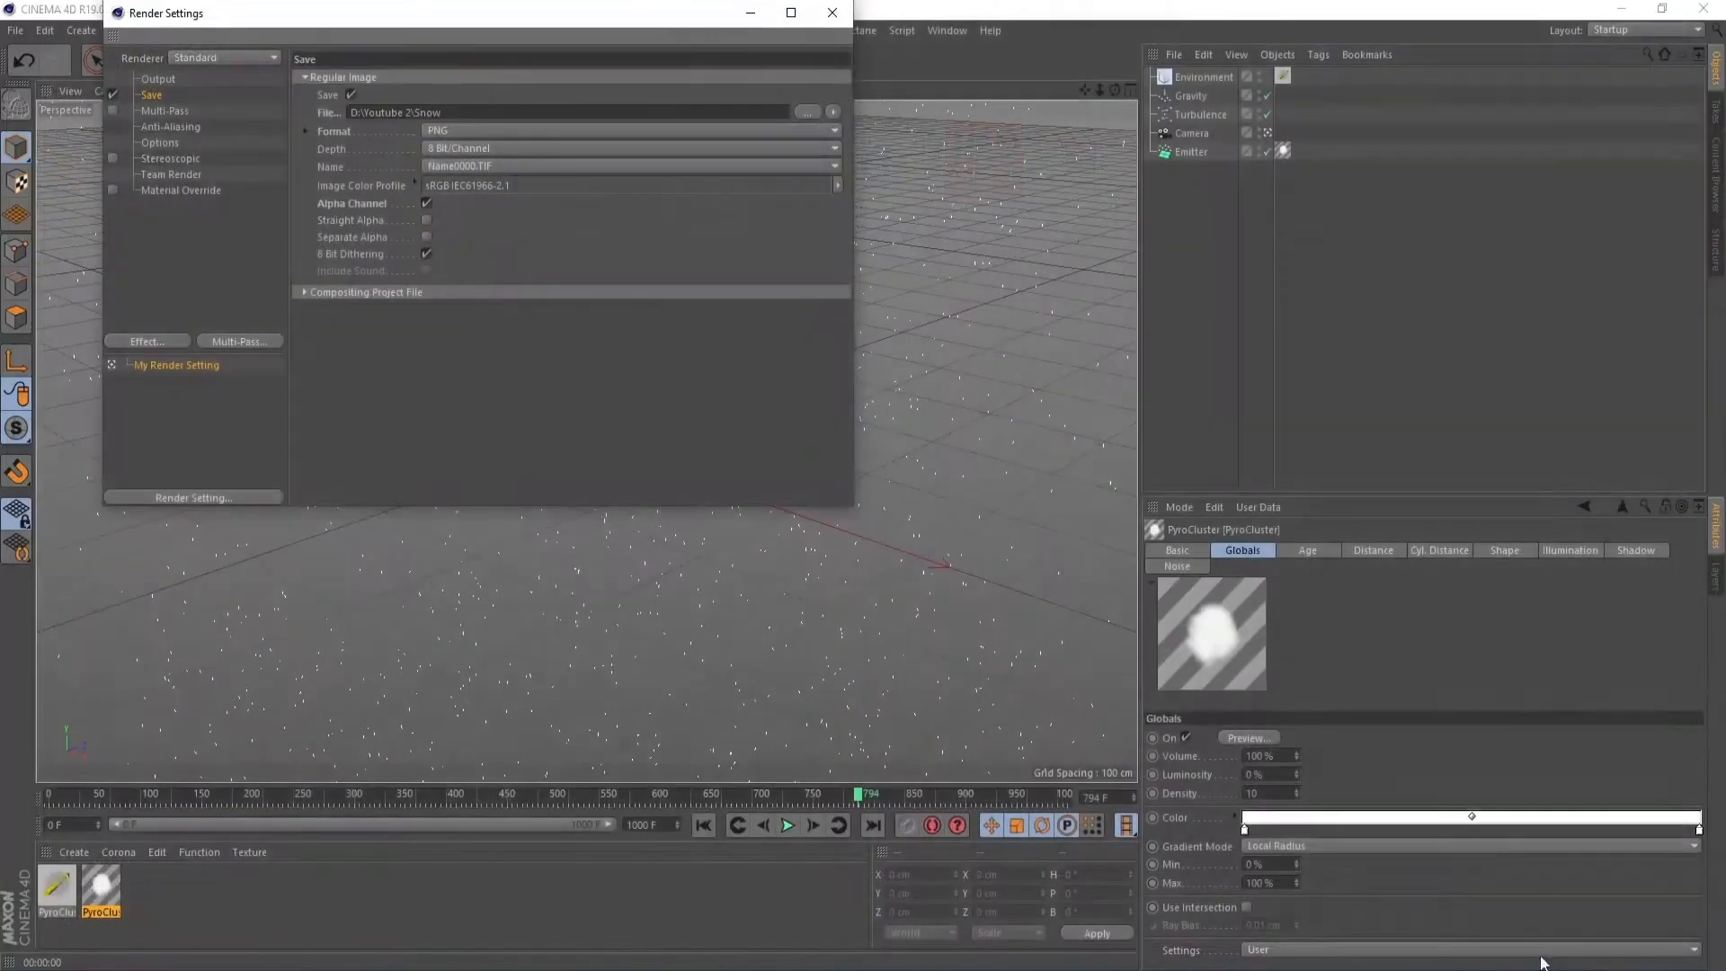
{"action": "left_click", "coordinate": [832, 13]}
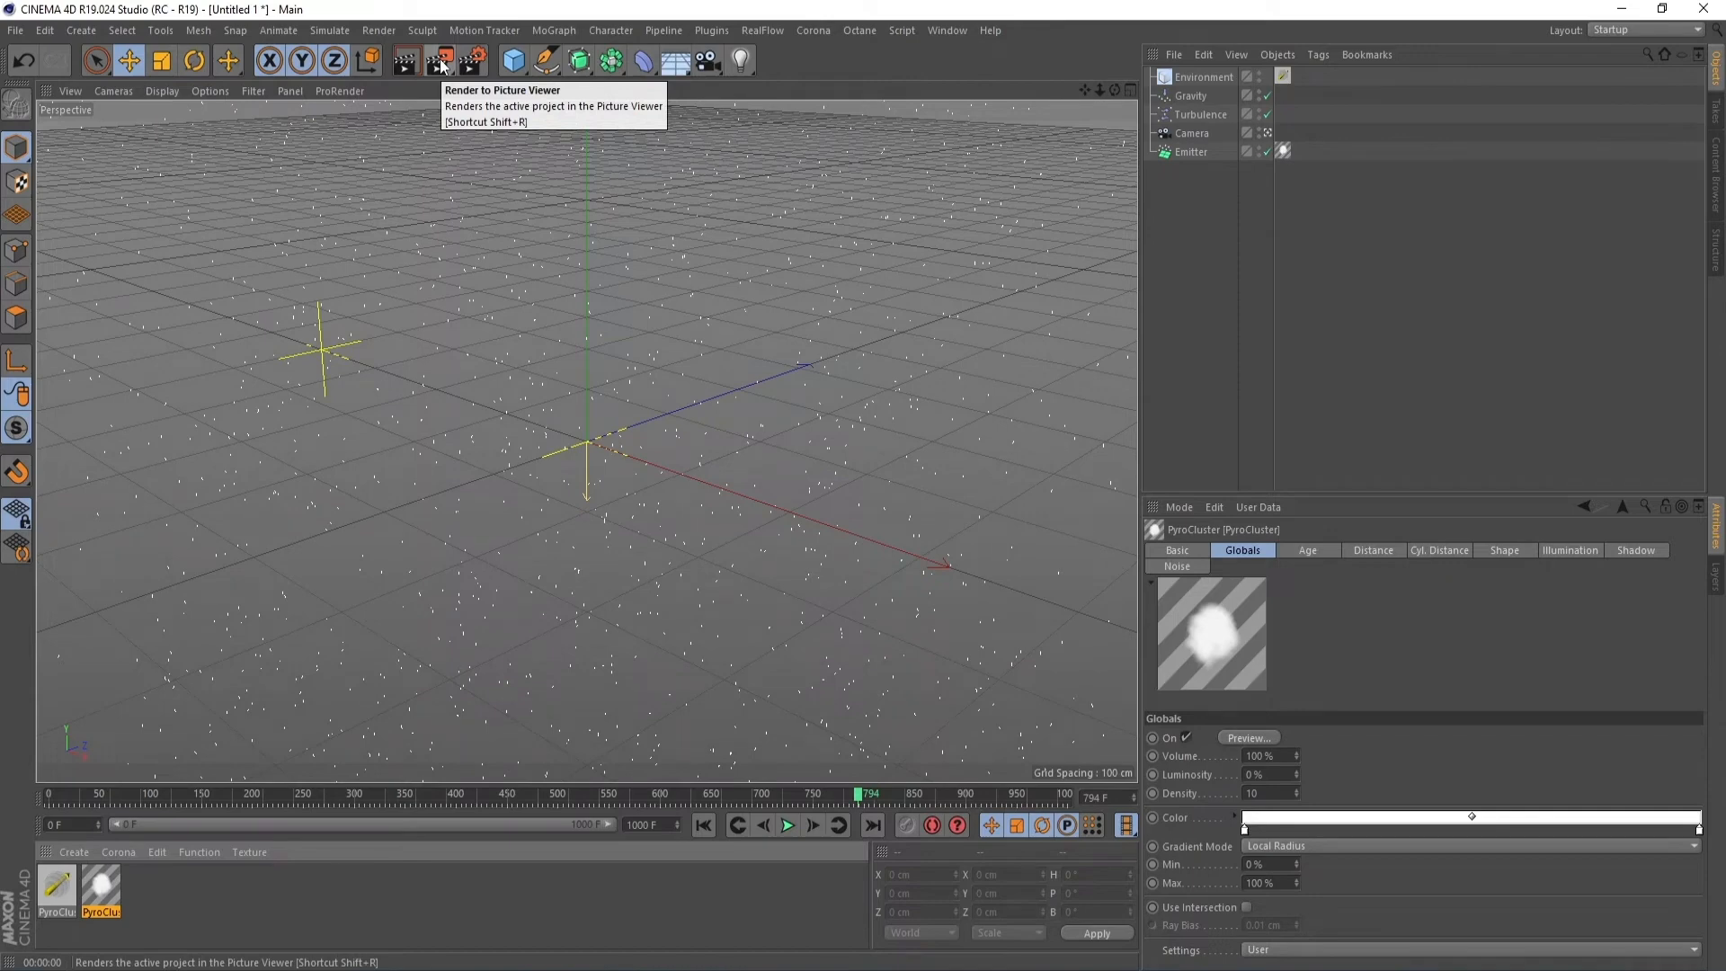
Step: Start rendering the particle animation to the Picture Viewer and maximize the viewer window
{"action": "left_click", "coordinate": [440, 65]}
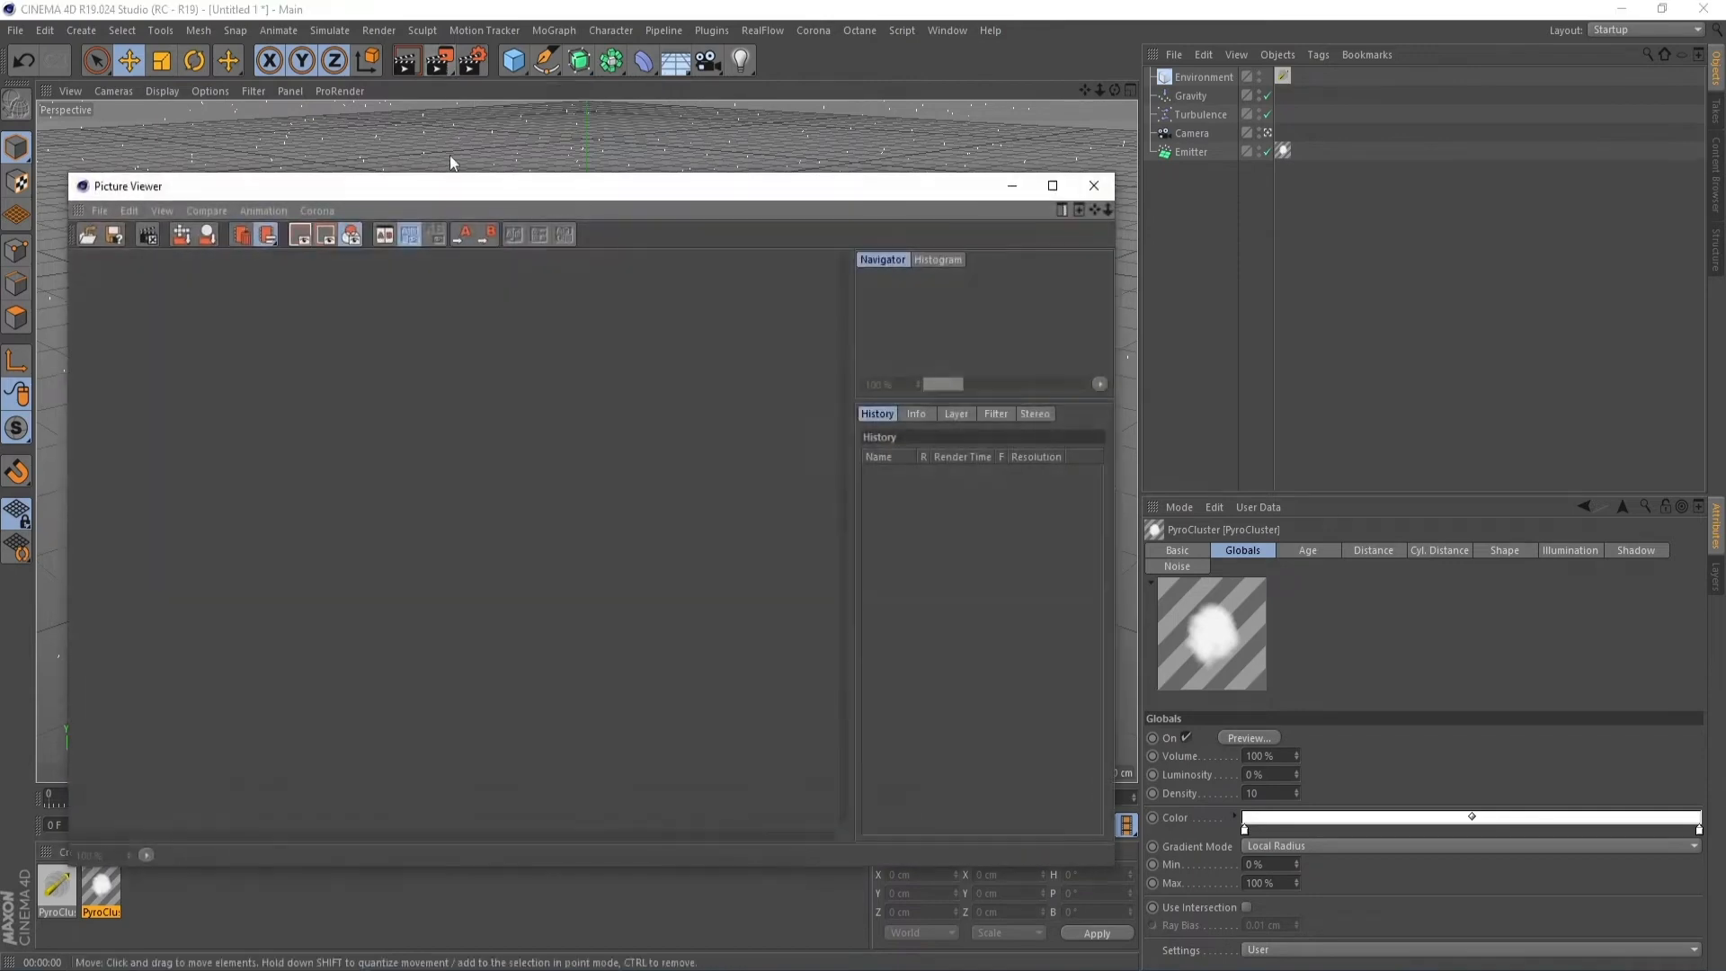
{"action": "left_click", "coordinate": [1053, 185]}
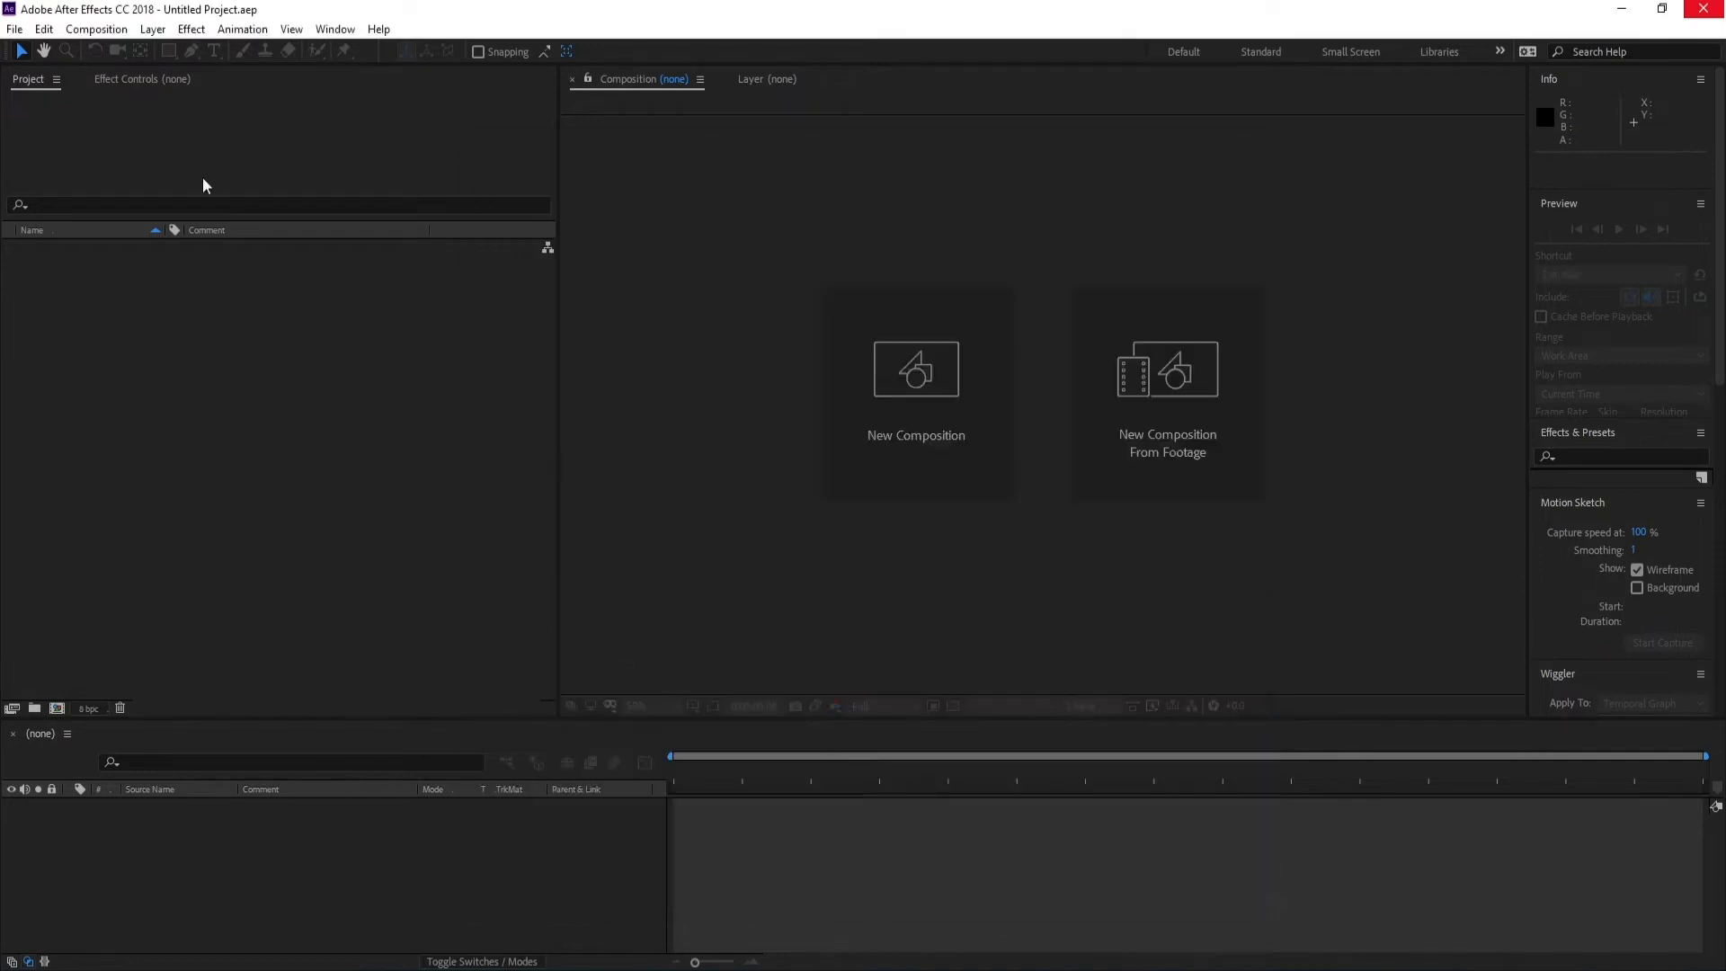
Step: Switch to After Effects and create a 1920 x 1080 composition at 30 fps with a duration of 20 seconds
{"action": "left_click", "coordinate": [96, 29]}
{"action": "left_click", "coordinate": [117, 54]}
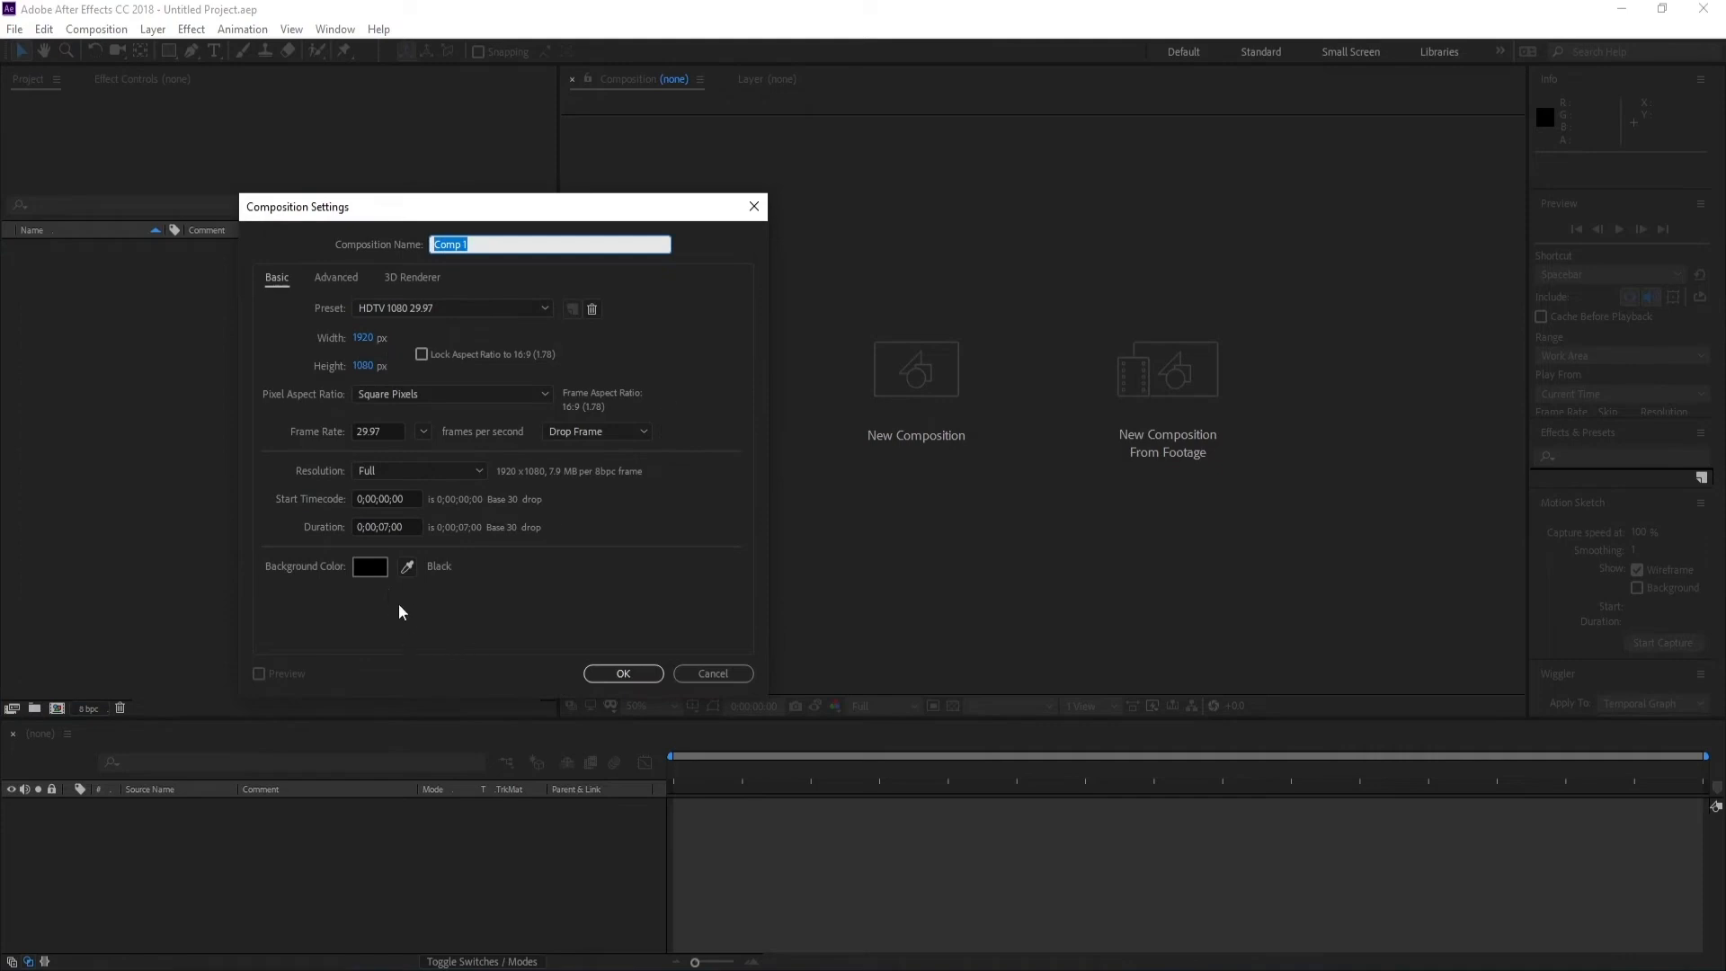
{"action": "double_click", "coordinate": [387, 528]}
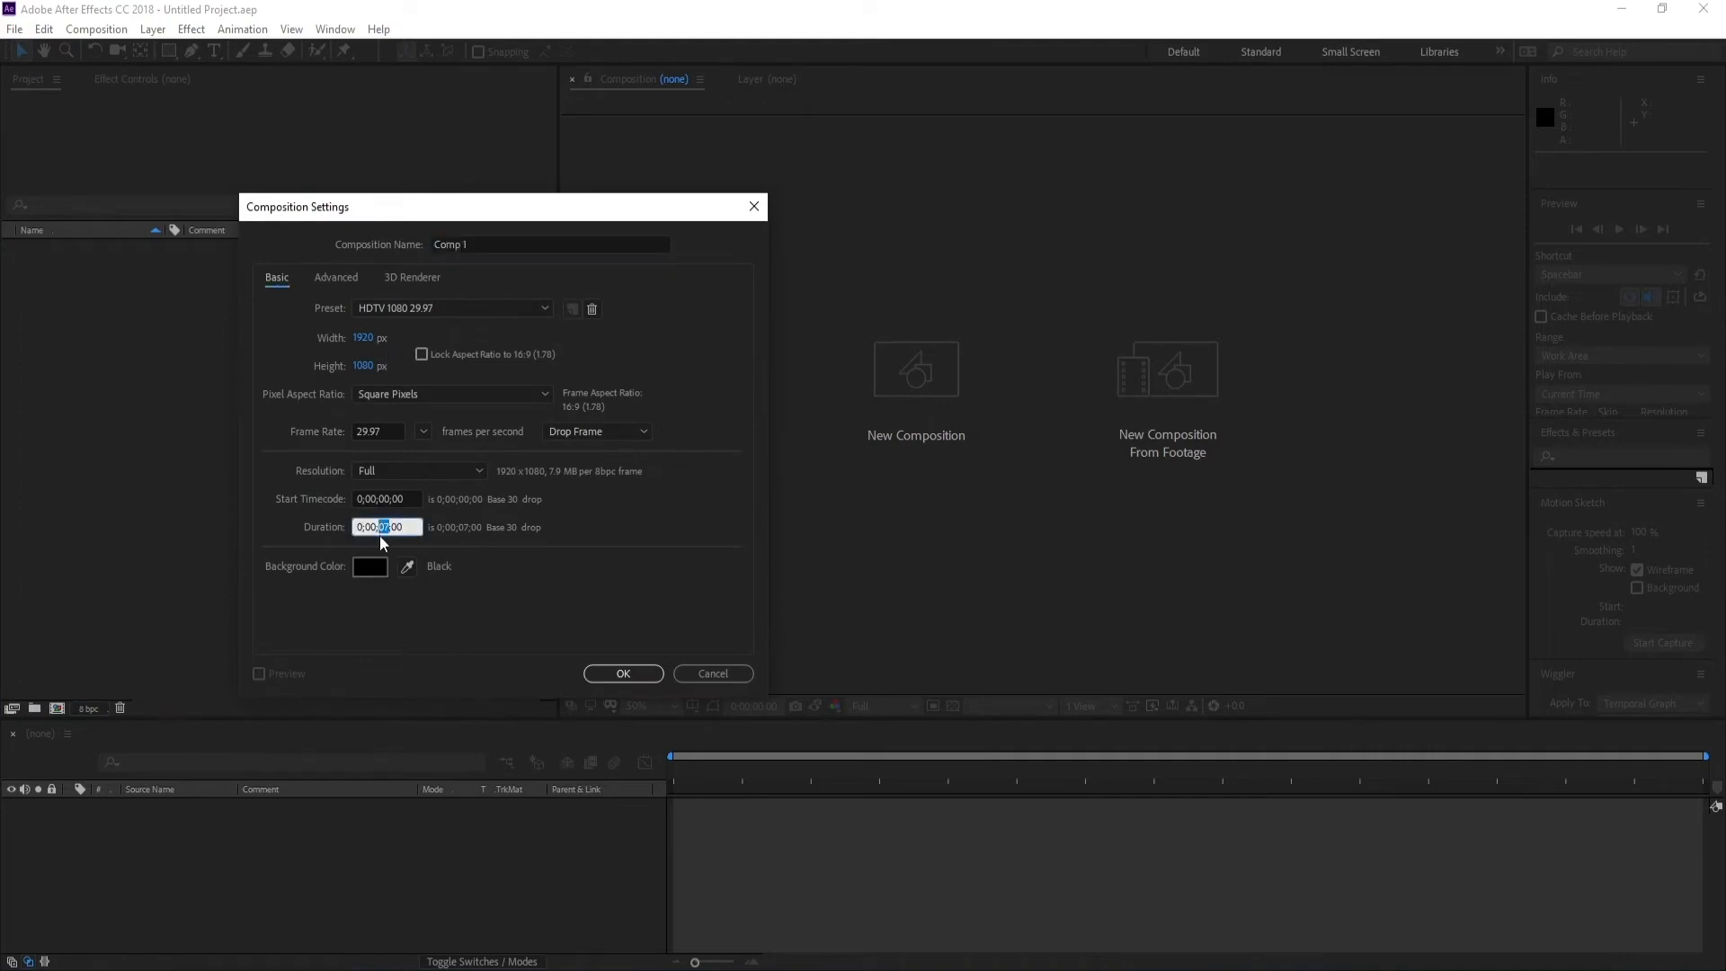
{"action": "type", "text": "20"}
{"action": "left_click", "coordinate": [668, 604]}
{"action": "type", "text": "30"}
{"action": "left_click", "coordinate": [579, 554]}
{"action": "left_click", "coordinate": [621, 673]}
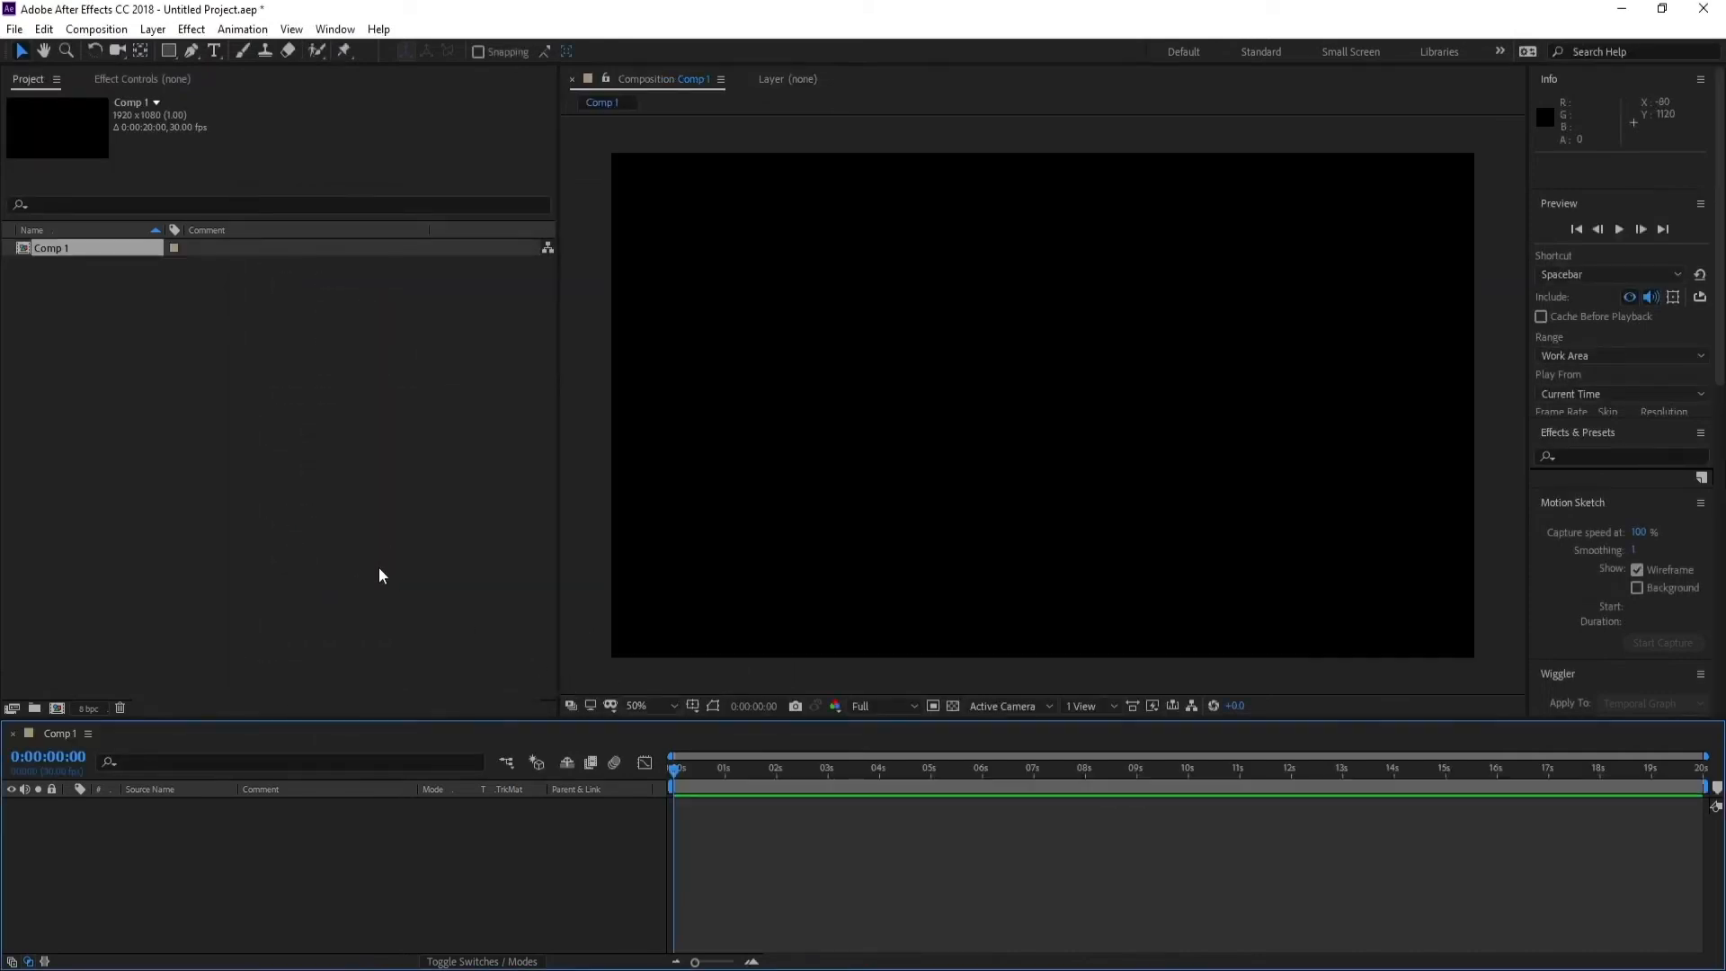
Step: Import the Youtube 2 folder's Snow frames as a PNG sequence starting at Snow0000 and add it to Comp 1 as a layer
{"action": "left_click", "coordinate": [15, 28]}
{"action": "mouse_move", "coordinate": [261, 292]}
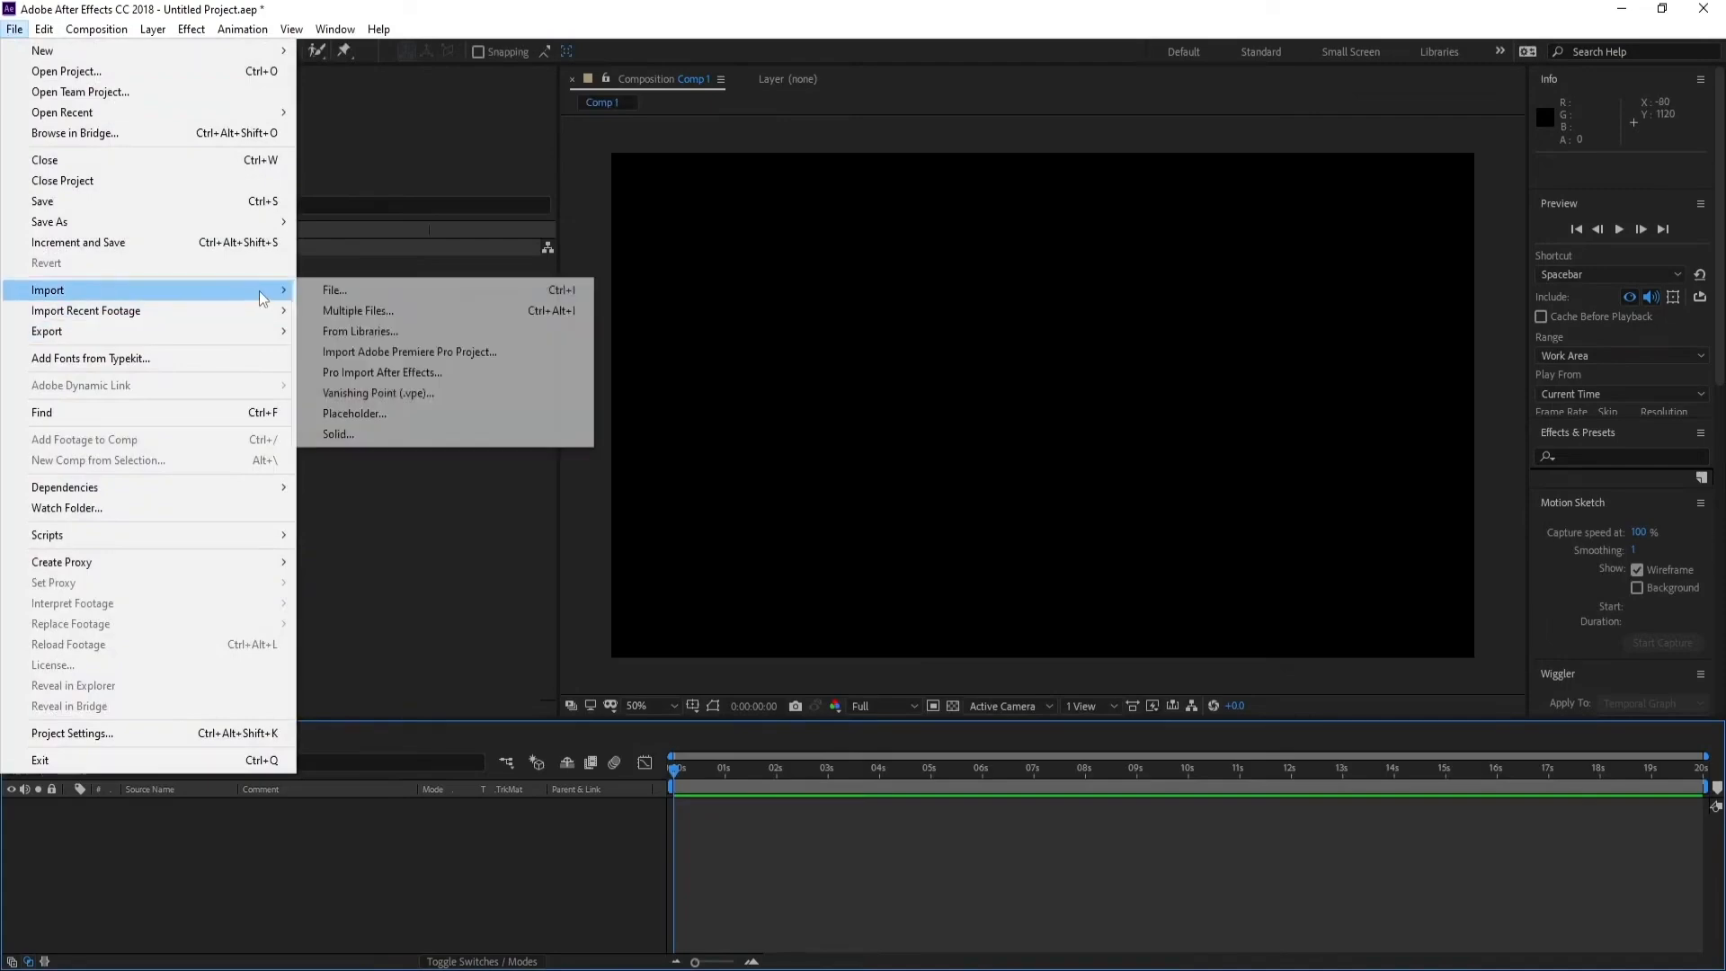
{"action": "left_click", "coordinate": [334, 290]}
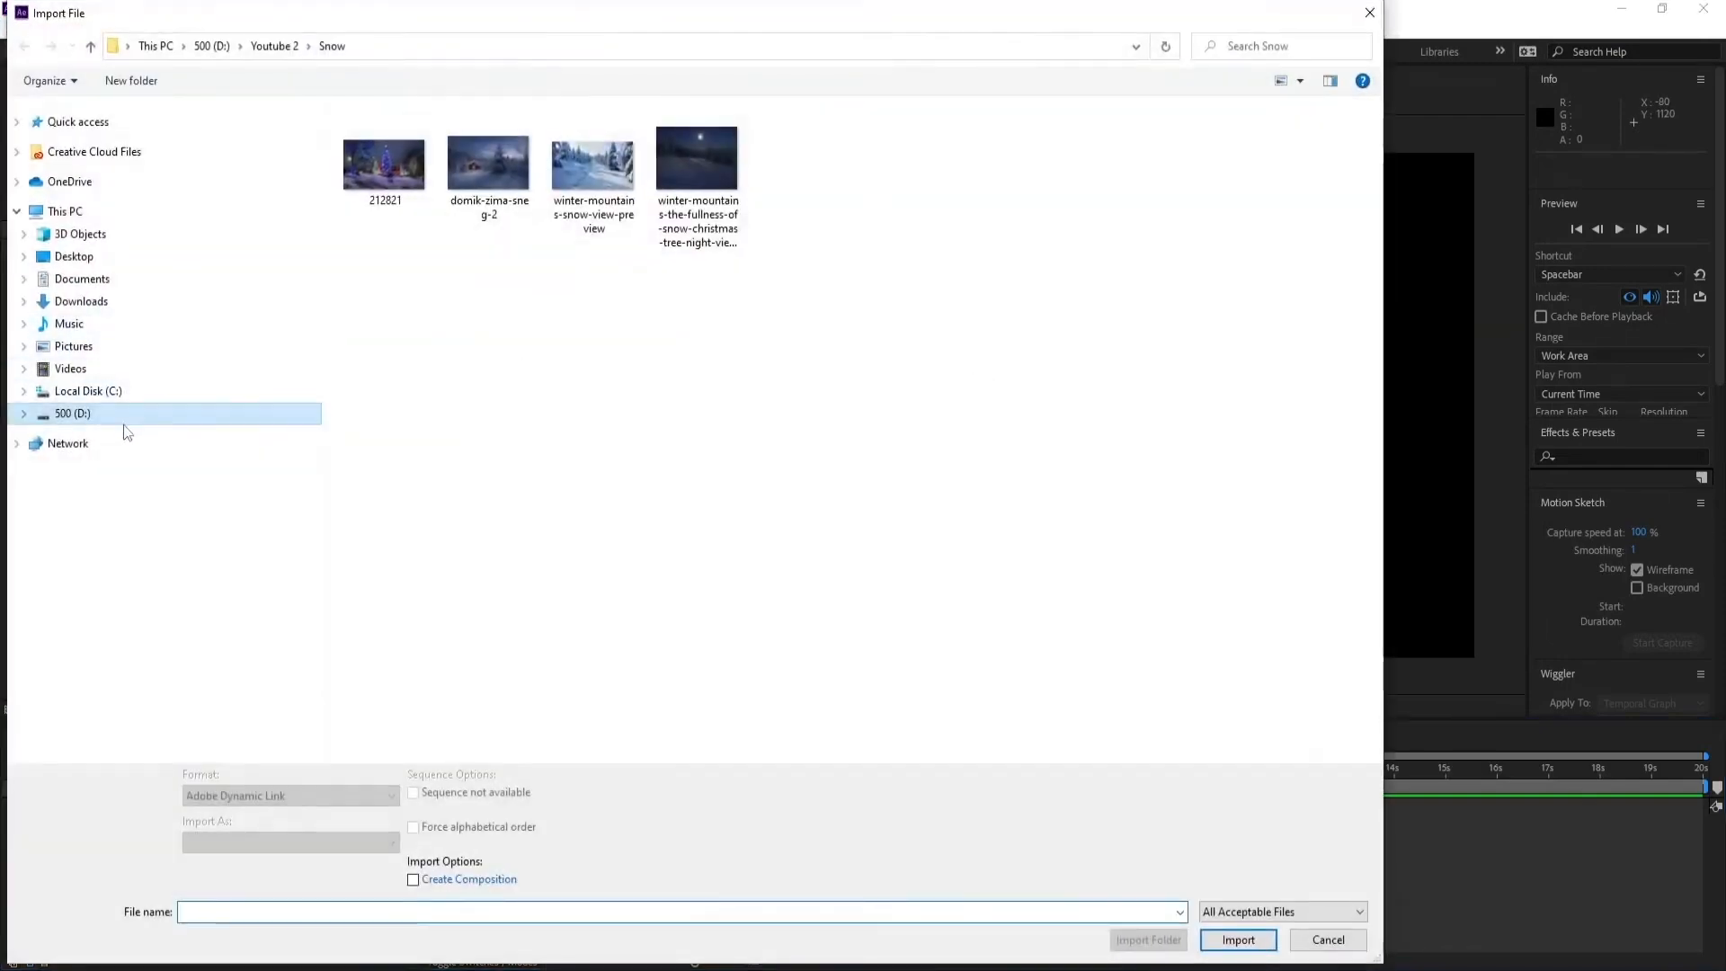
{"action": "left_click", "coordinate": [274, 46]}
{"action": "left_click", "coordinate": [1113, 190]}
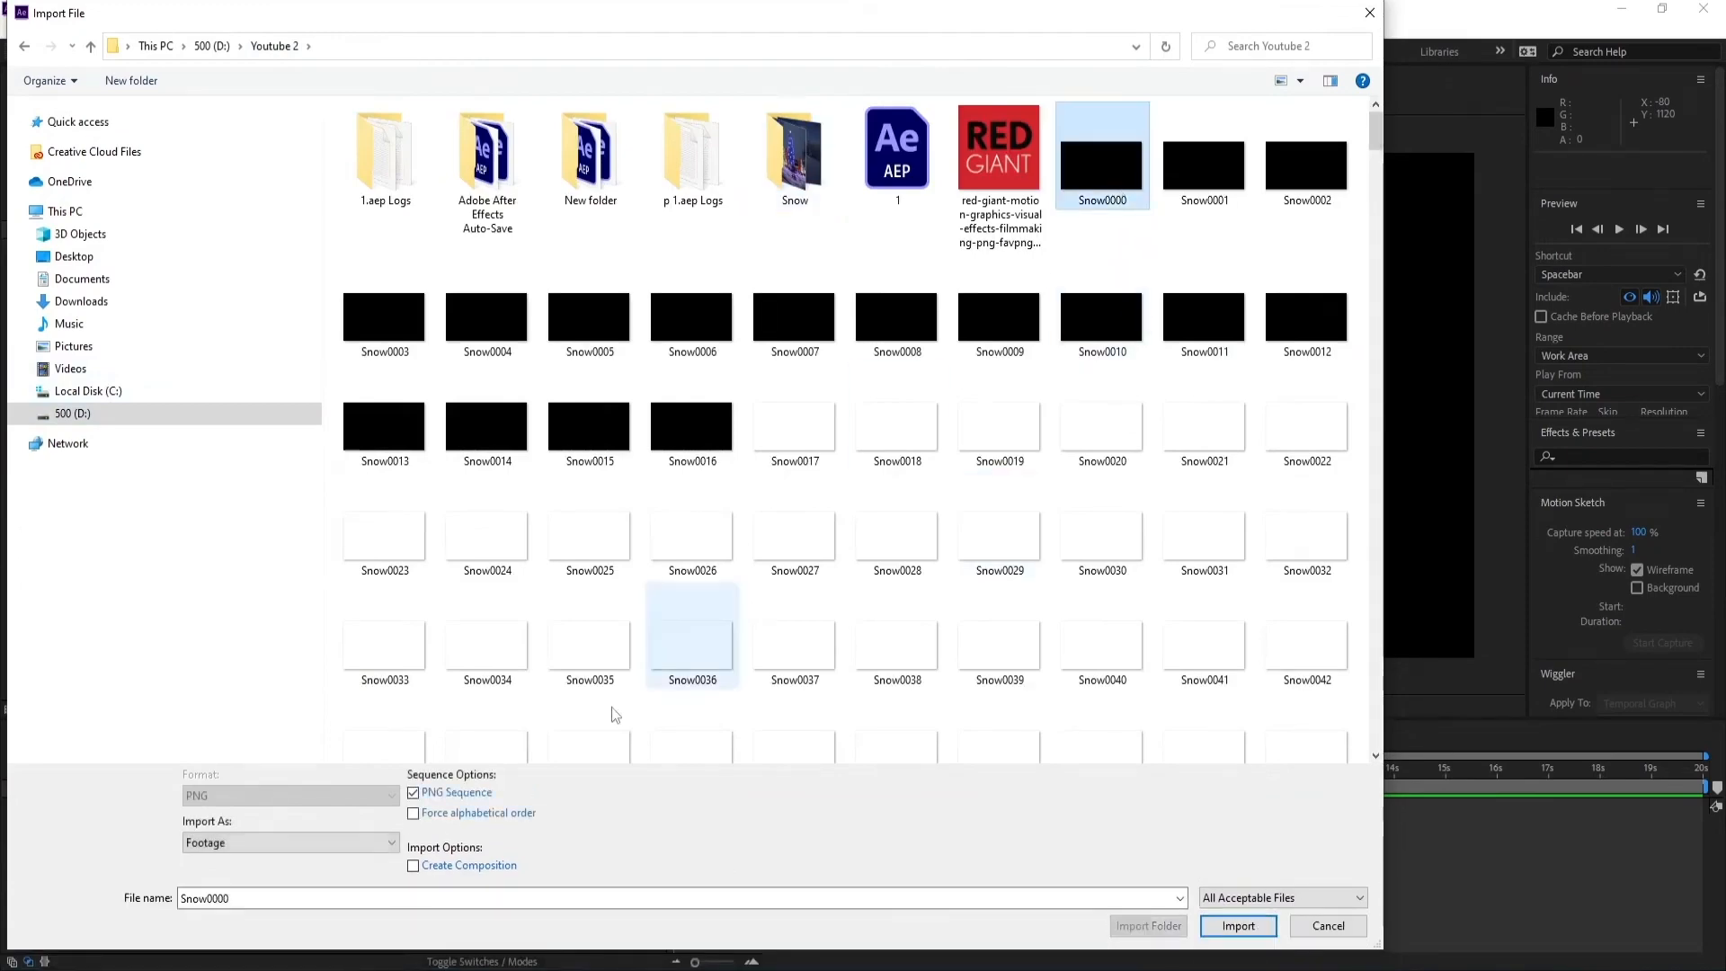
{"action": "left_click", "coordinate": [414, 792]}
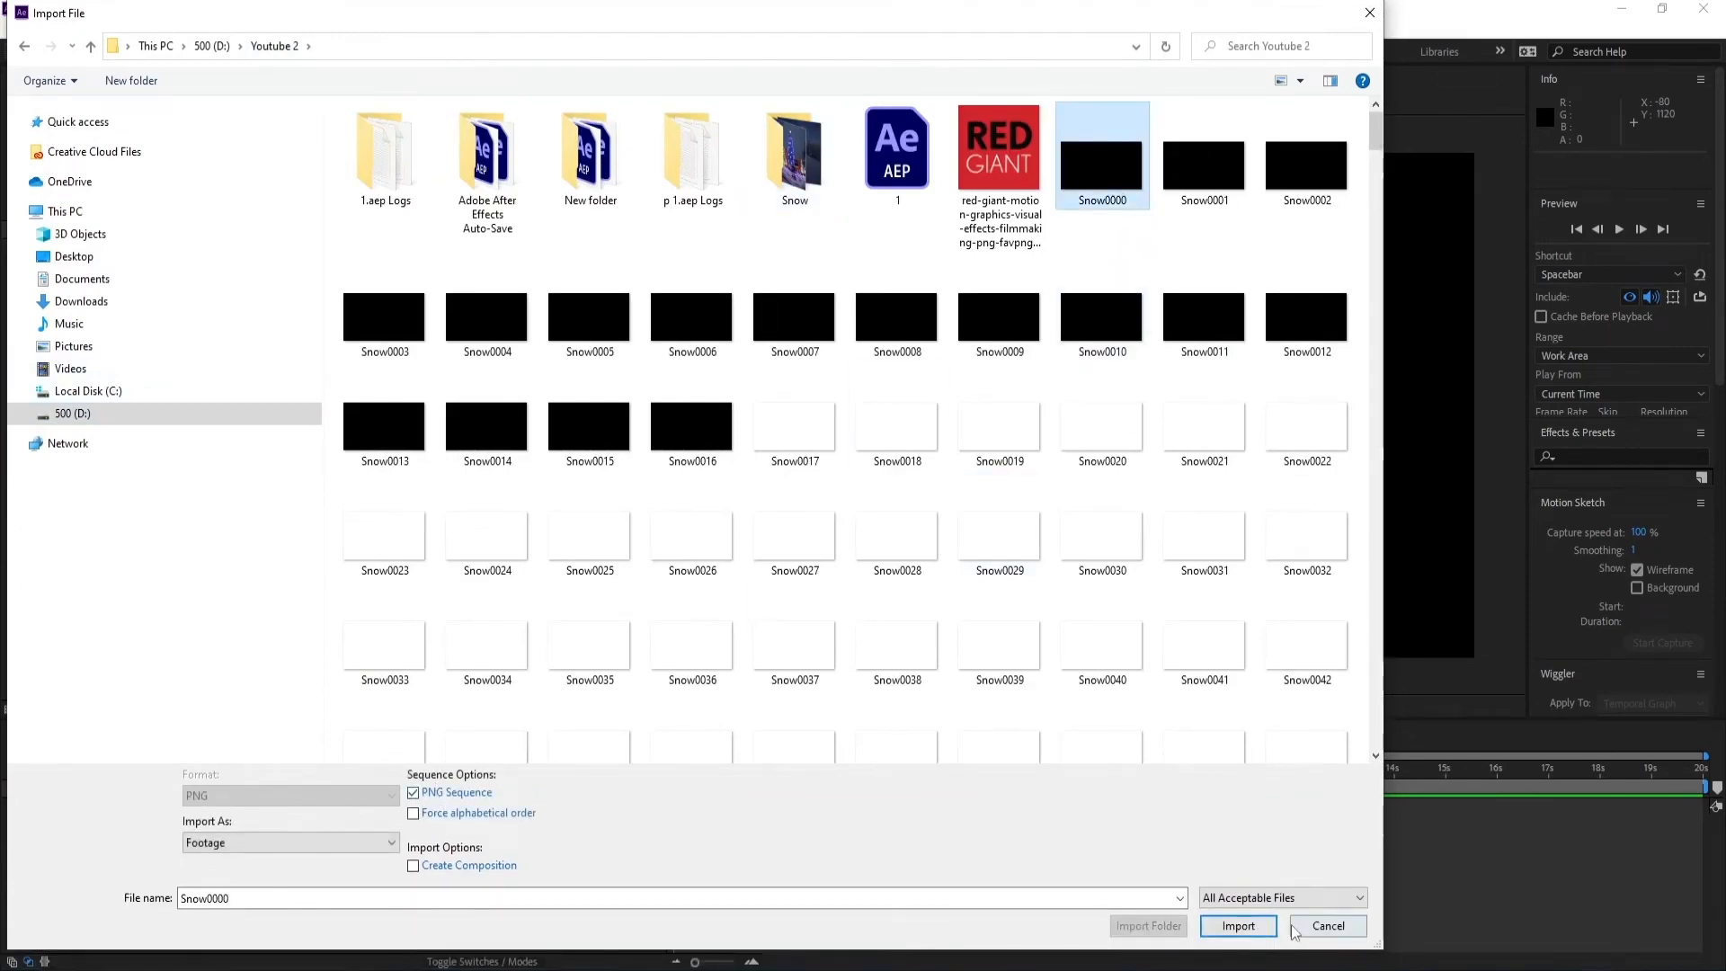
{"action": "left_click", "coordinate": [1238, 926]}
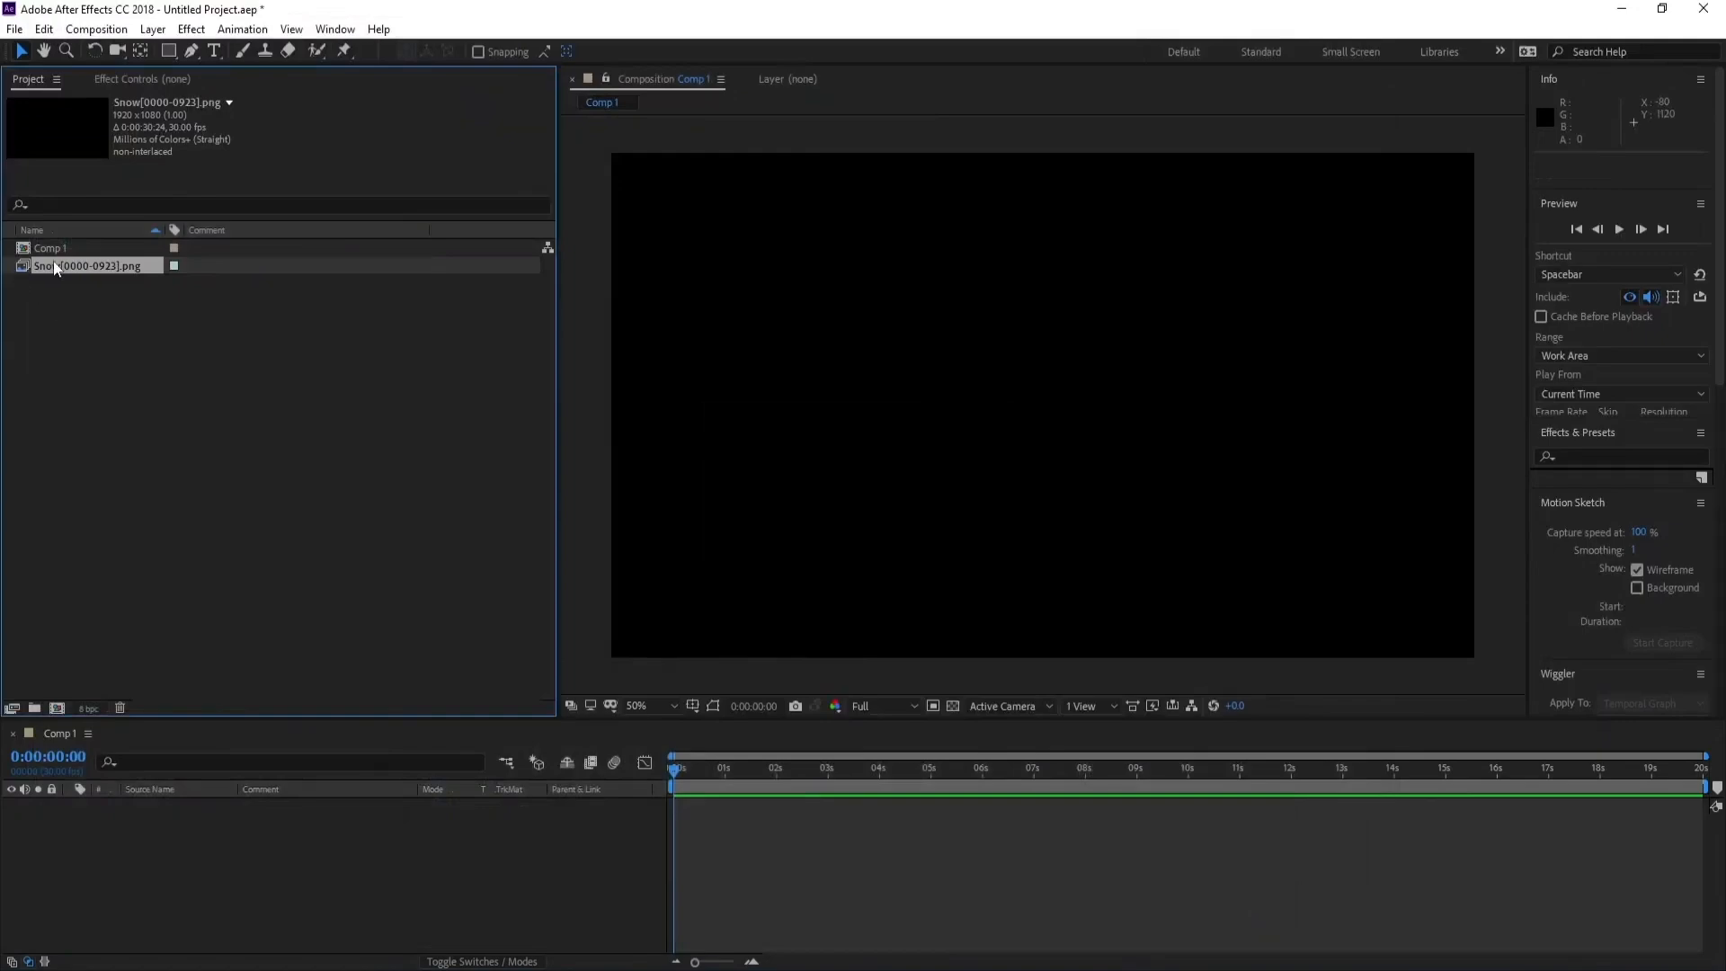
{"action": "left_click_drag", "start_coordinate": [55, 267], "coordinate": [185, 848]}
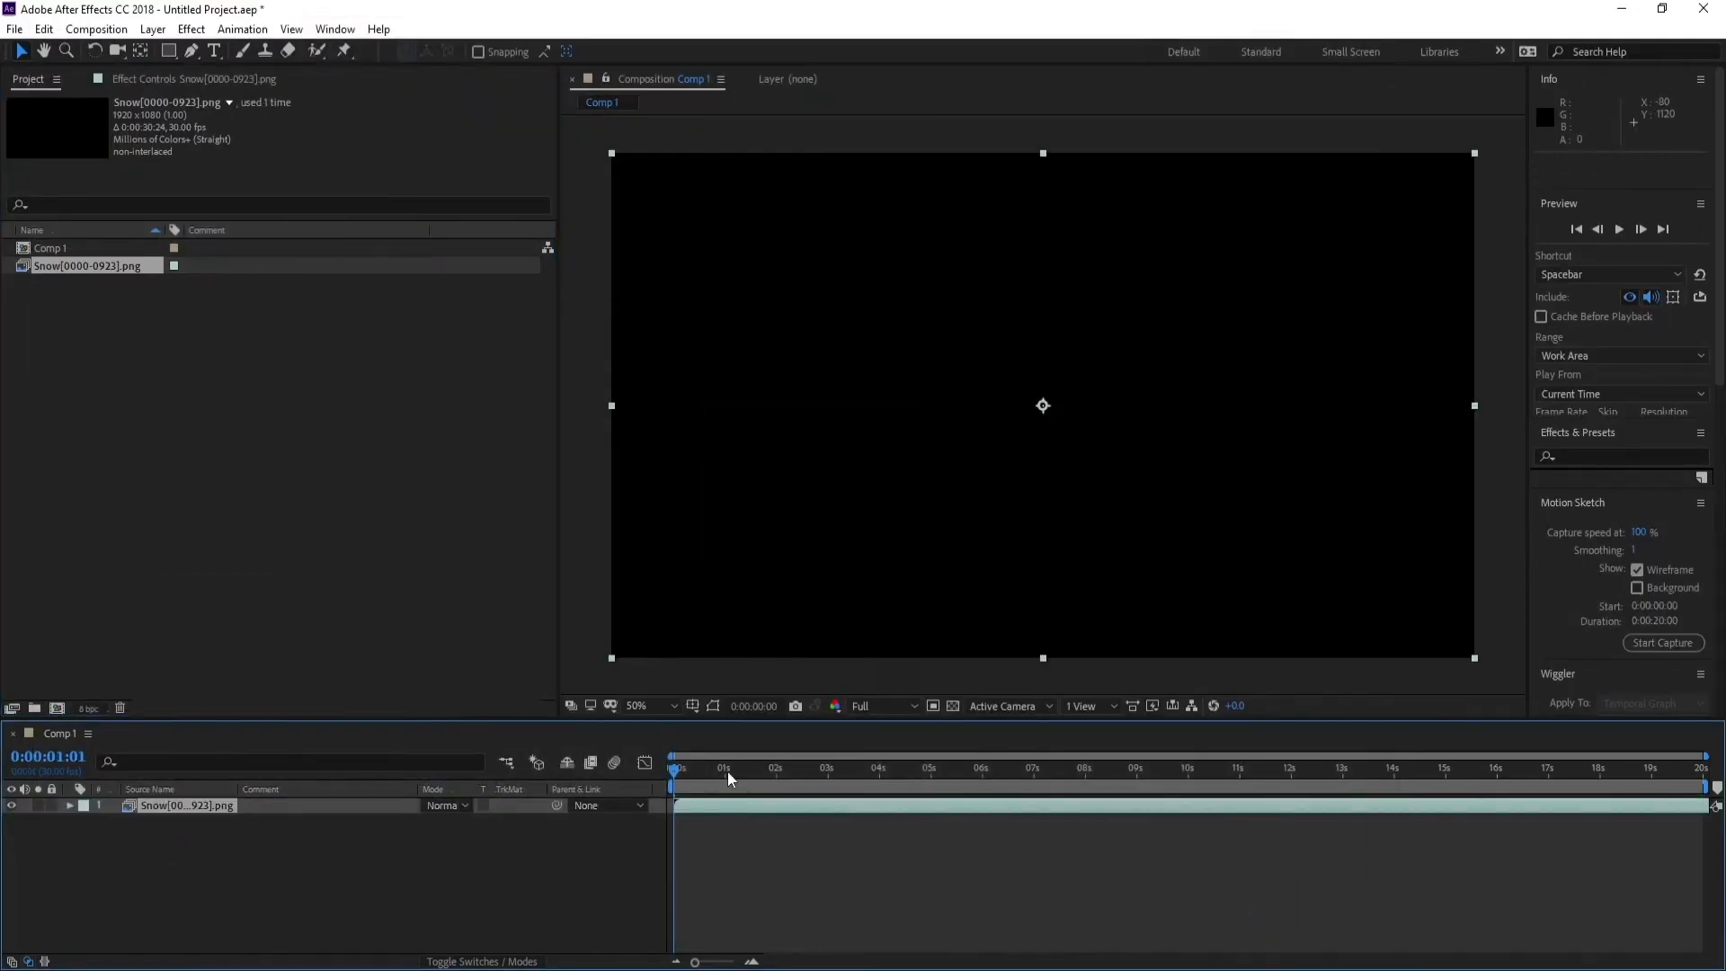
Step: Scrub through the snow sequence up to about 14 seconds and check its transparency against the transparency grid
{"action": "left_click_drag", "start_coordinate": [726, 769], "coordinate": [1147, 746]}
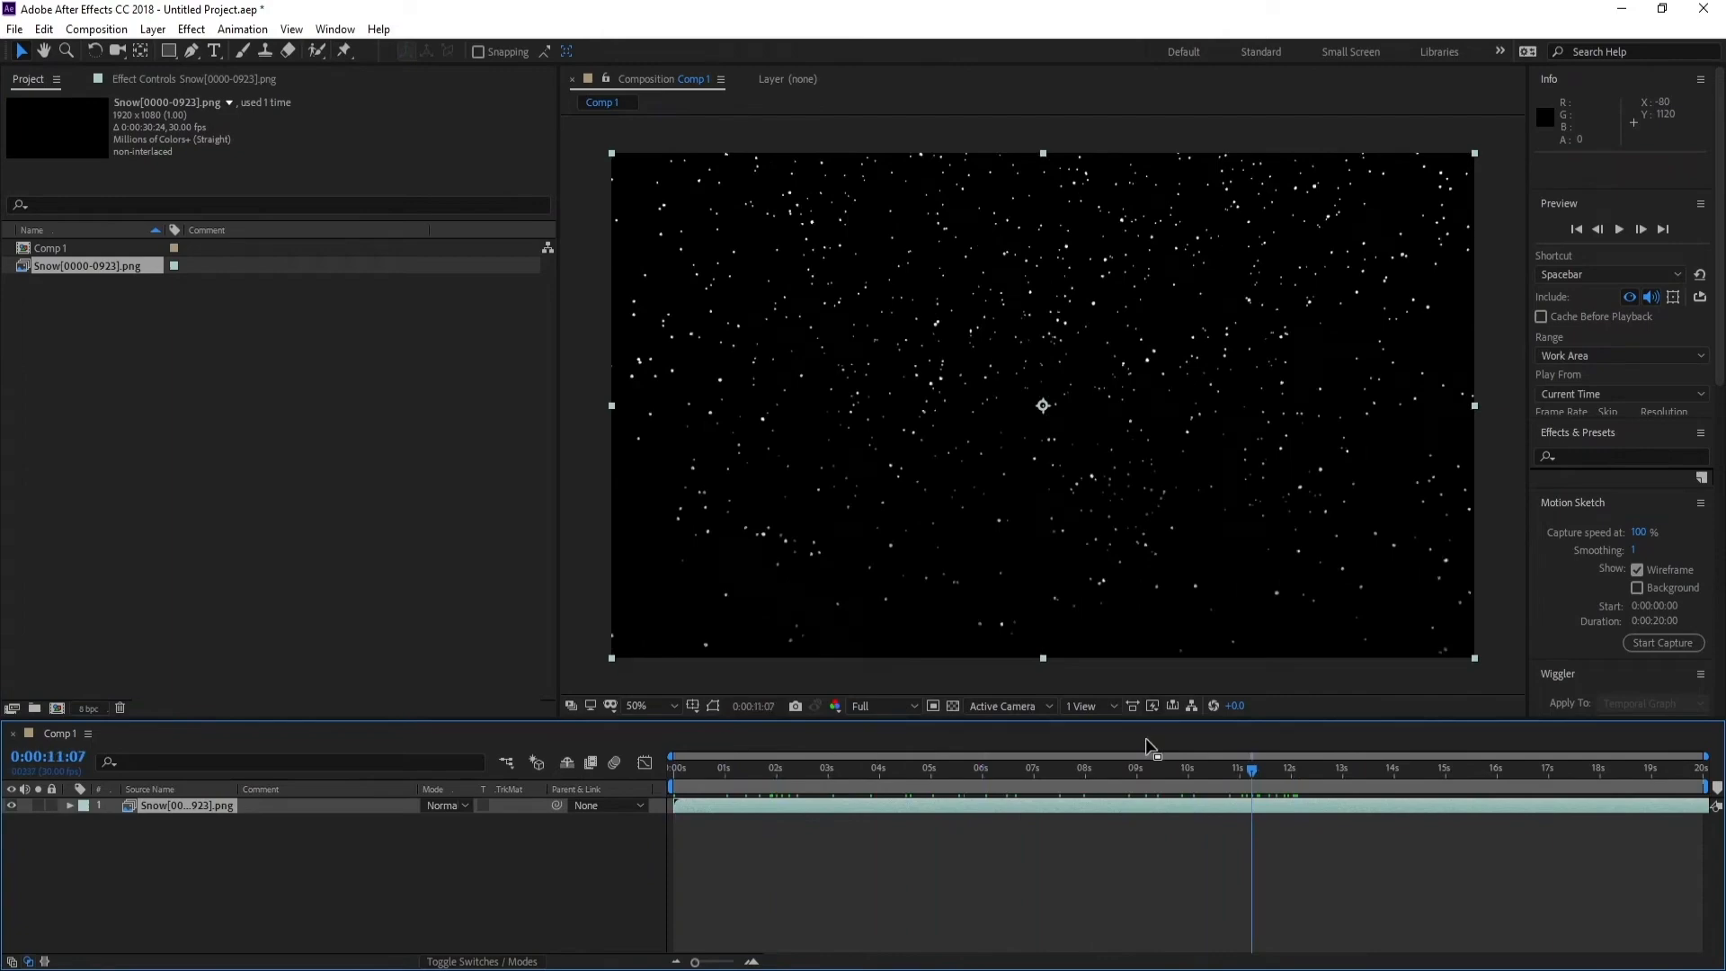
{"action": "left_click", "coordinate": [954, 705]}
{"action": "left_click", "coordinate": [954, 706]}
{"action": "left_click", "coordinate": [954, 706]}
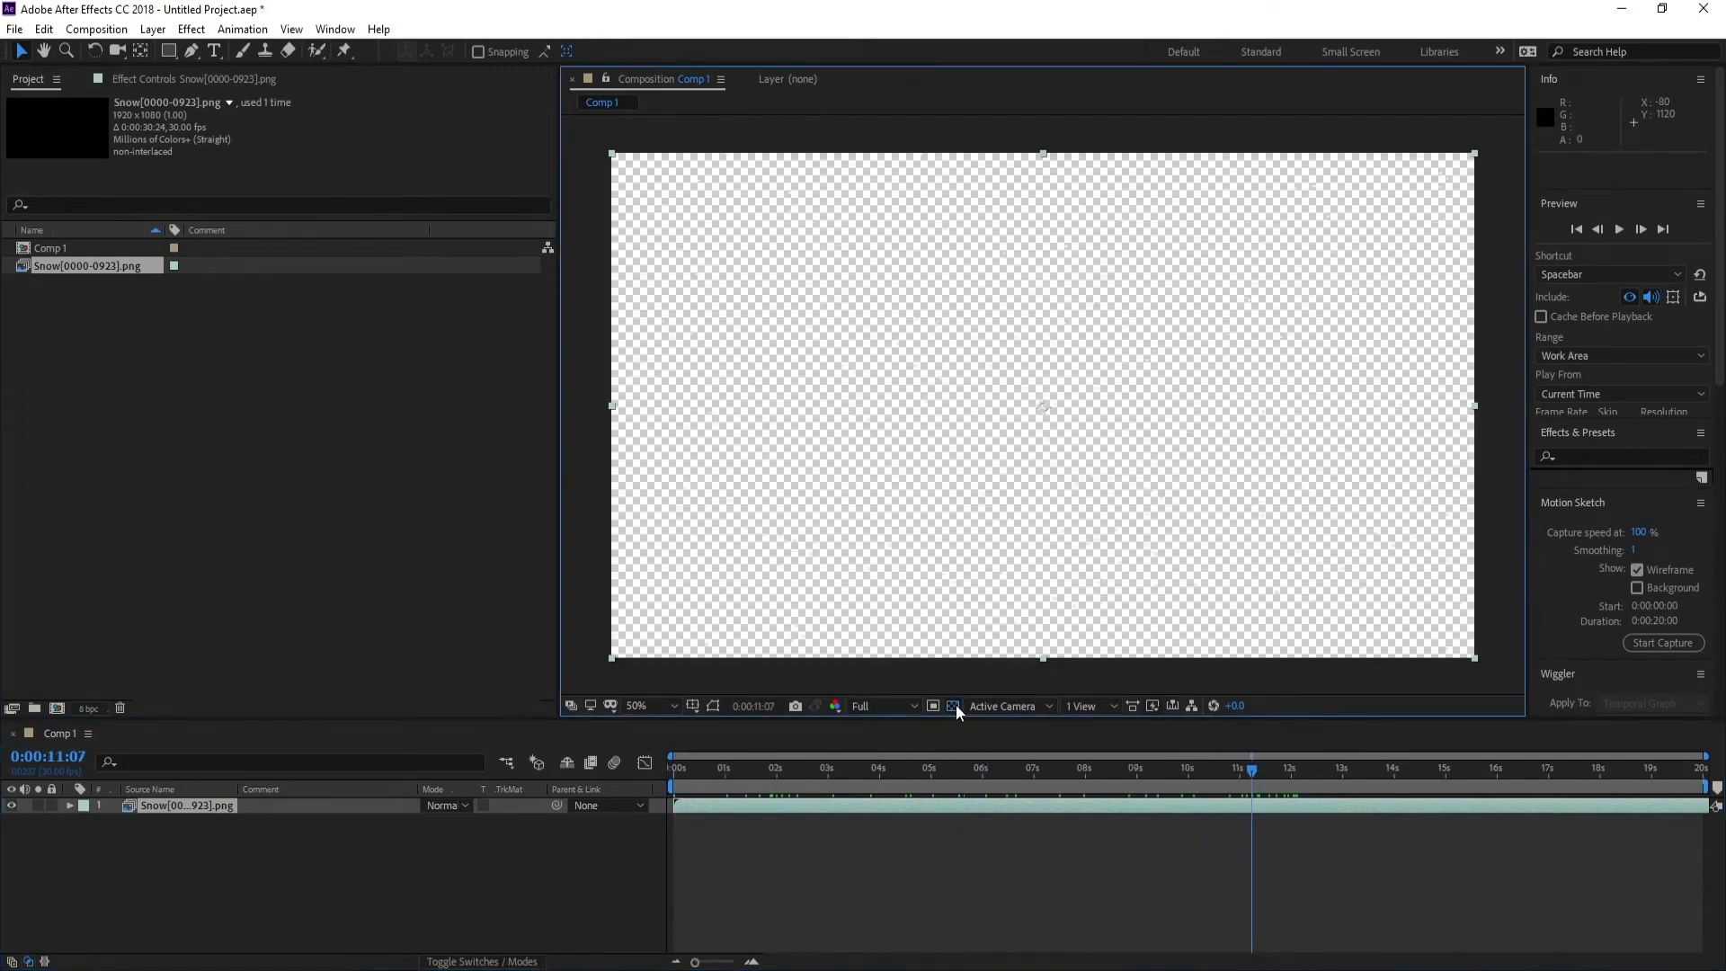
{"action": "left_click", "coordinate": [954, 706]}
{"action": "left_click_drag", "start_coordinate": [1228, 772], "coordinate": [1426, 771]}
Step: Import the domik-zima-sneg-2 image from the Snow folder and place it beneath the snow layer in the composition
{"action": "left_click", "coordinate": [13, 30]}
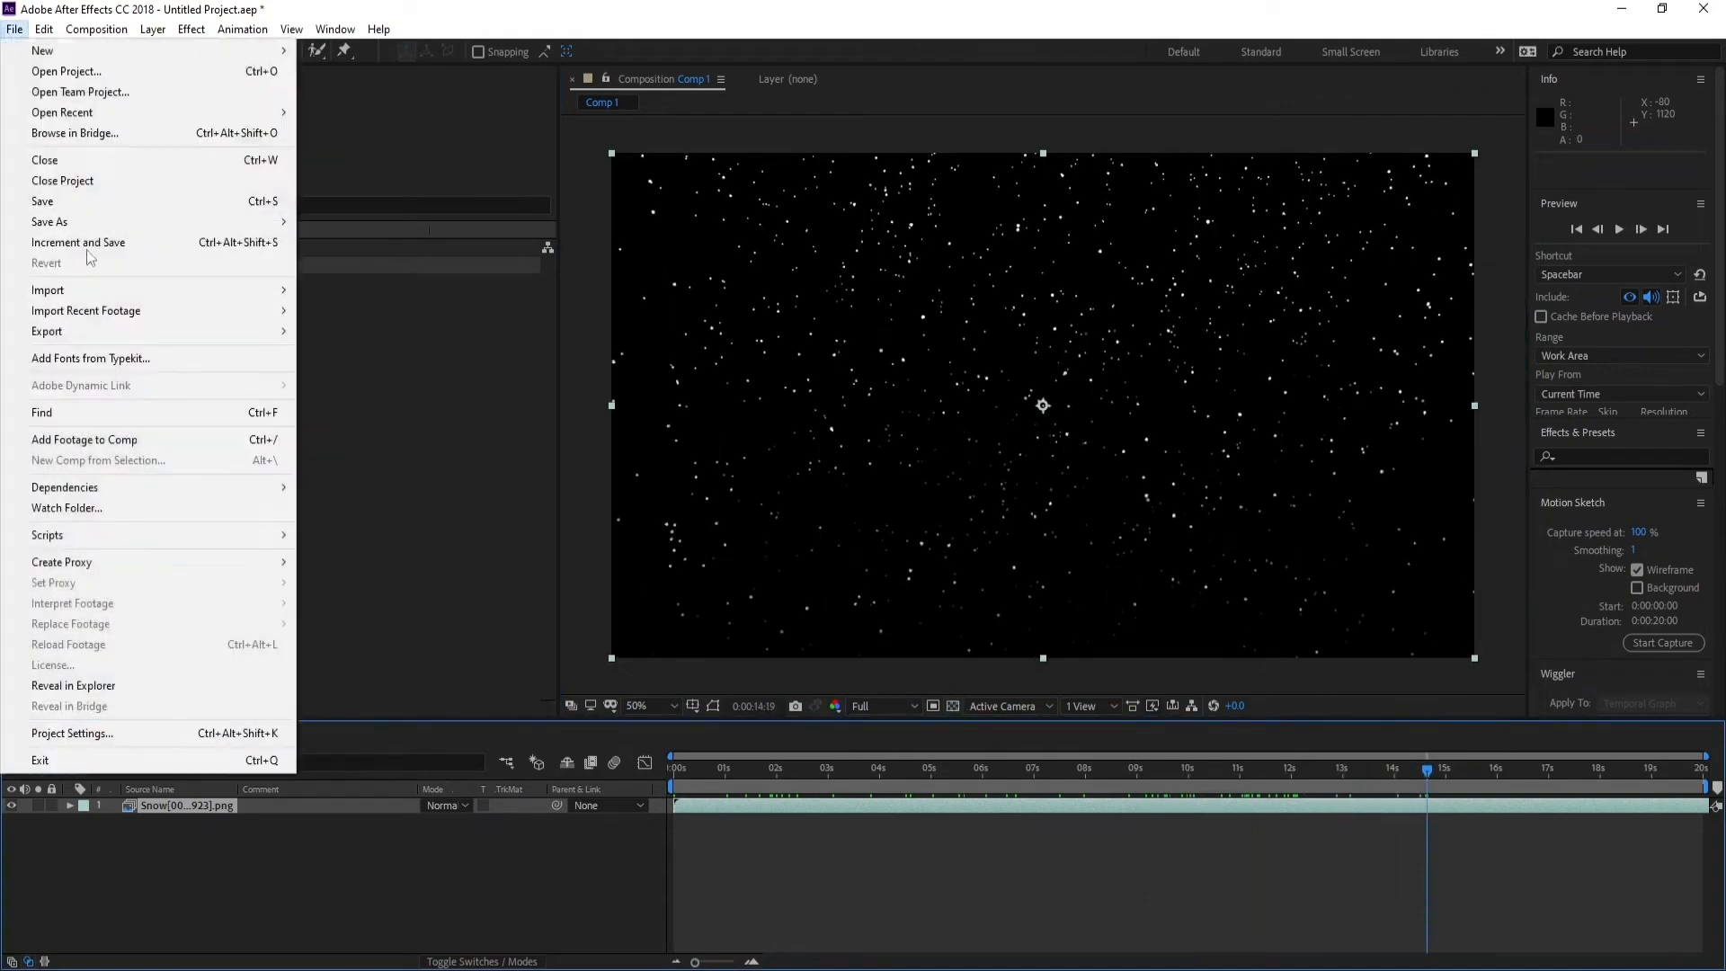
{"action": "mouse_move", "coordinate": [274, 291]}
{"action": "left_click", "coordinate": [333, 292]}
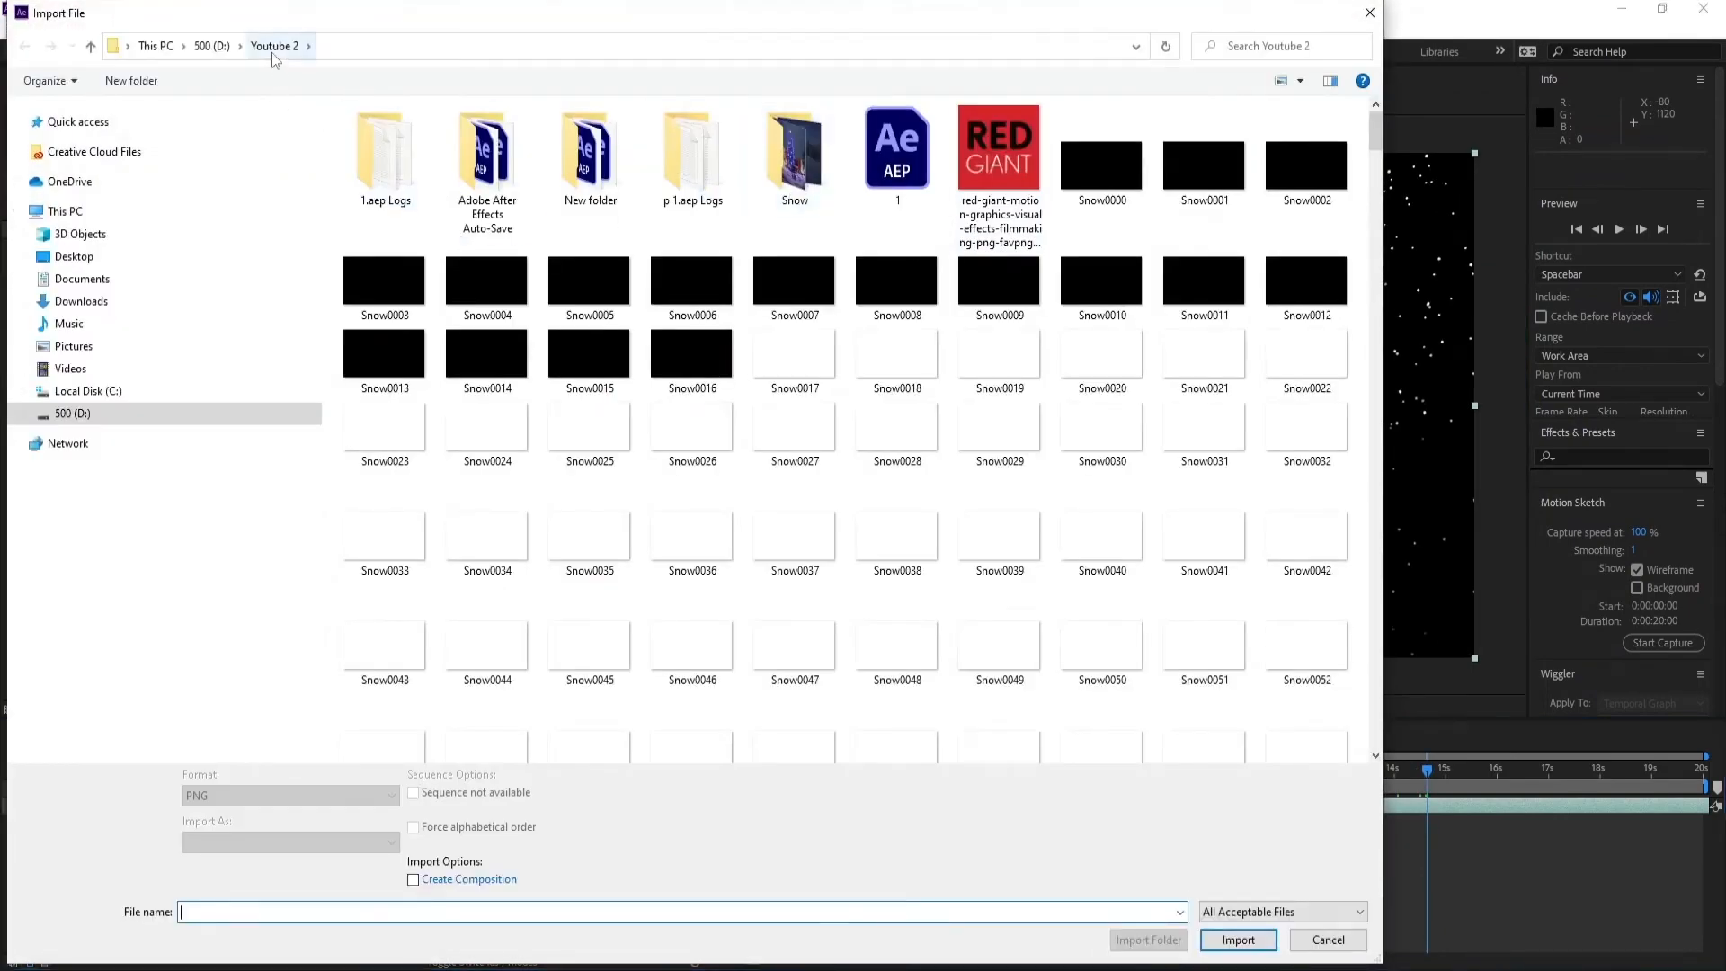
{"action": "double_click", "coordinate": [795, 153]}
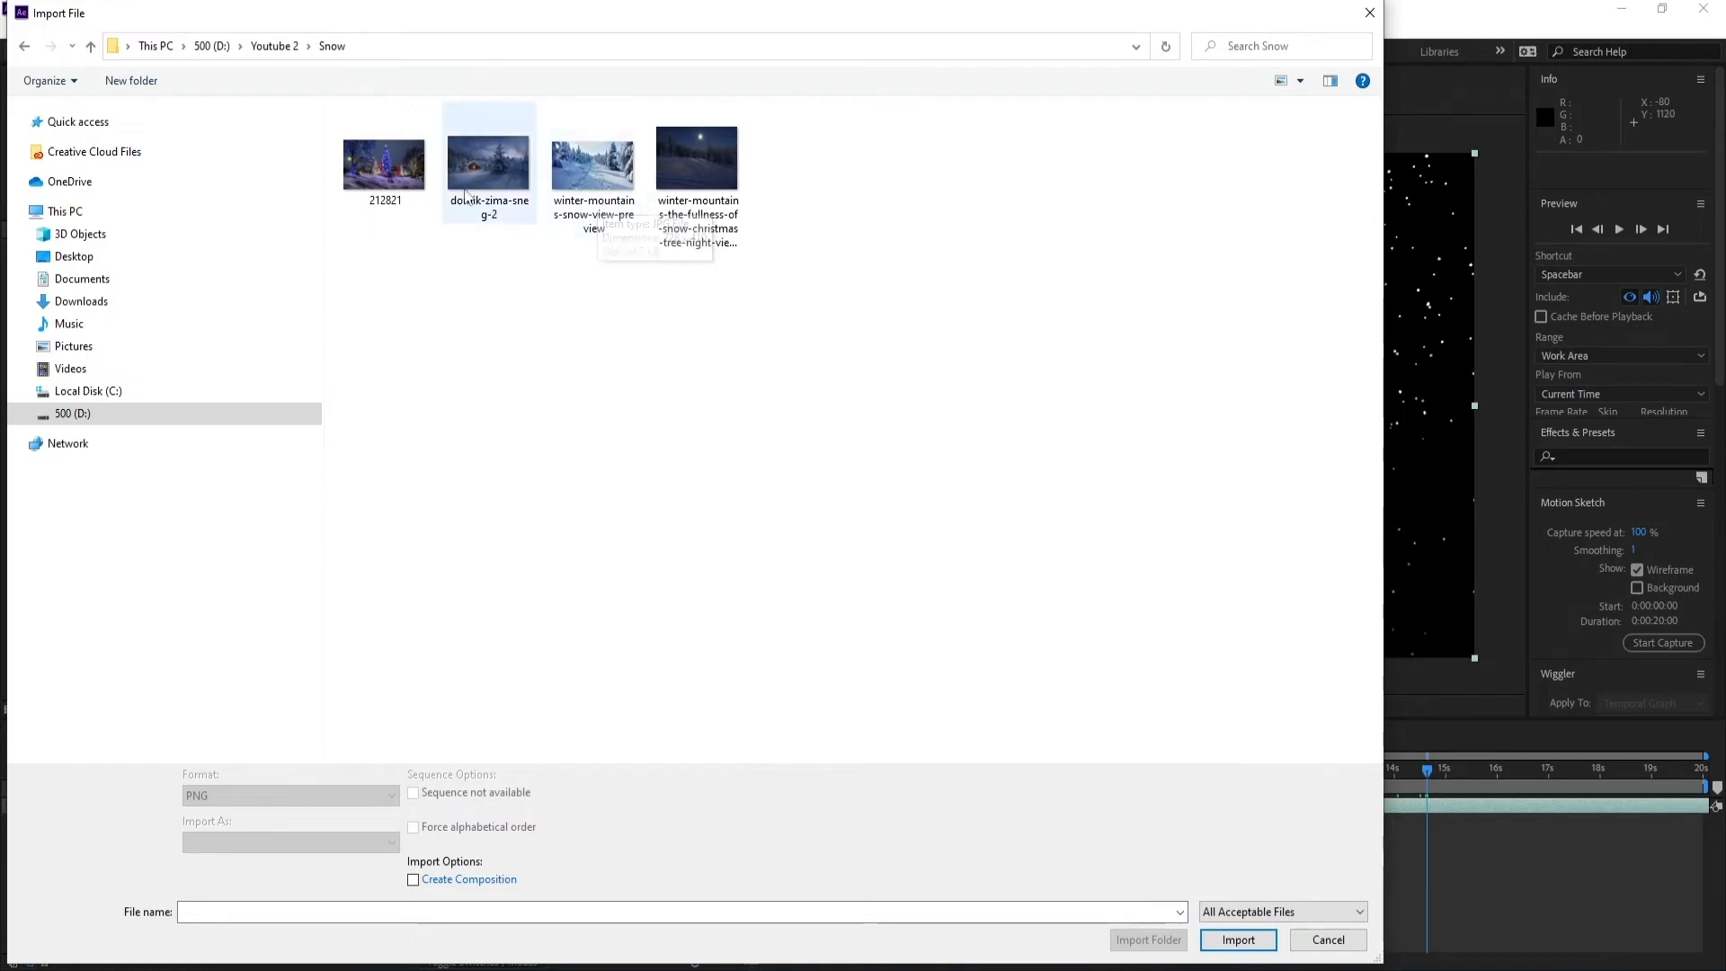
{"action": "double_click", "coordinate": [489, 171]}
{"action": "left_click_drag", "start_coordinate": [67, 268], "coordinate": [177, 852]}
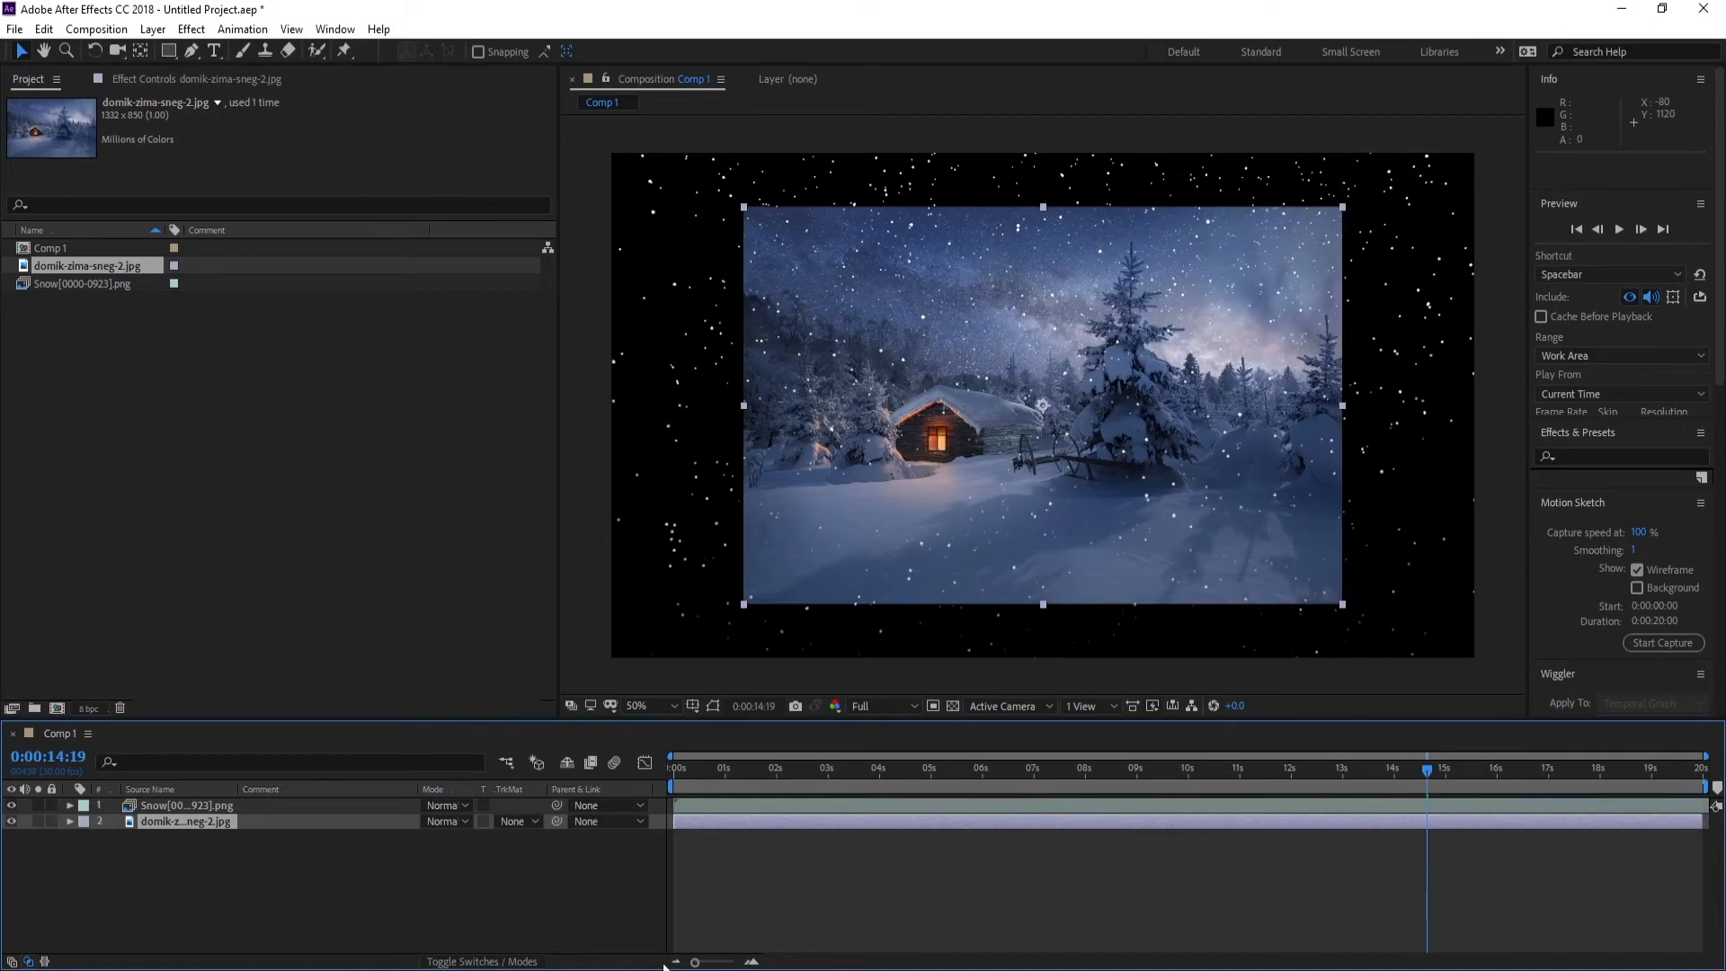
Step: Scale the winter cabin image layer to 150% so it fills the frame
{"action": "key", "text": "s"}
{"action": "left_click_drag", "start_coordinate": [467, 837], "coordinate": [506, 821]}
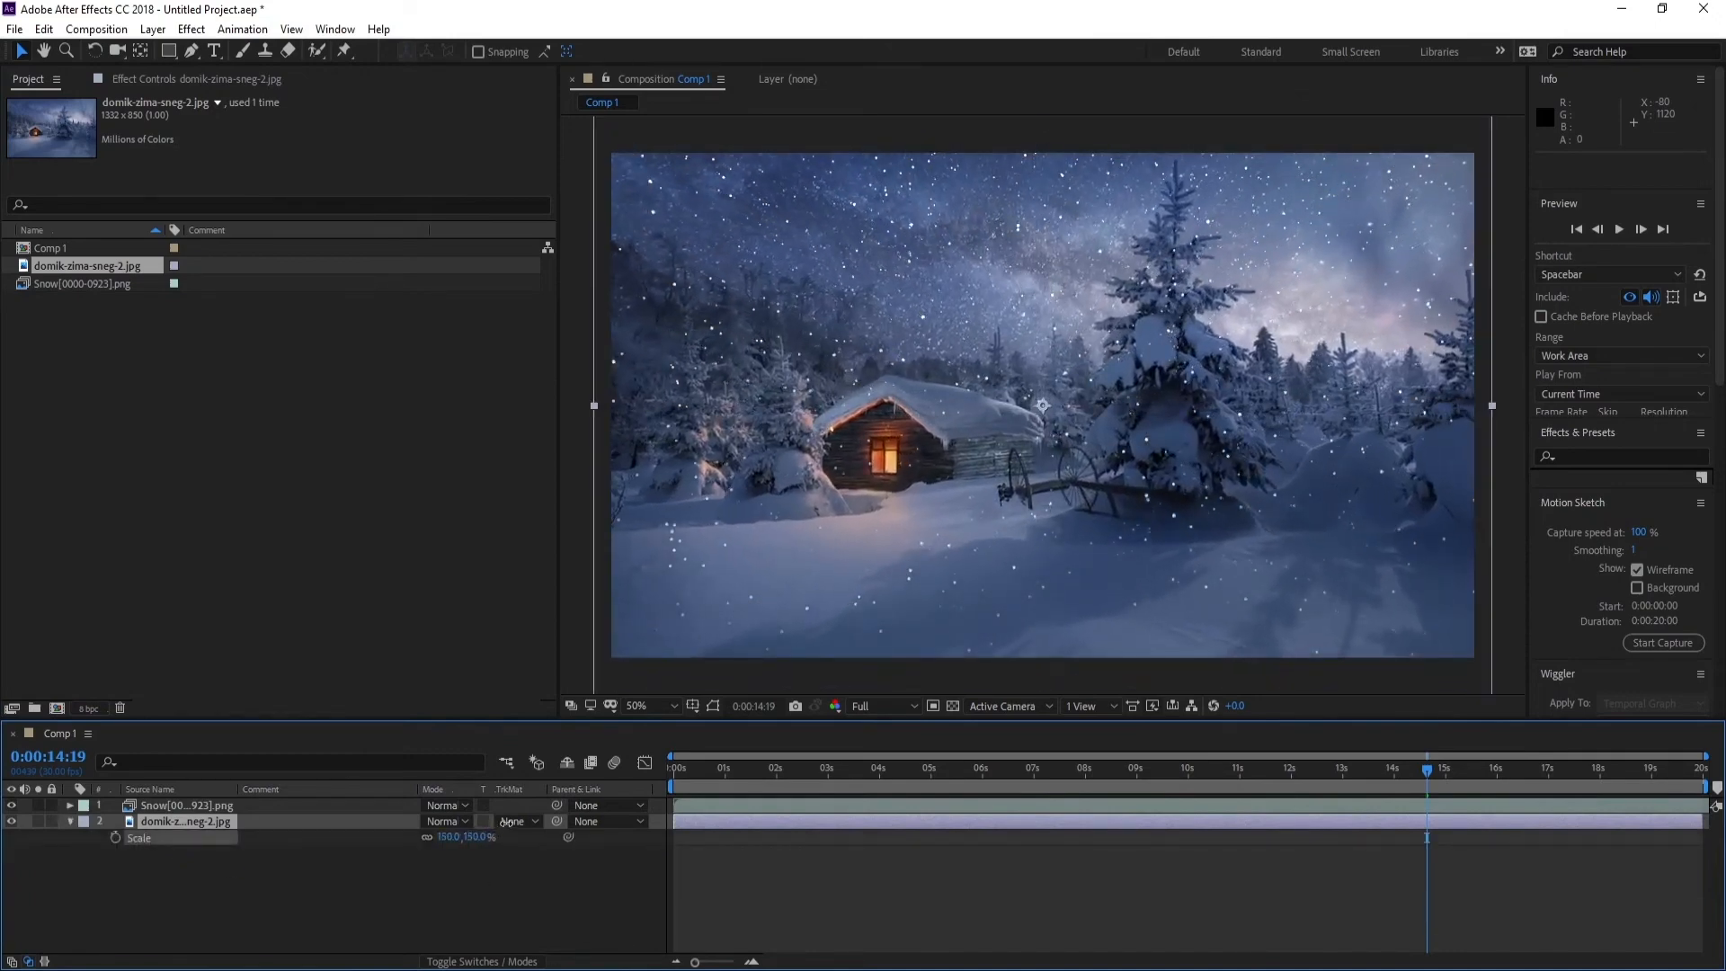
{"action": "key", "text": "Return"}
Step: Preview the snow over the cabin image from about 6 seconds to about 13 seconds
{"action": "left_click_drag", "start_coordinate": [1135, 770], "coordinate": [990, 802]}
{"action": "key", "text": "space"}
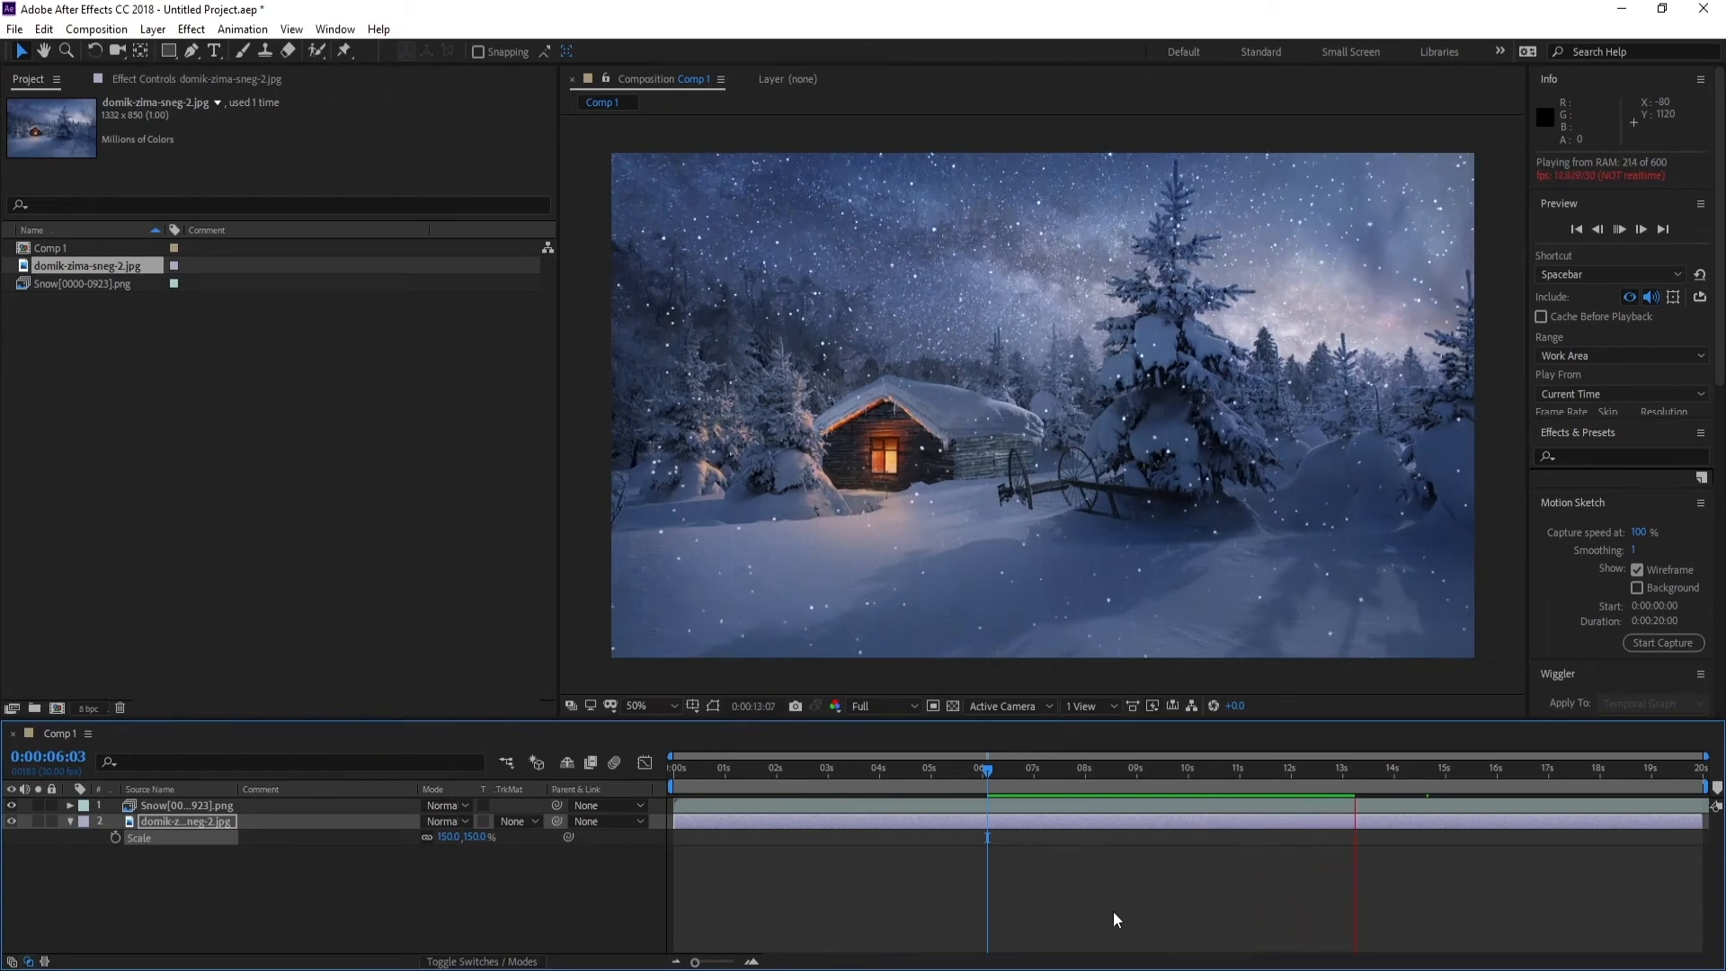
{"action": "key", "text": "space"}
Step: Create an adjustment layer and move it above the snow layer in the layer stack
{"action": "left_click", "coordinate": [153, 29]}
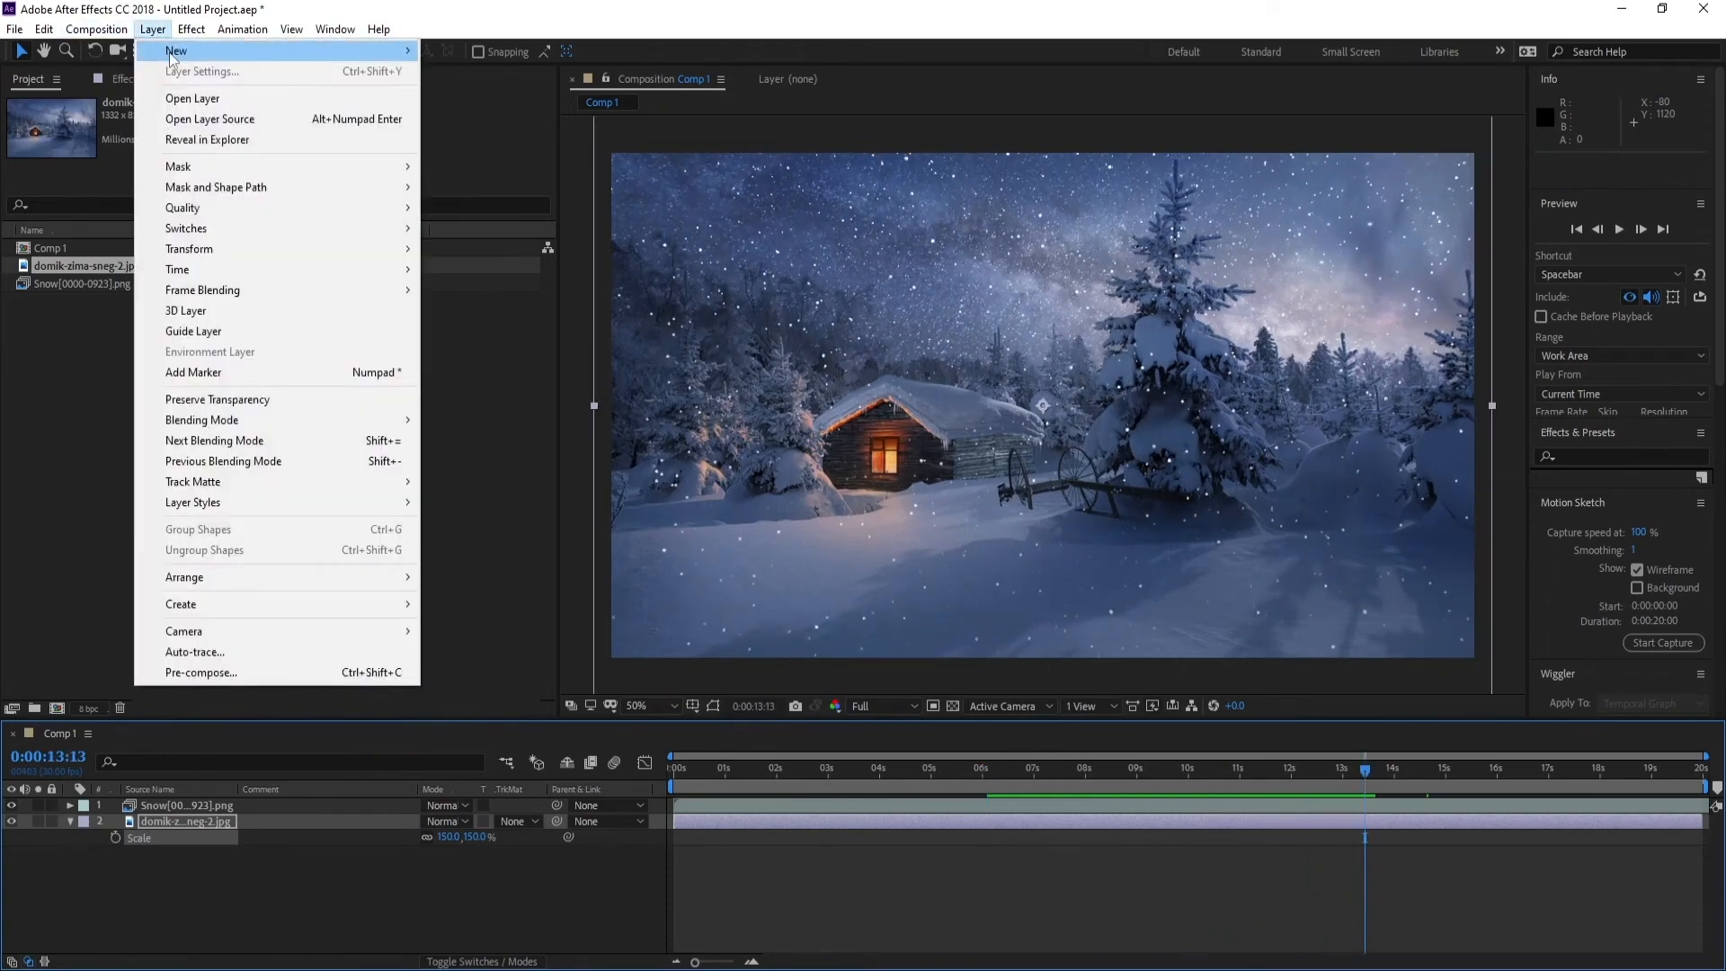
{"action": "mouse_move", "coordinate": [311, 50]}
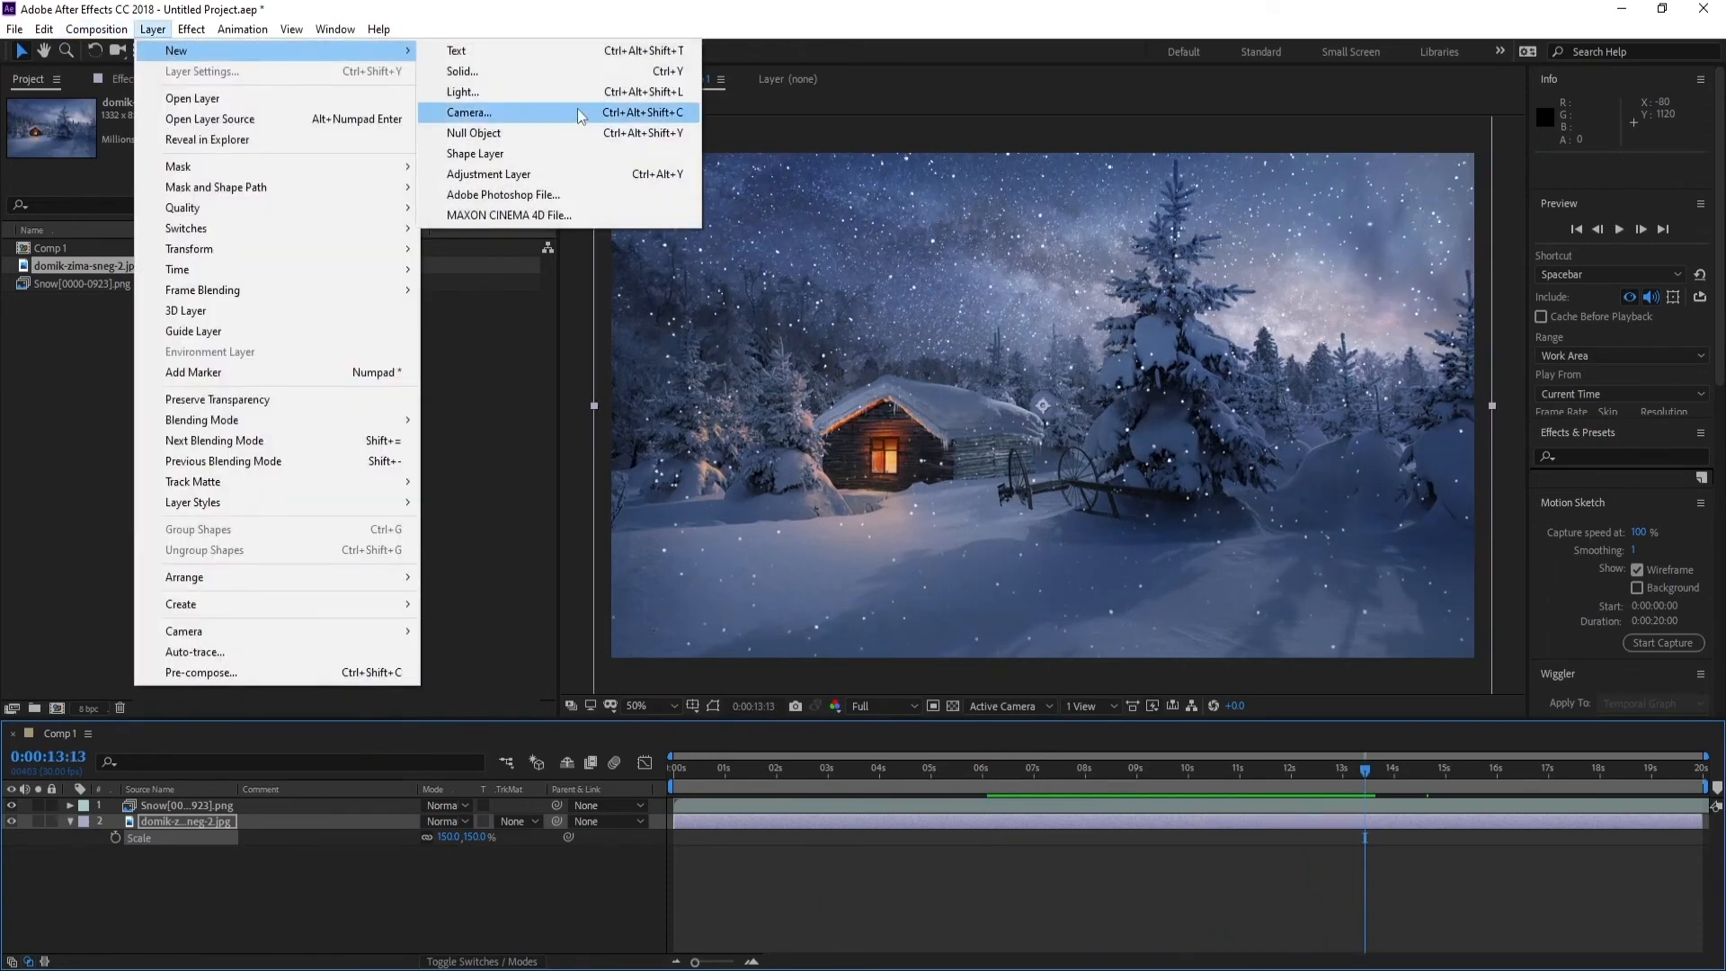
{"action": "left_click", "coordinate": [578, 176]}
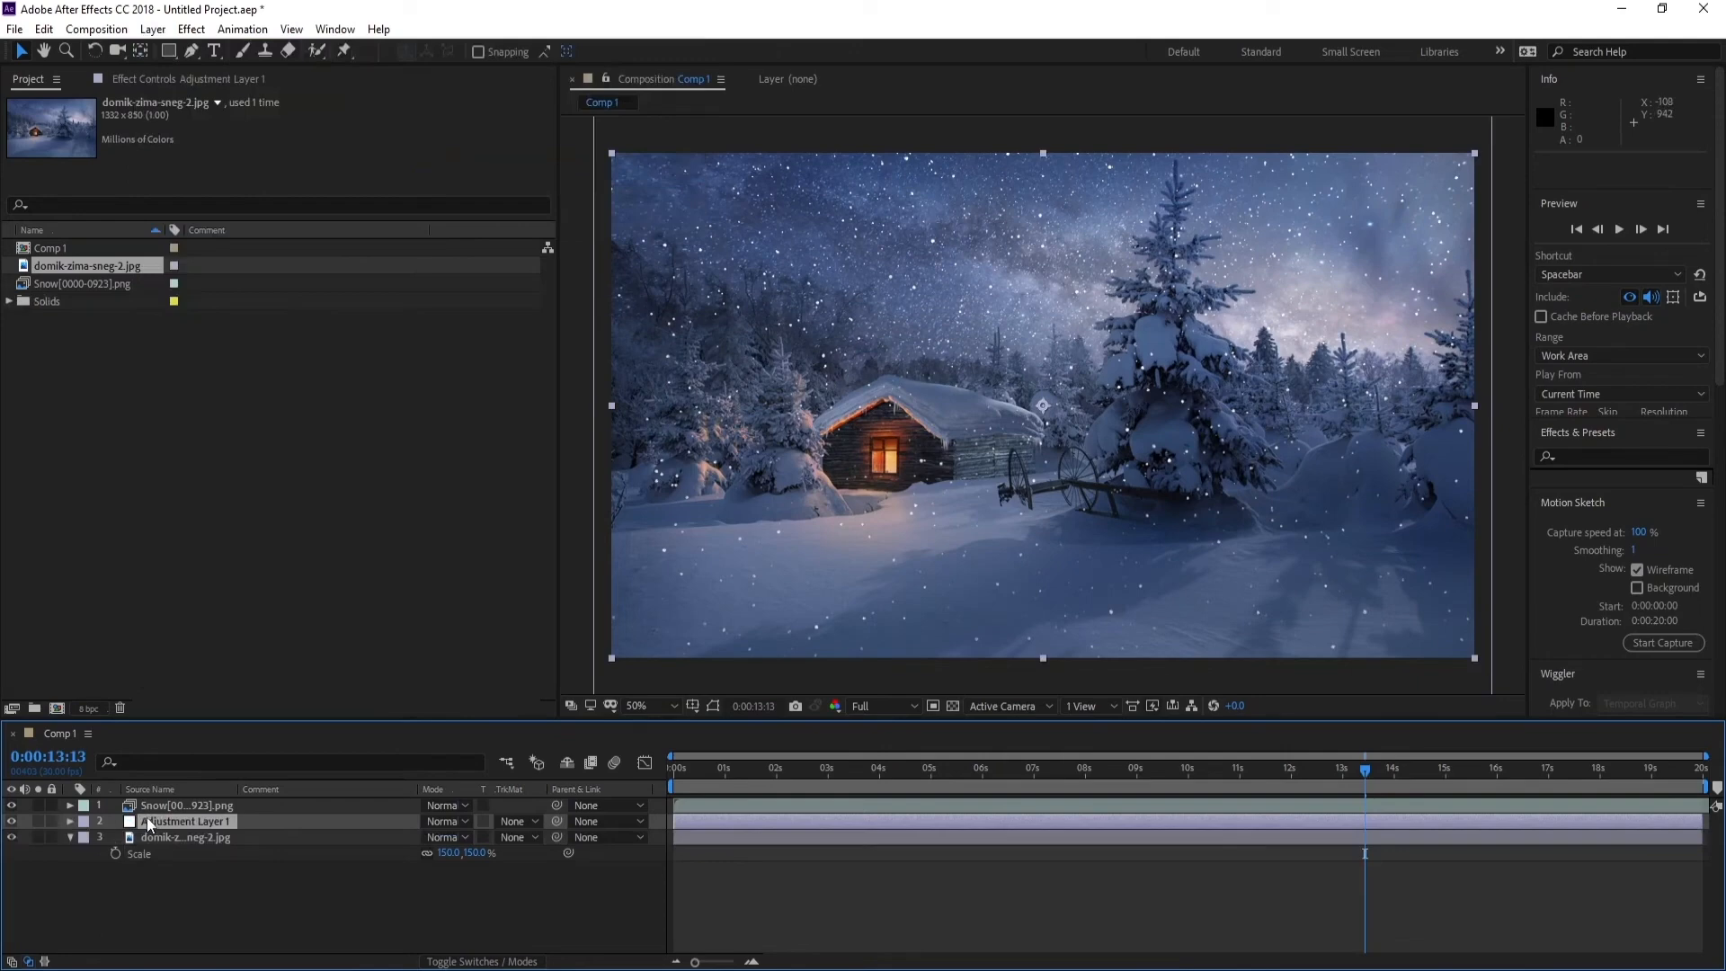
{"action": "left_click_drag", "start_coordinate": [151, 825], "coordinate": [164, 808]}
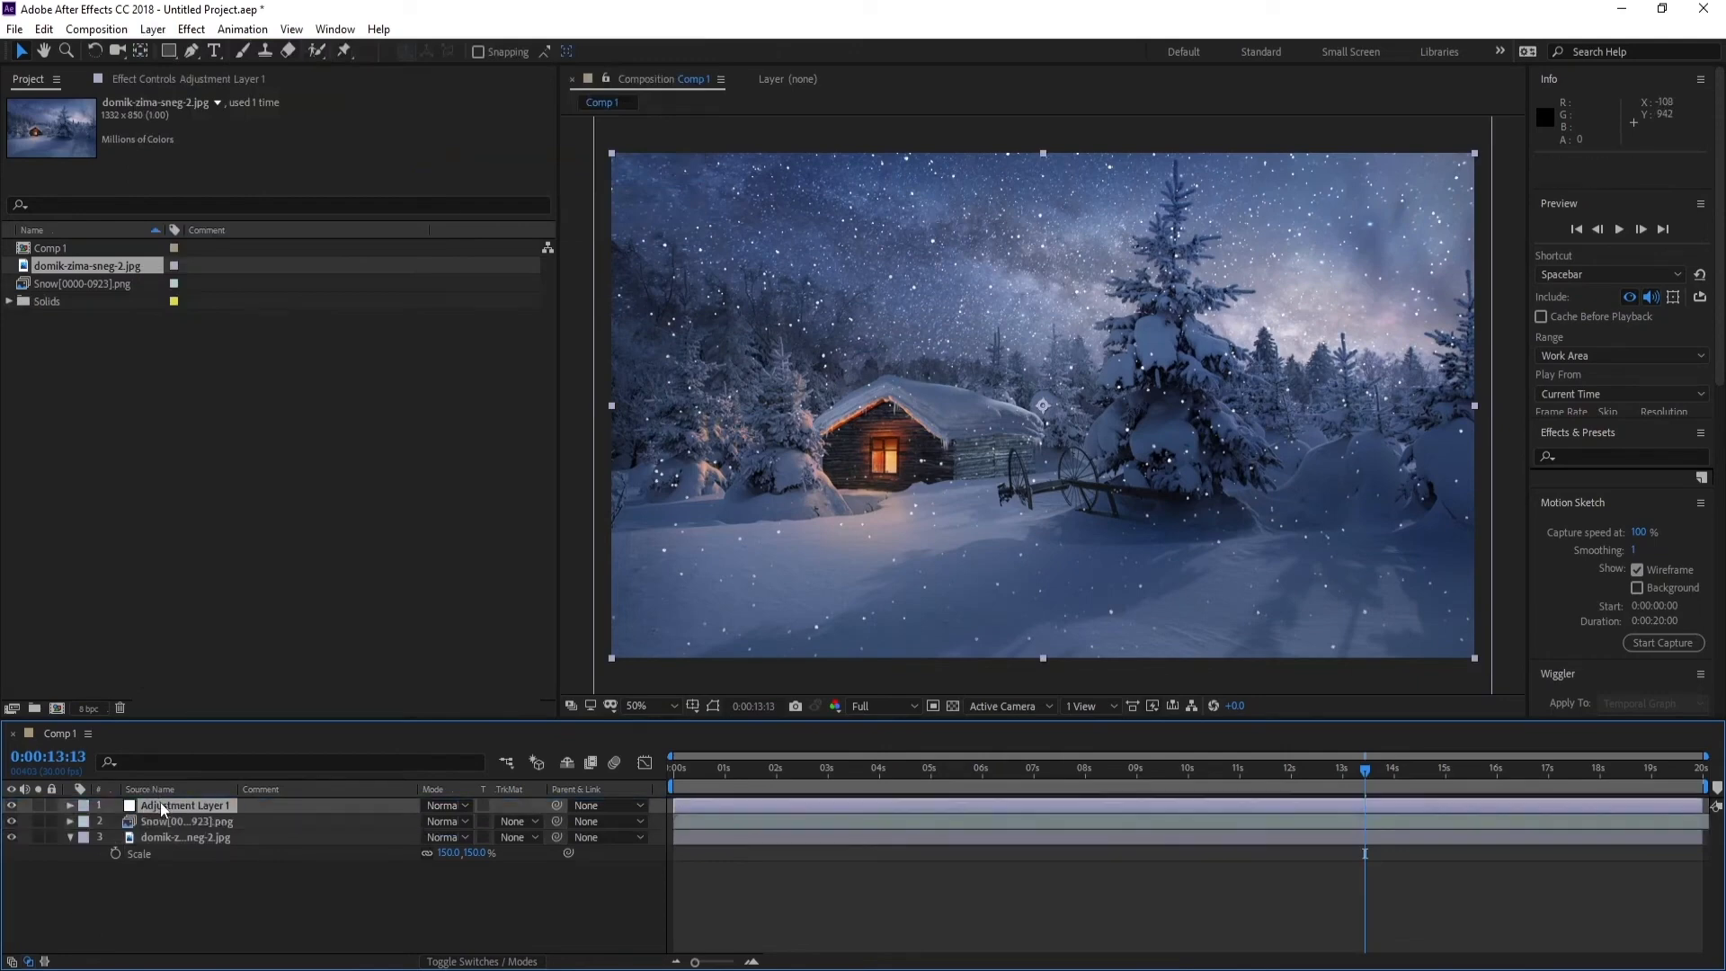
{"action": "left_click", "coordinate": [193, 30]}
{"action": "mouse_move", "coordinate": [395, 268]}
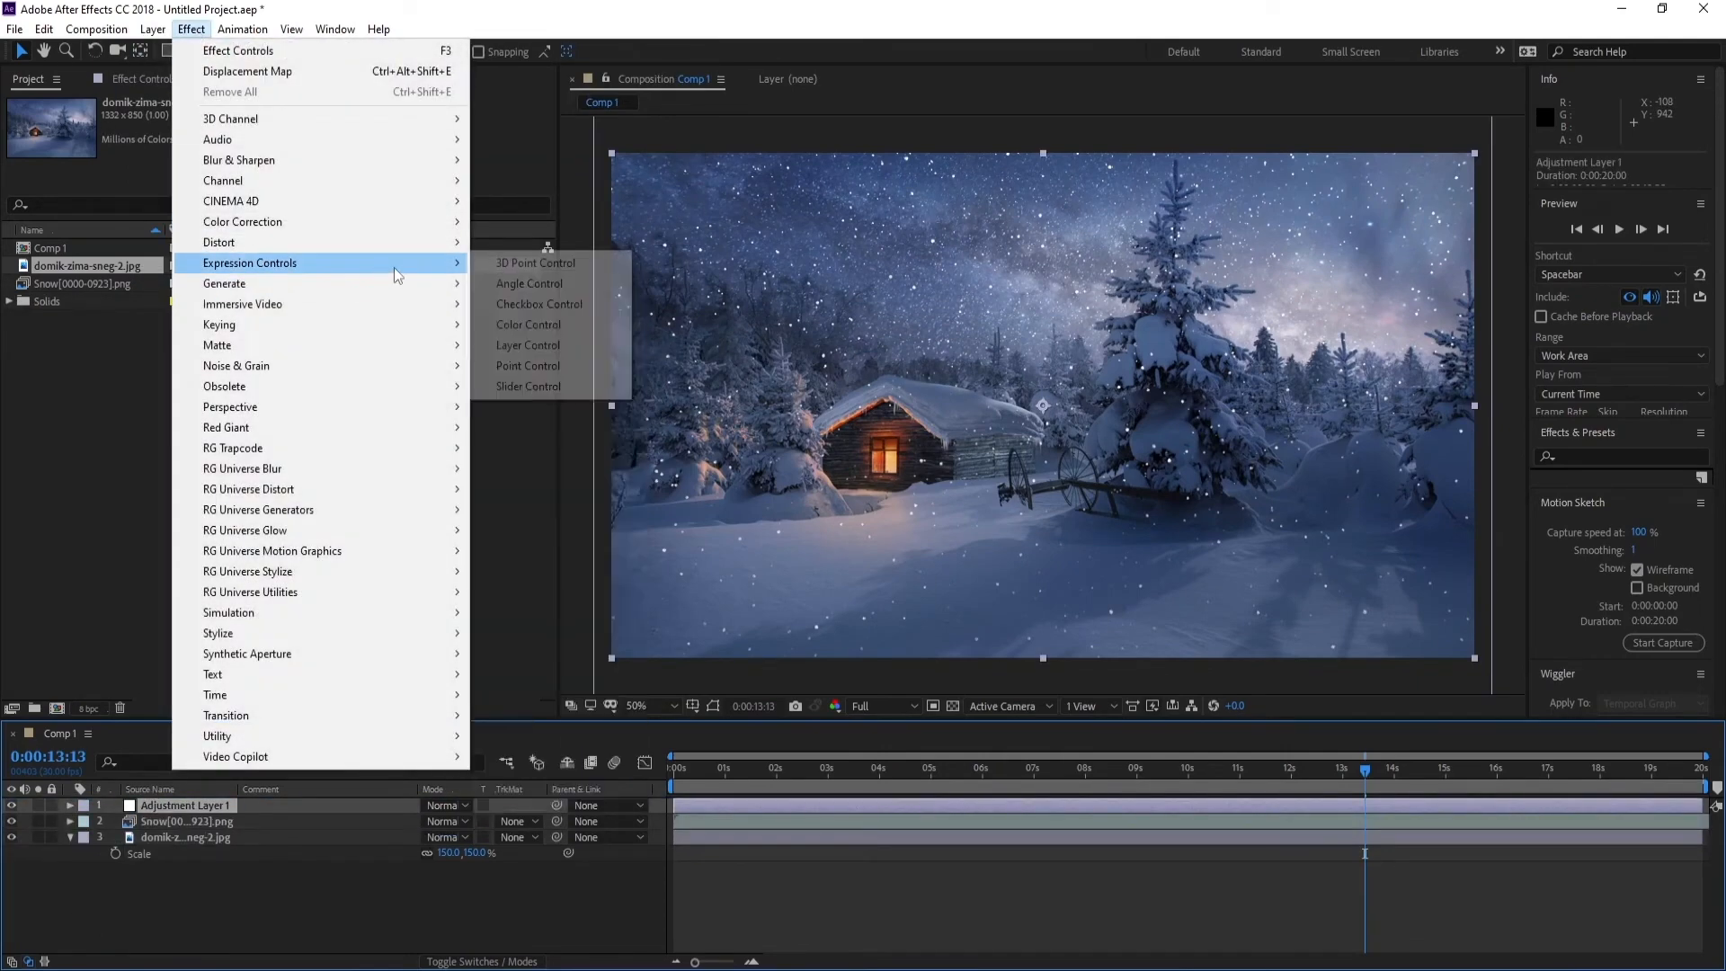
{"action": "mouse_move", "coordinate": [433, 226]}
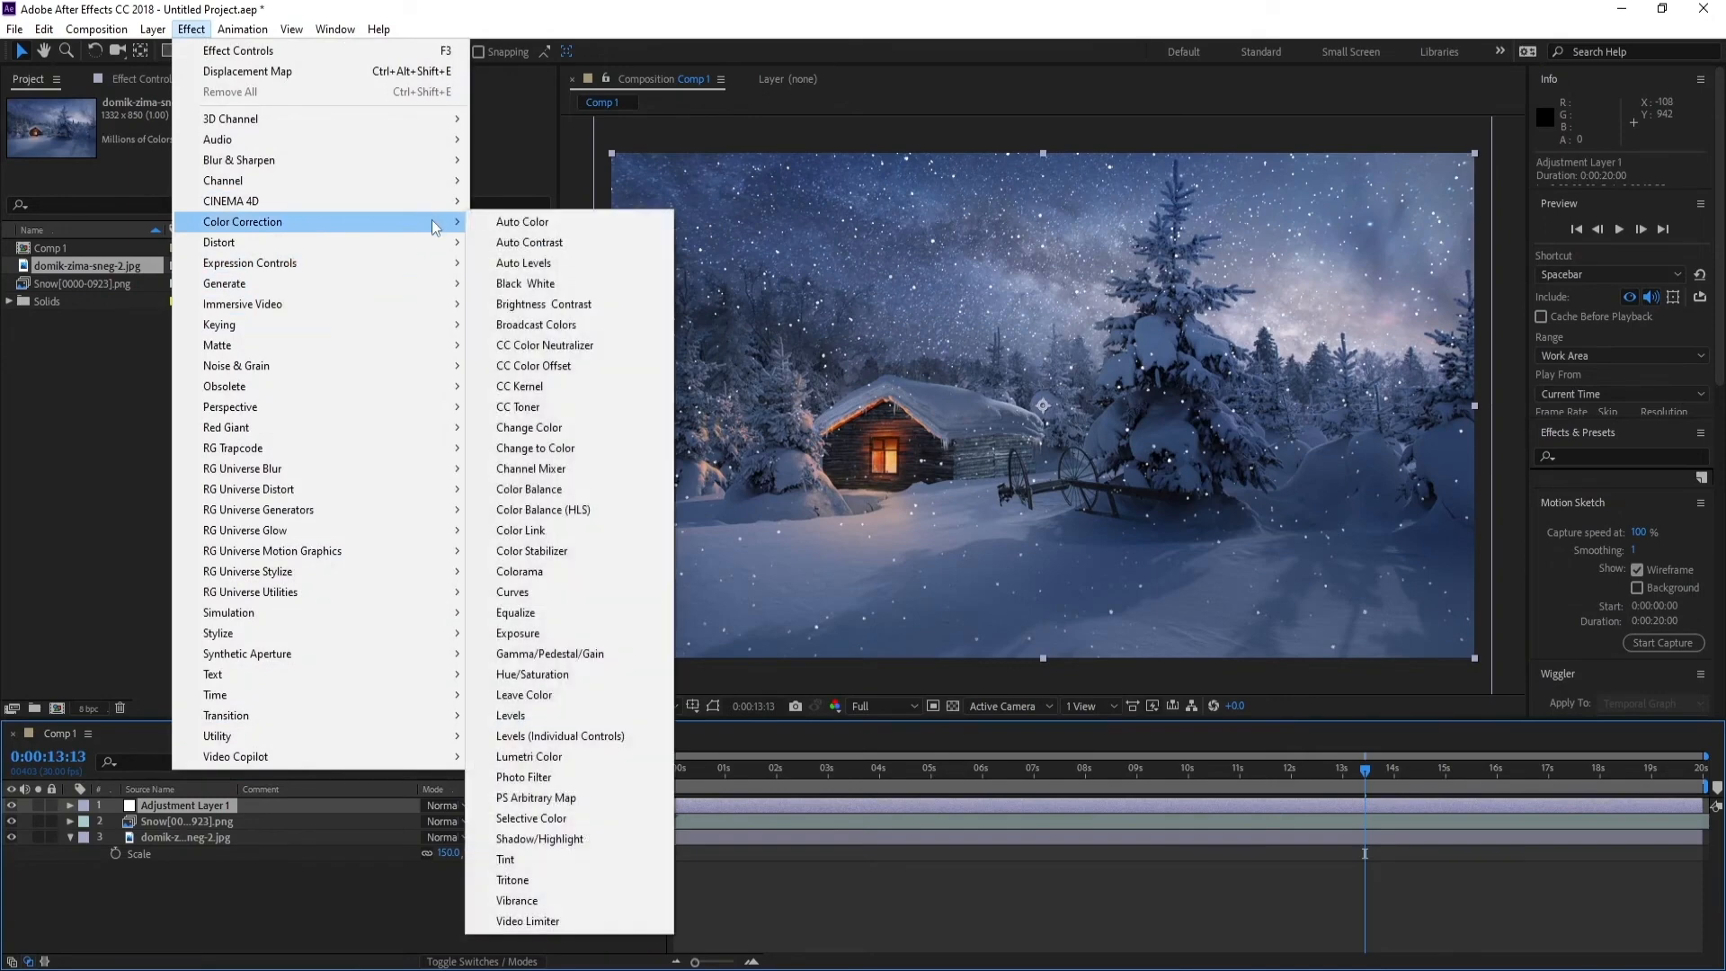
{"action": "left_click", "coordinate": [544, 304]}
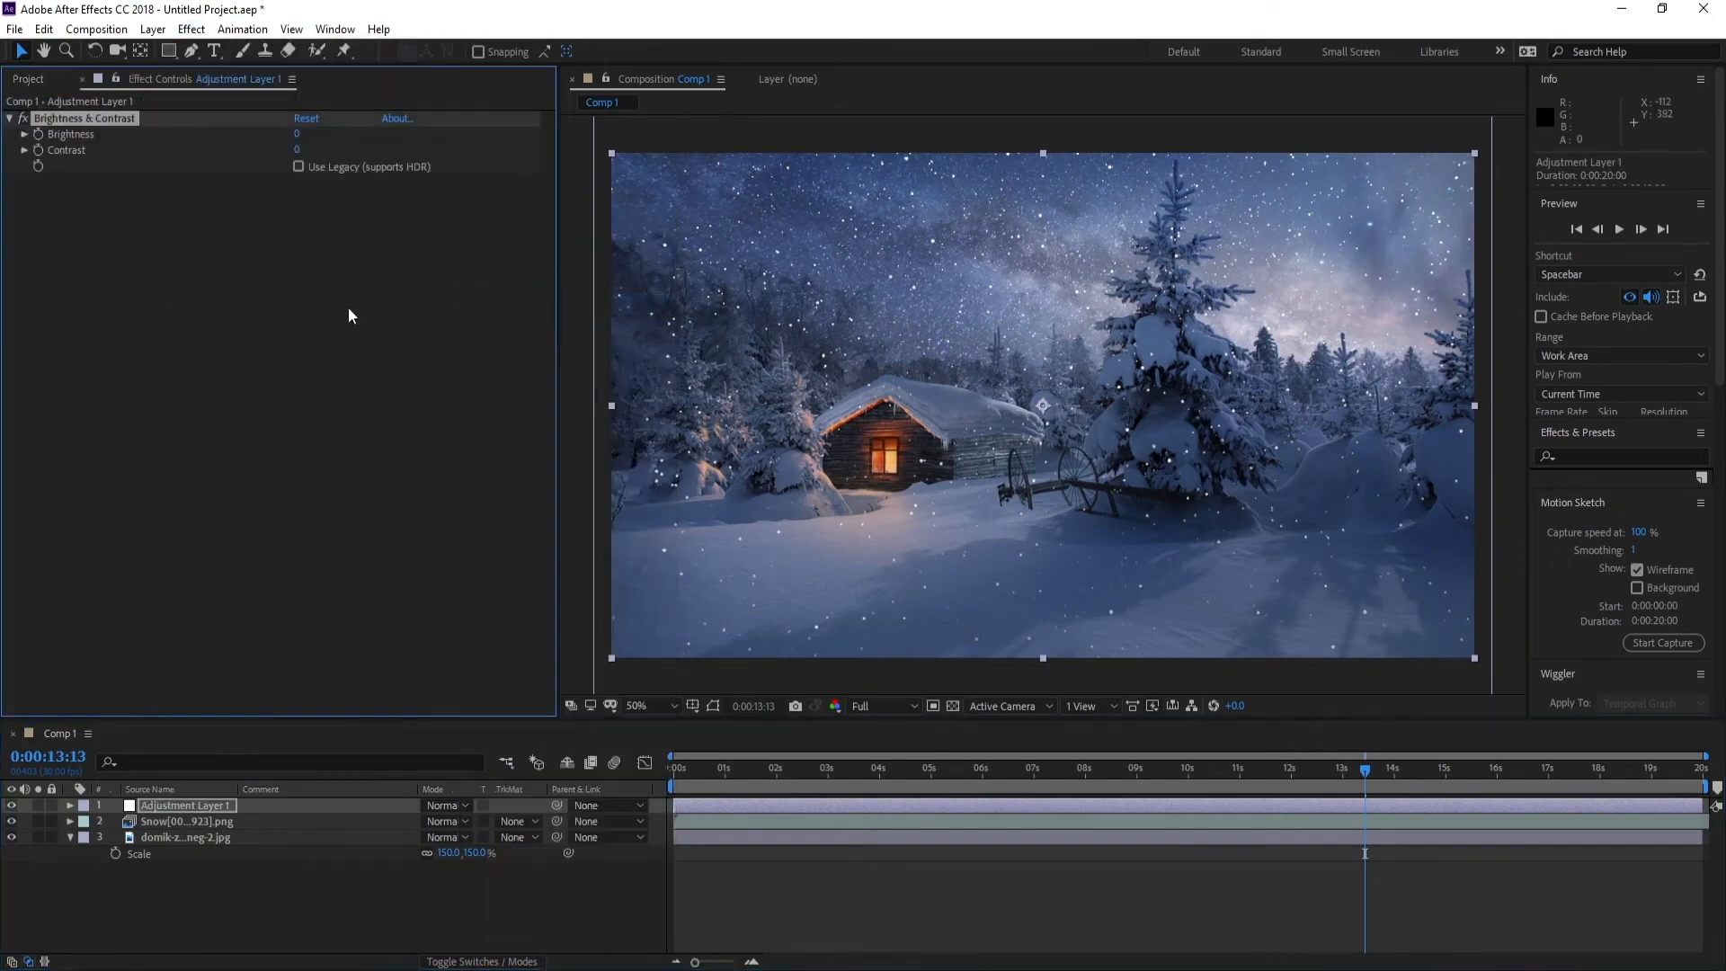
{"action": "key", "text": "ctrl+z"}
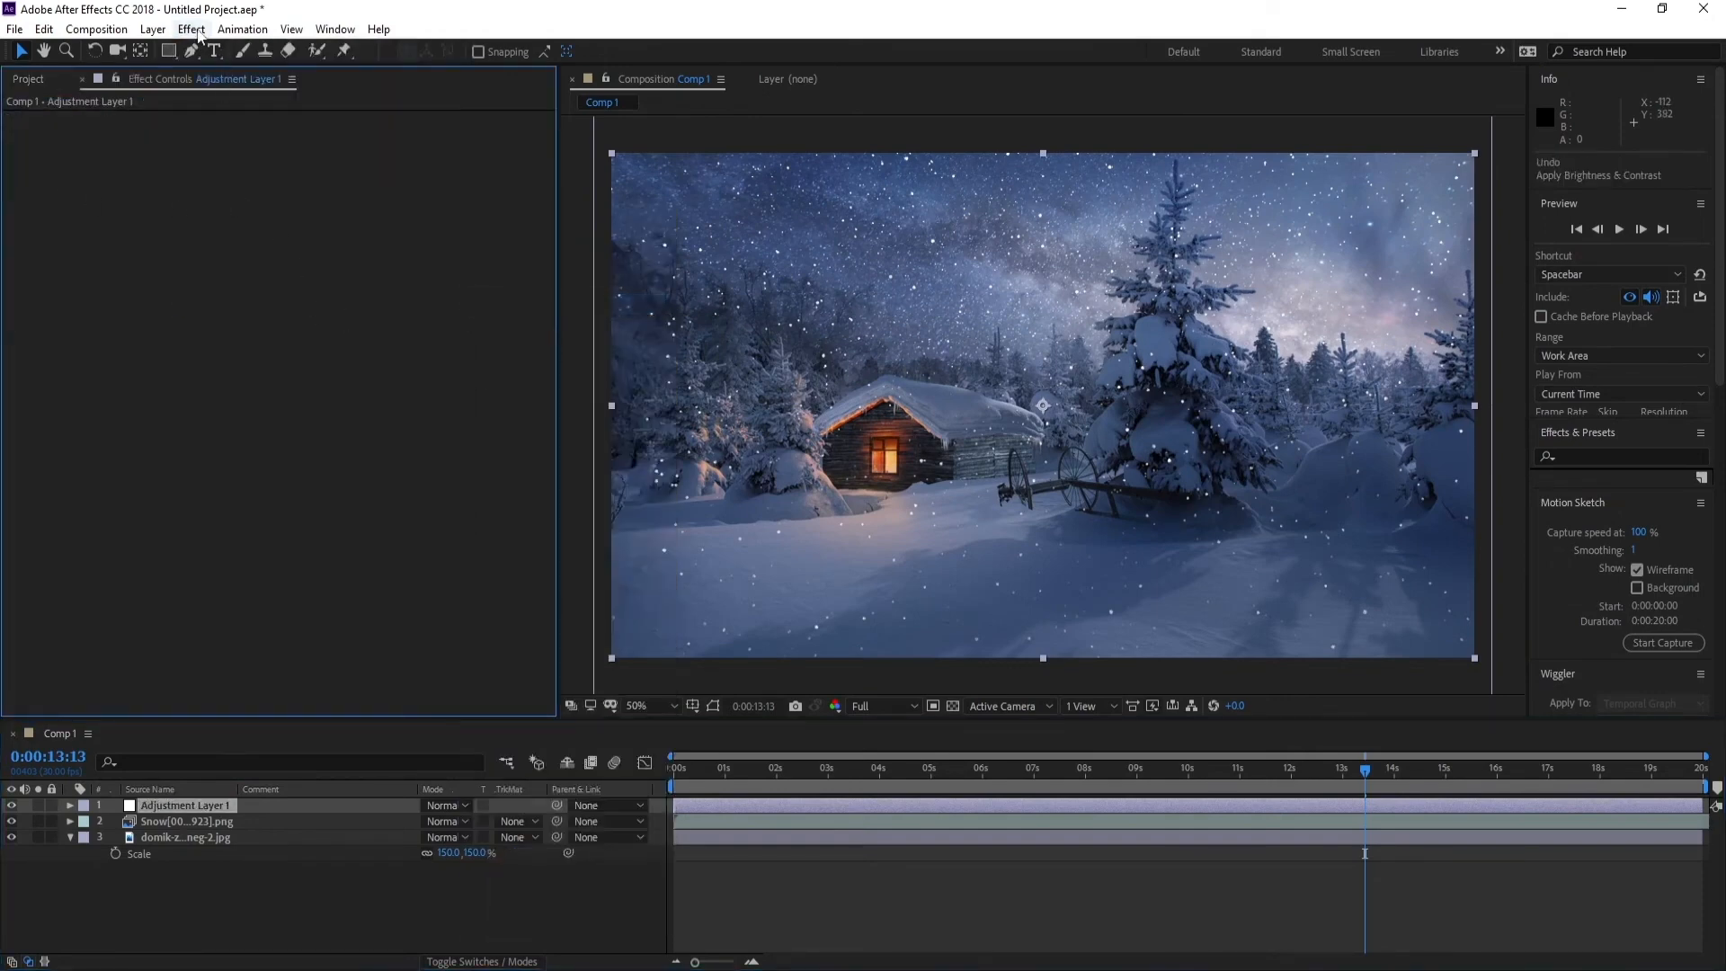
Step: Apply the Curves effect to the adjustment layer, raise the RGB curve's highlights and anchor its shadows near the diagonal
{"action": "left_click", "coordinate": [191, 30]}
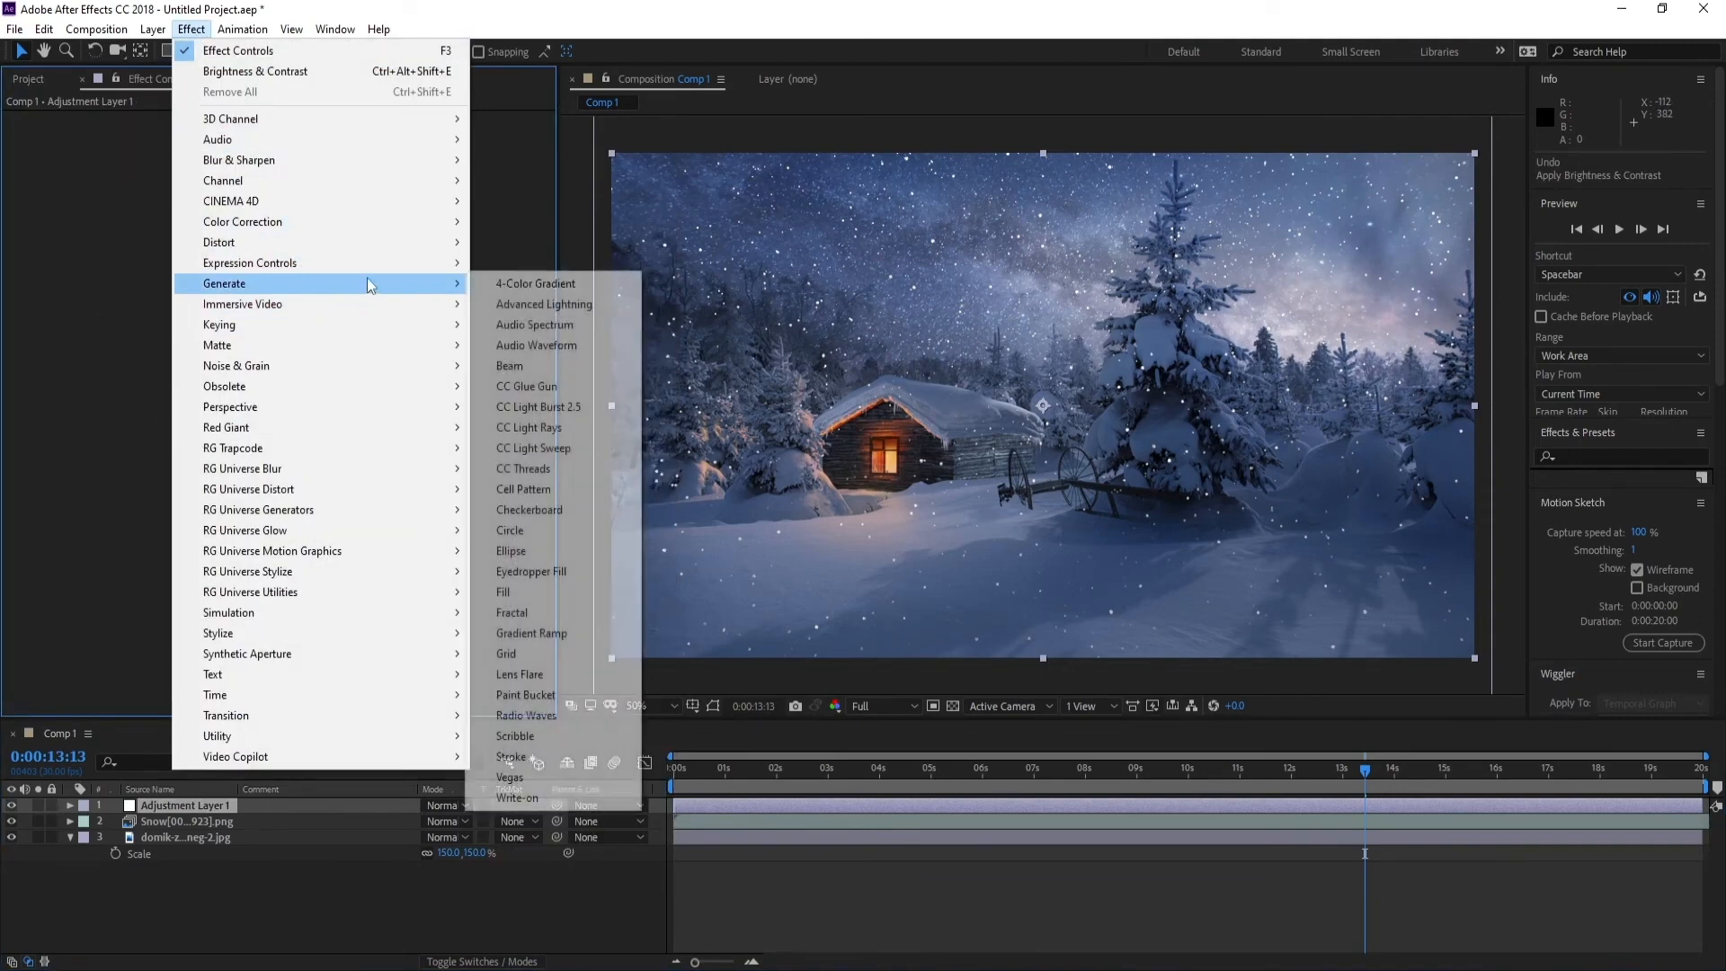
{"action": "mouse_move", "coordinate": [385, 256]}
{"action": "mouse_move", "coordinate": [400, 226]}
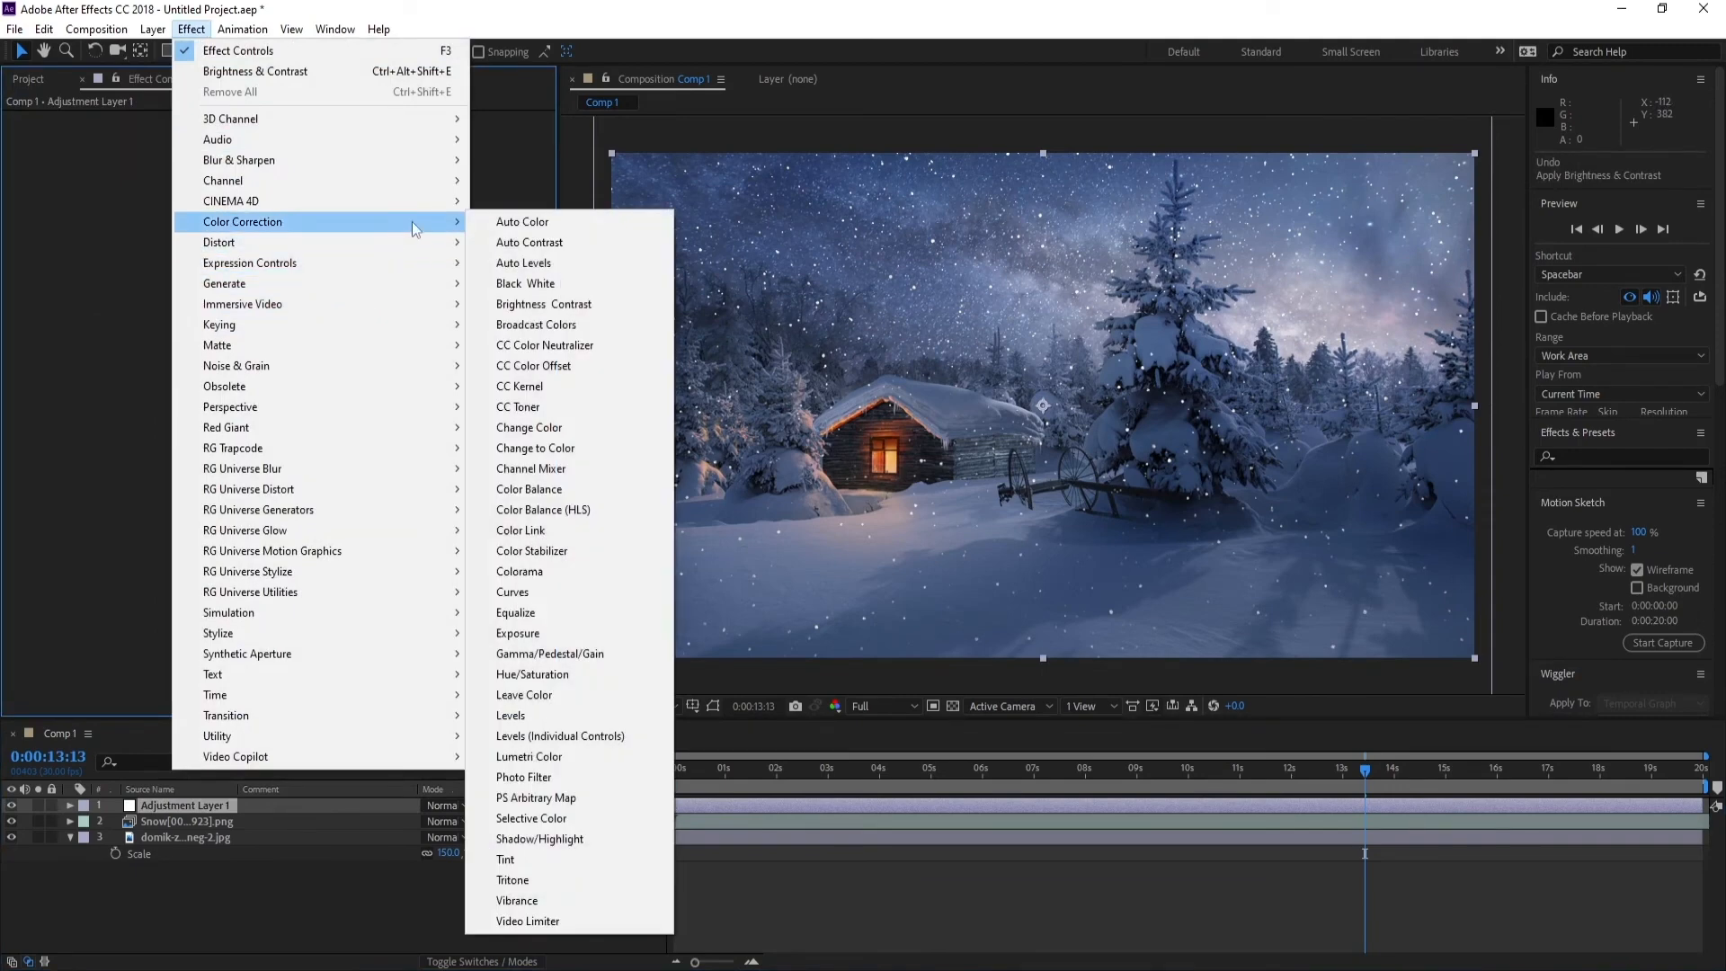
{"action": "left_click", "coordinate": [551, 594]}
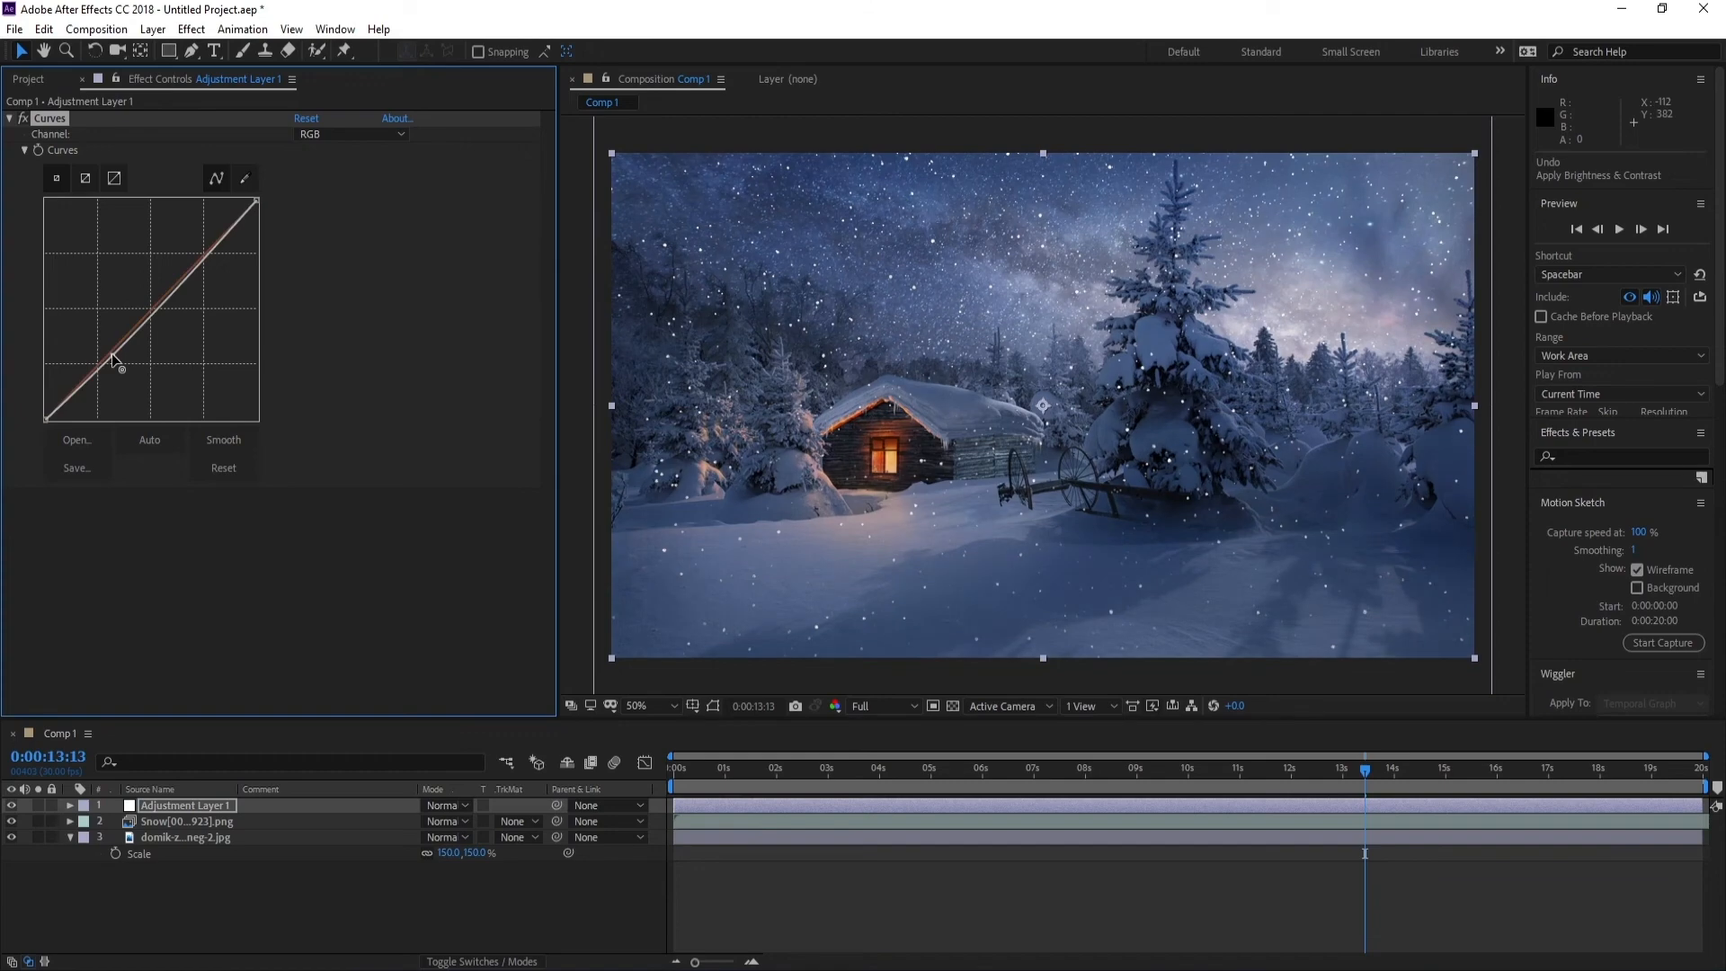
{"action": "left_click_drag", "start_coordinate": [112, 357], "coordinate": [114, 358]}
{"action": "left_click_drag", "start_coordinate": [205, 267], "coordinate": [186, 261]}
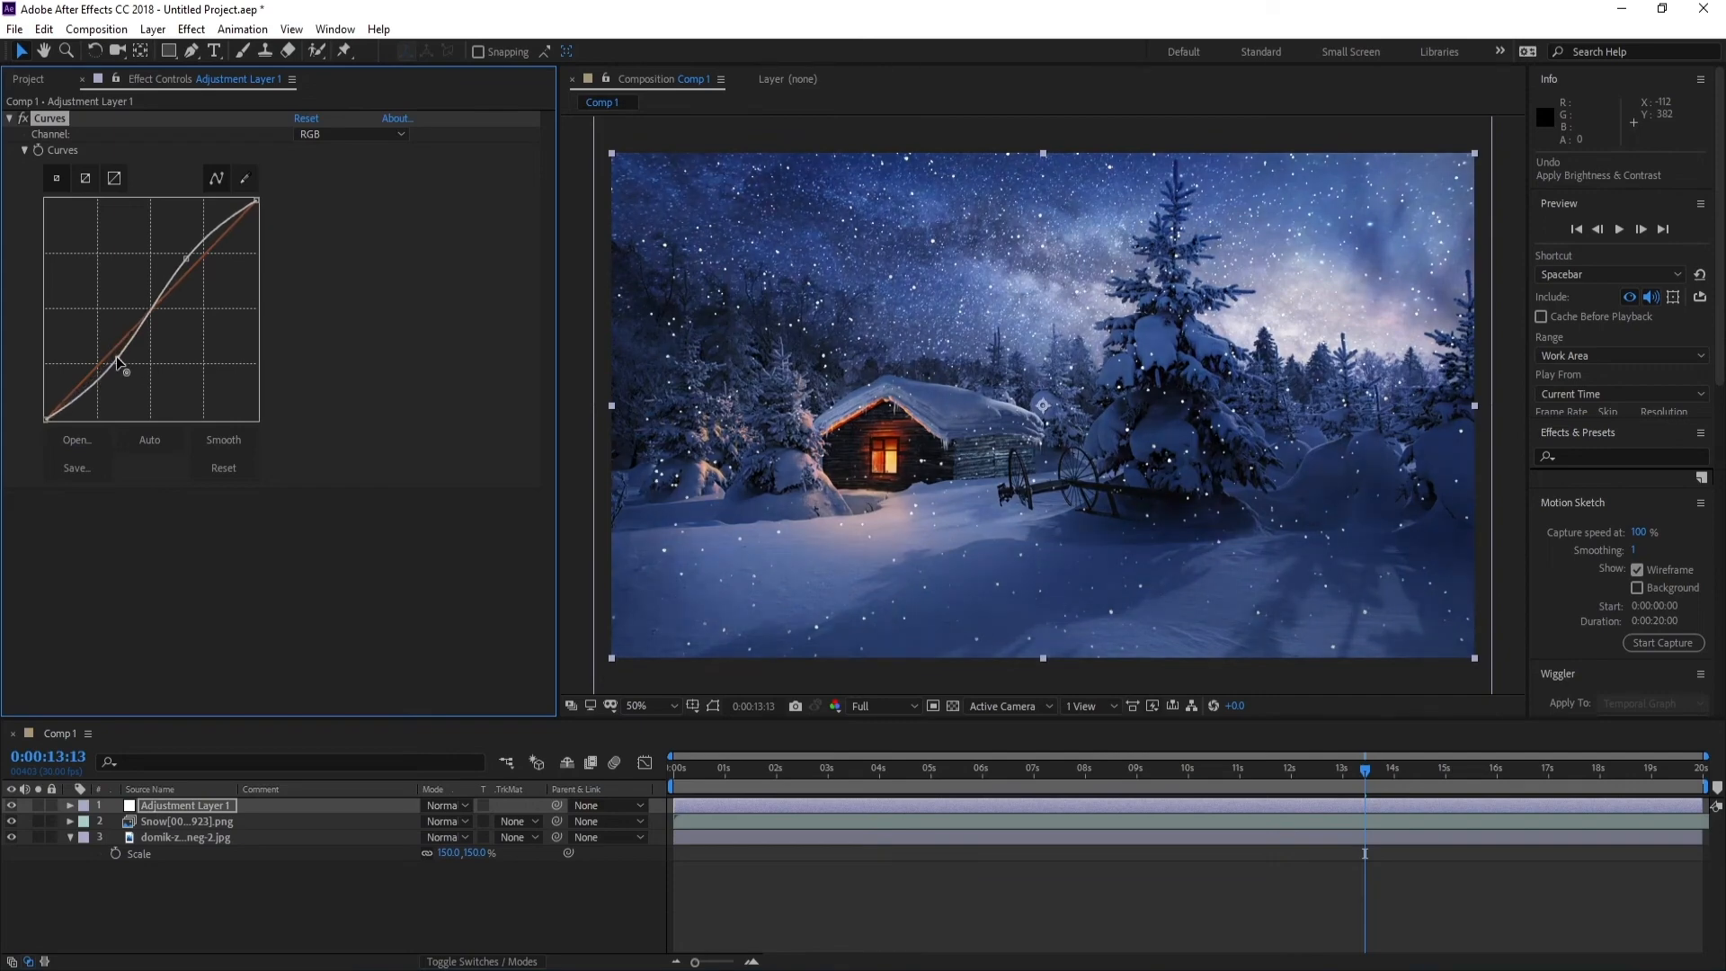
{"action": "left_click_drag", "start_coordinate": [115, 357], "coordinate": [96, 368]}
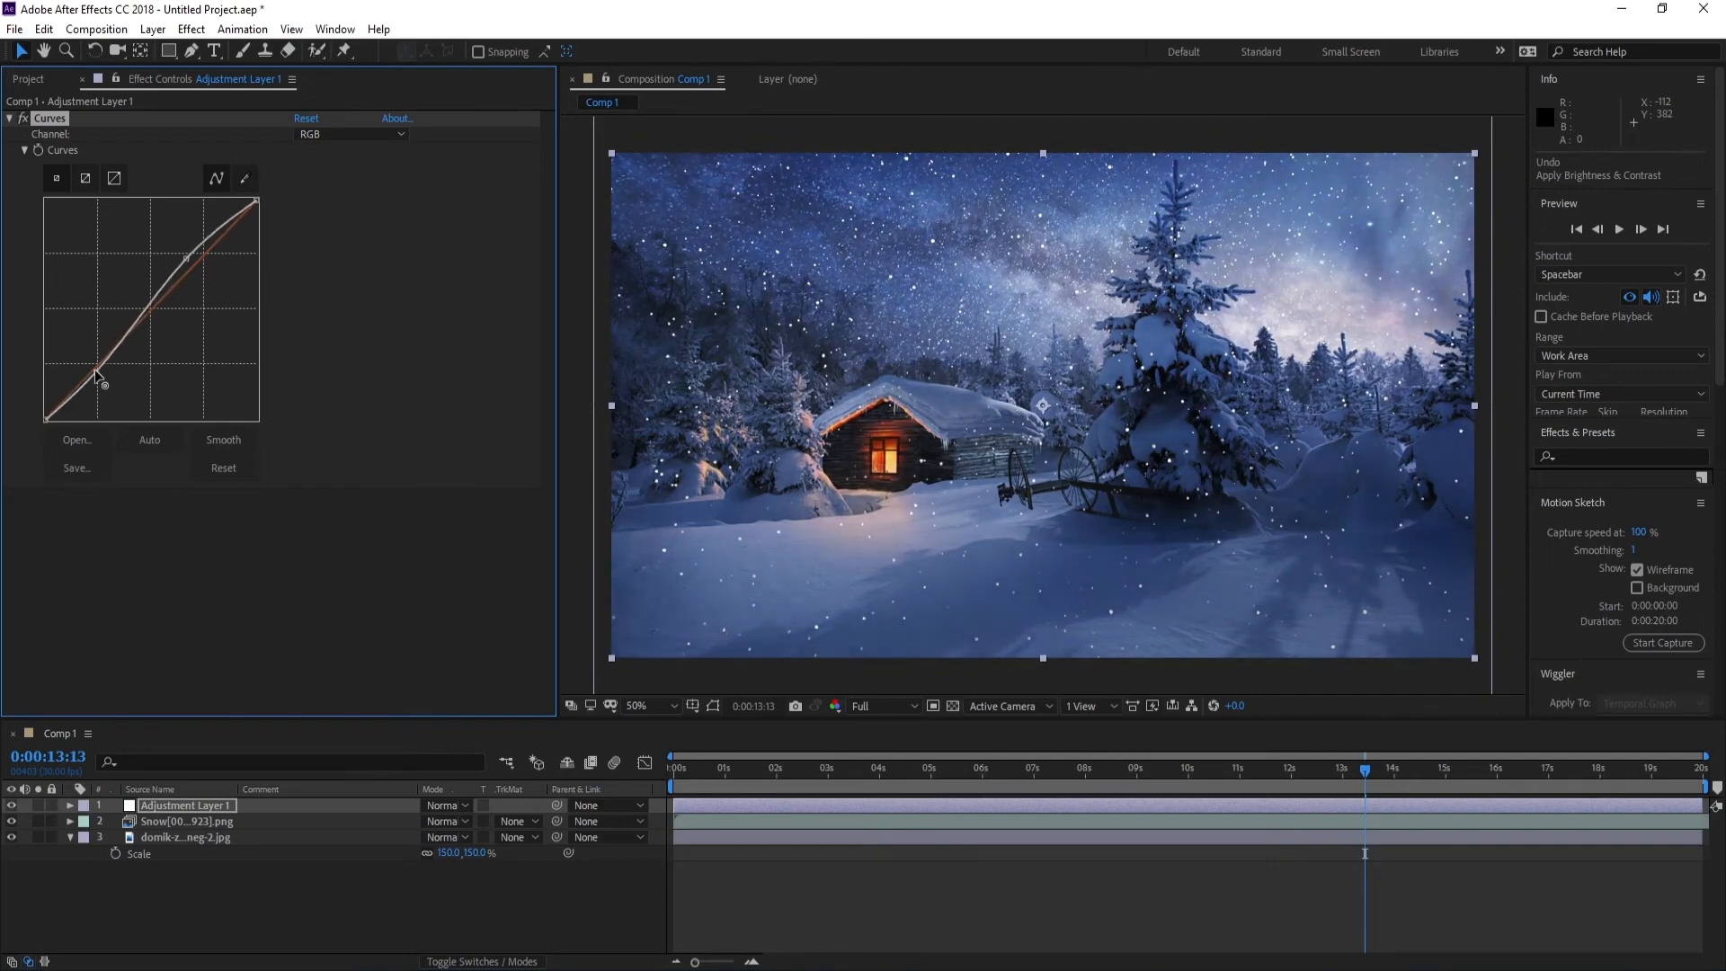
Step: Preview the color-corrected snow composition from about 7 seconds onward
{"action": "left_click", "coordinate": [1062, 790]}
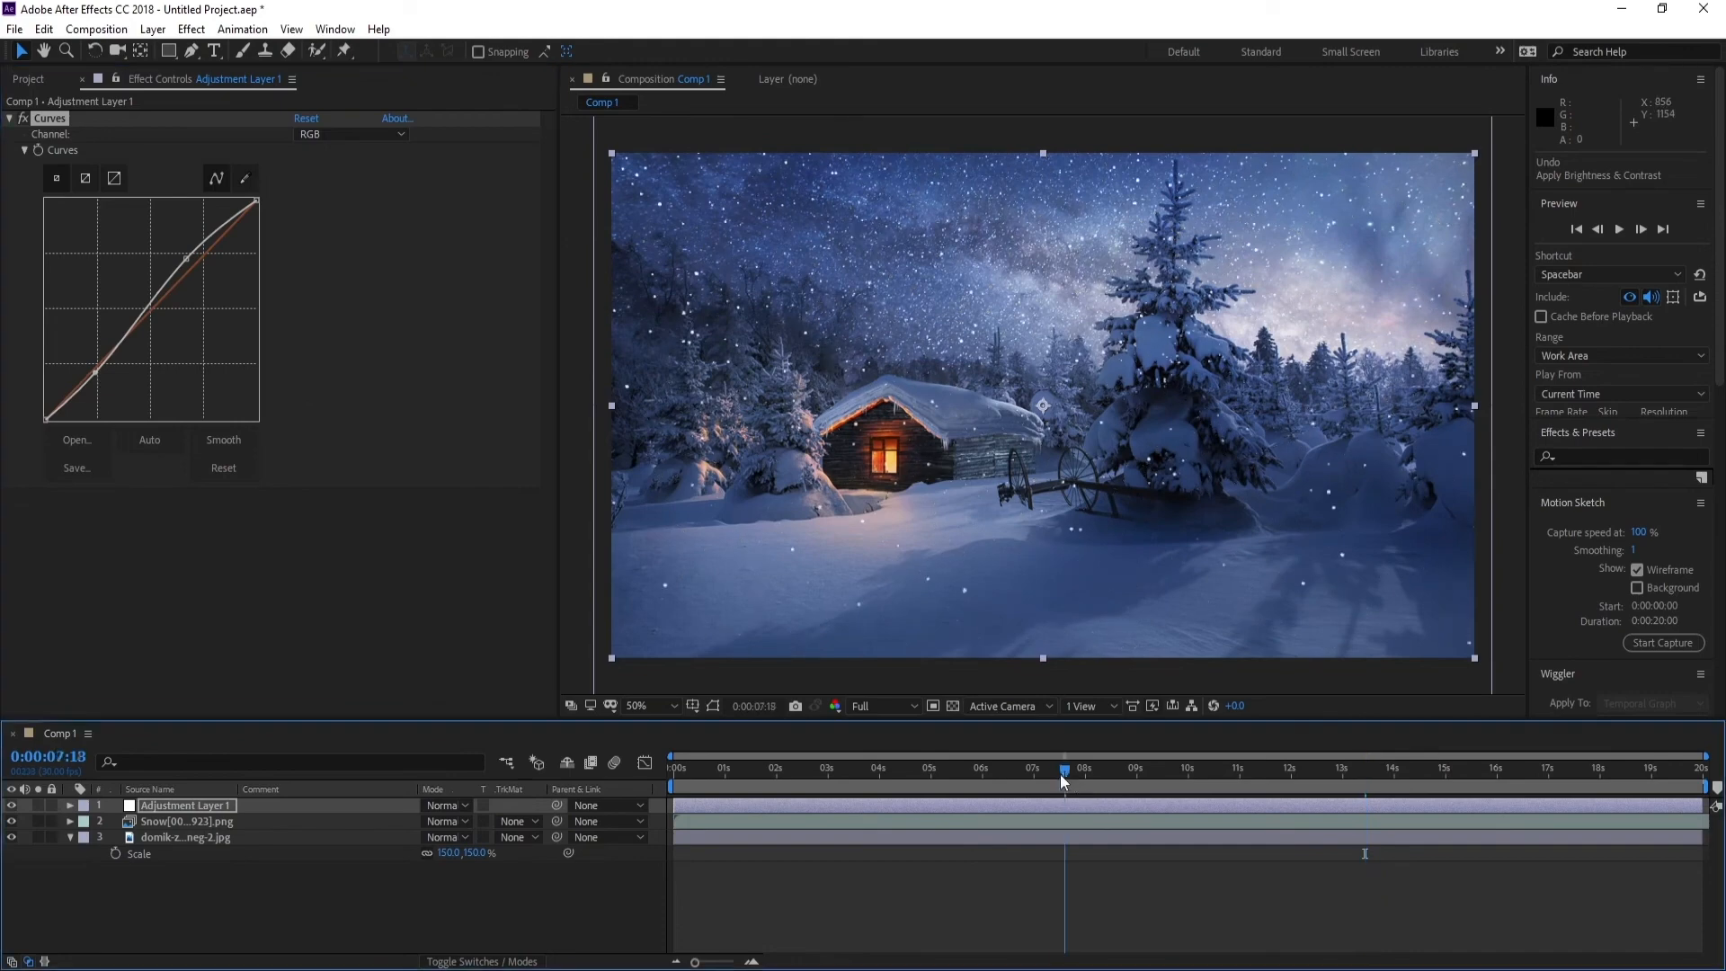
{"action": "key", "text": "space"}
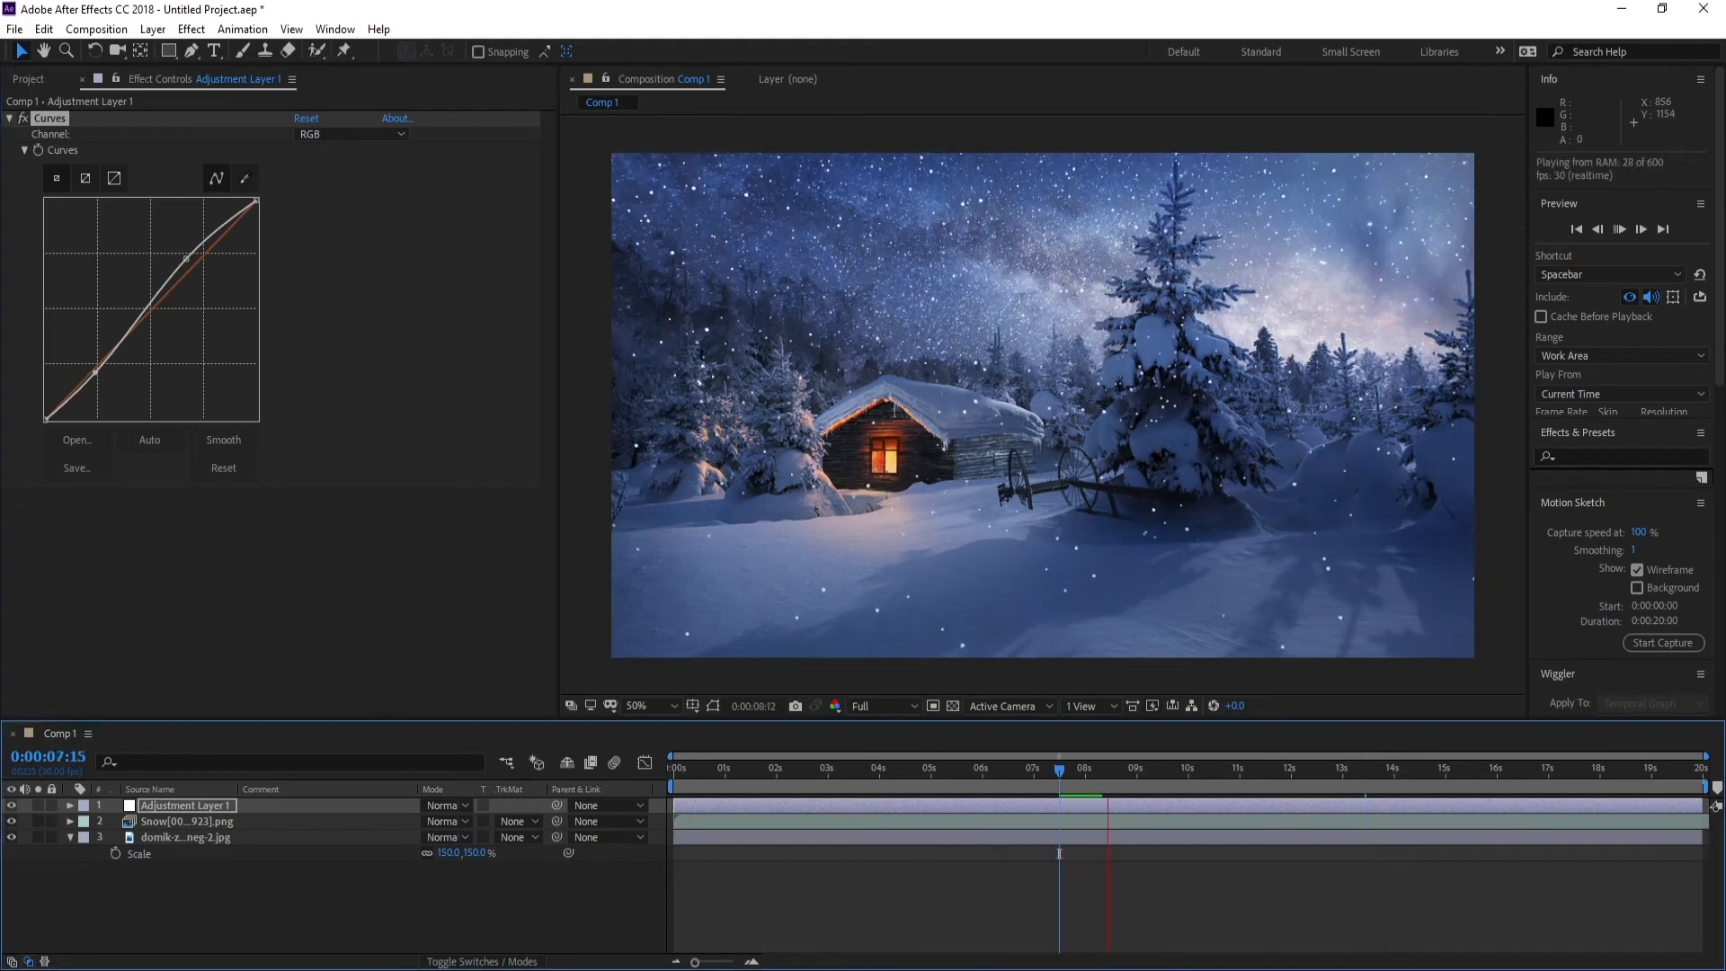